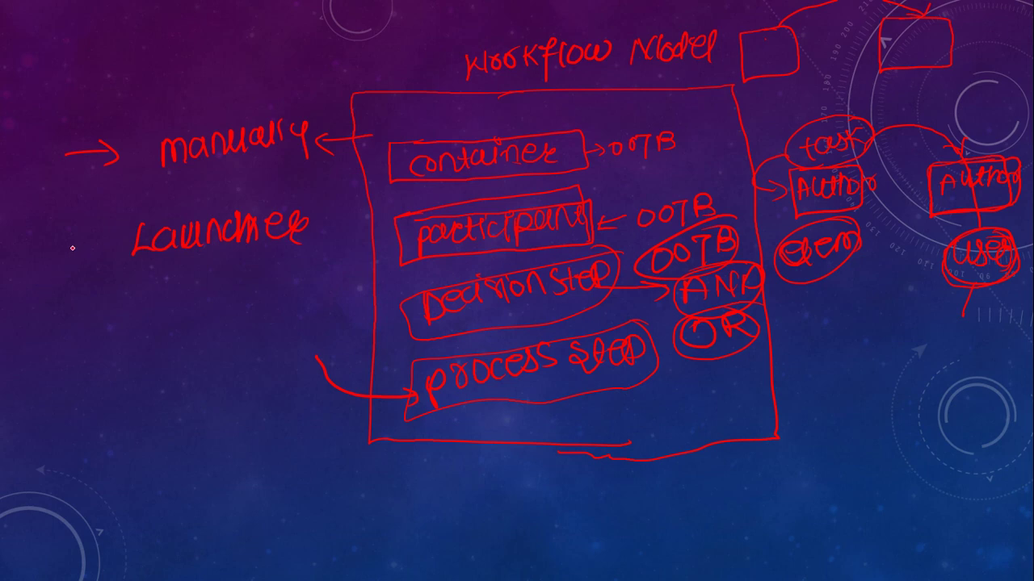
Draw an arrow pointing to "Launcher", write a circled "pass" above the arrow, and circle "Launcher"
mouse_move(64, 245)
mouse_down()
mouse_move(128, 251)
mouse_move(118, 248)
mouse_move(134, 240)
mouse_up()
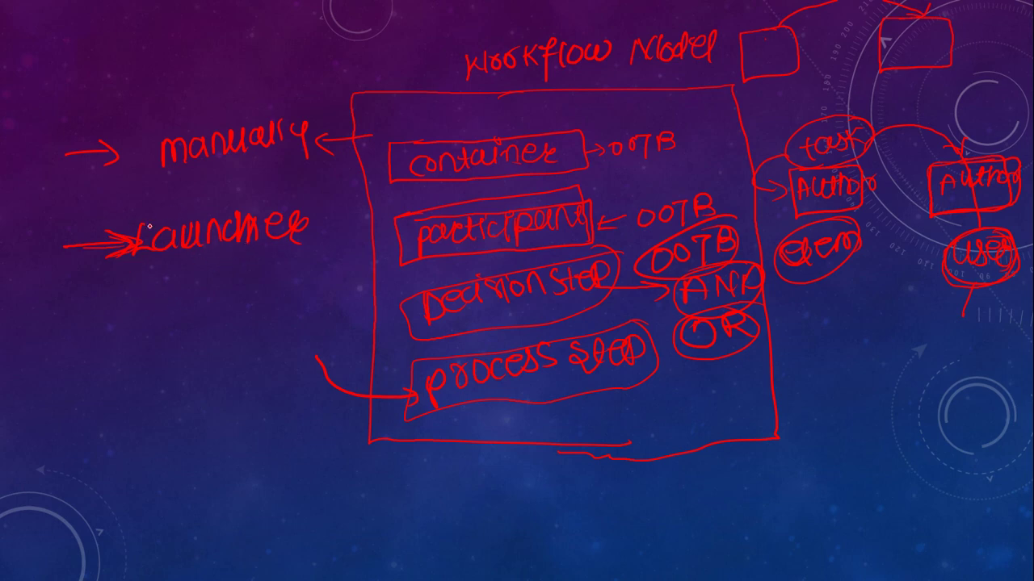
mouse_move(142, 224)
mouse_down()
mouse_move(74, 217)
mouse_move(116, 206)
mouse_move(121, 215)
mouse_move(54, 244)
mouse_up()
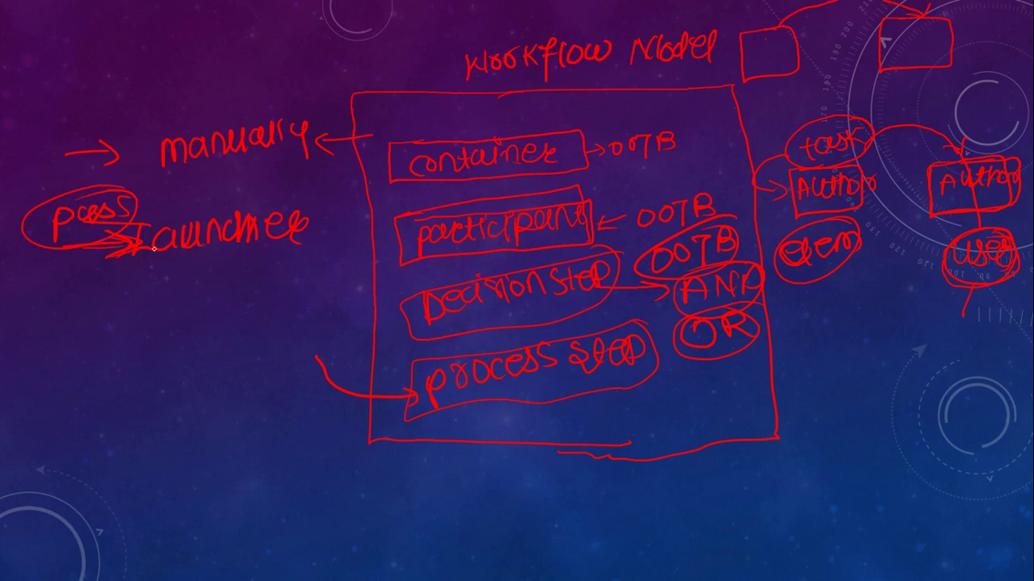
mouse_move(144, 258)
mouse_down()
mouse_move(295, 247)
mouse_move(122, 238)
mouse_up()
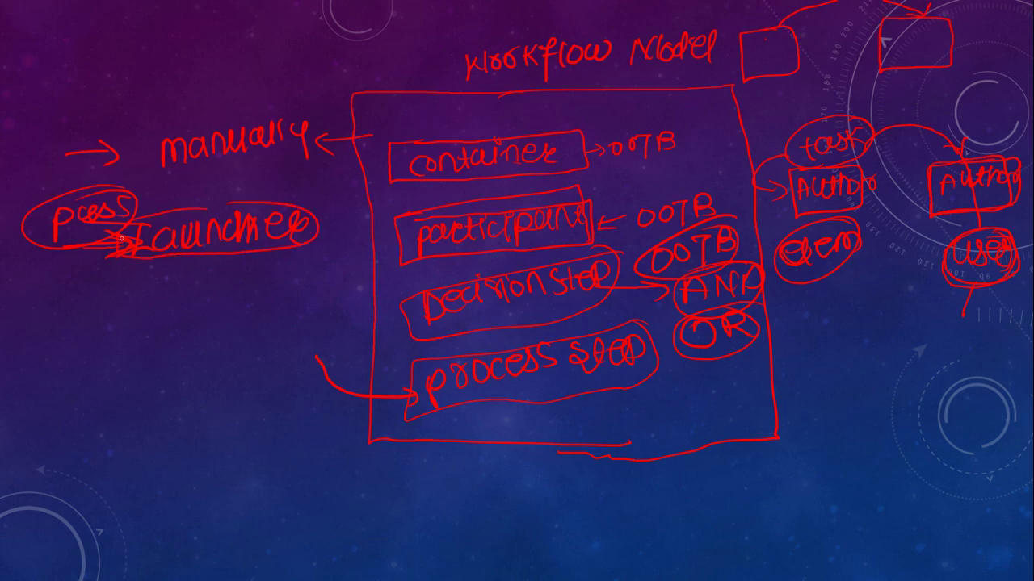
Handwrite "API/code" below "Launcher" as another way to start the workflow and circle it
drag(77, 354, 90, 340)
drag(99, 352, 115, 324)
mouse_move(117, 320)
mouse_down()
mouse_move(135, 348)
mouse_move(153, 349)
mouse_up()
mouse_move(184, 322)
mouse_down()
mouse_move(173, 345)
mouse_move(194, 327)
mouse_move(212, 336)
mouse_up()
drag(223, 327, 241, 331)
mouse_move(258, 292)
mouse_down()
mouse_move(59, 347)
mouse_move(263, 340)
mouse_move(257, 292)
mouse_up()
Draw an arrow down from "API/code" to a circled "BC", and trace a second circle around "API/code"
mouse_move(161, 376)
mouse_down()
mouse_move(158, 403)
mouse_move(173, 404)
mouse_up()
drag(131, 433, 135, 452)
drag(181, 437, 180, 452)
mouse_move(170, 417)
mouse_down()
mouse_move(149, 475)
mouse_move(192, 415)
mouse_up()
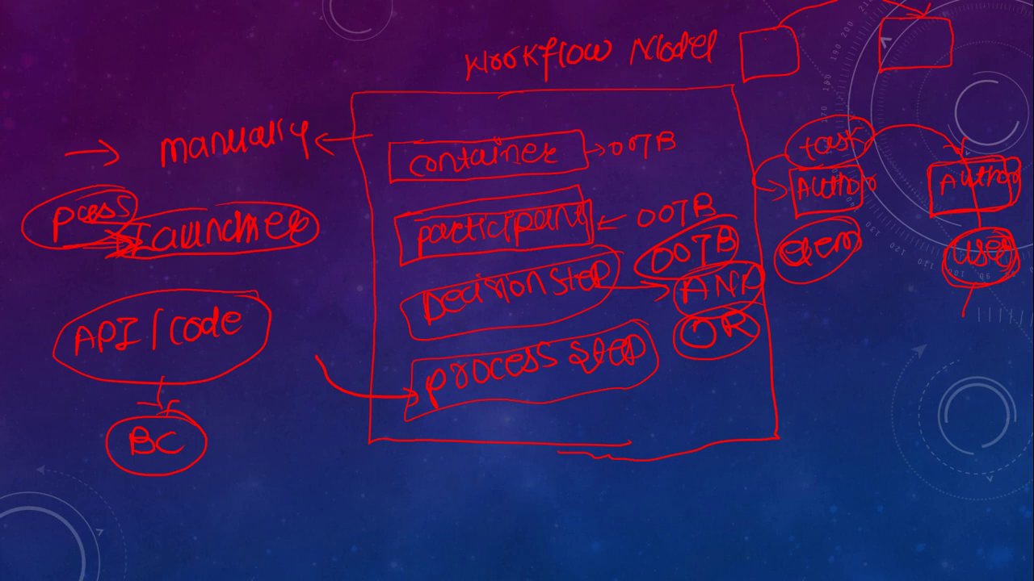
mouse_move(208, 301)
mouse_down()
mouse_move(125, 297)
mouse_move(61, 363)
mouse_move(267, 362)
mouse_move(247, 307)
mouse_up()
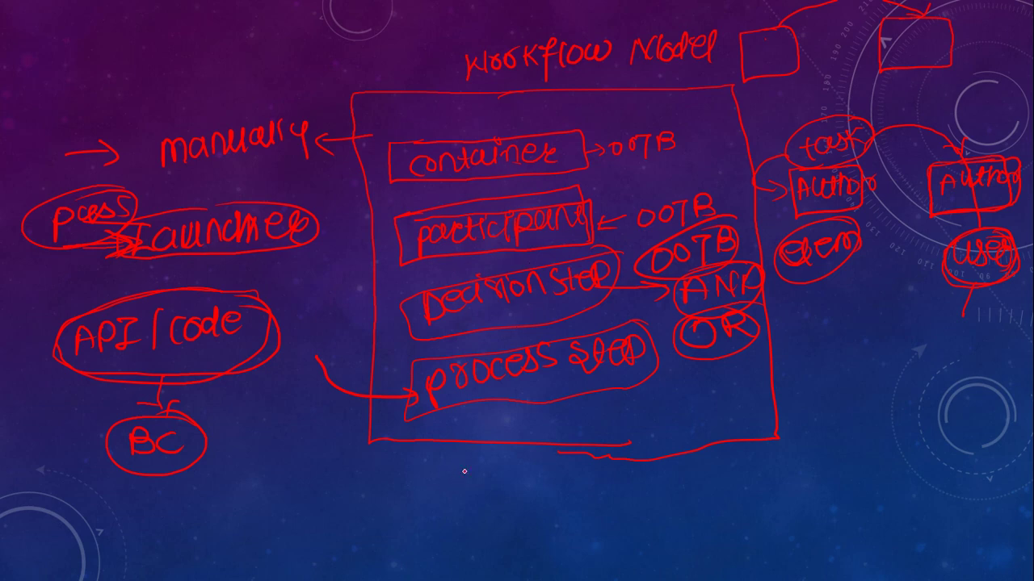
Sketch an upward-pointing arrowhead crossed by a flat loop just below the workflow model box
mouse_move(437, 496)
mouse_down()
mouse_move(452, 480)
mouse_move(507, 497)
mouse_up()
drag(441, 491, 408, 521)
mouse_move(501, 485)
mouse_down()
mouse_move(399, 495)
mouse_move(528, 494)
mouse_up()
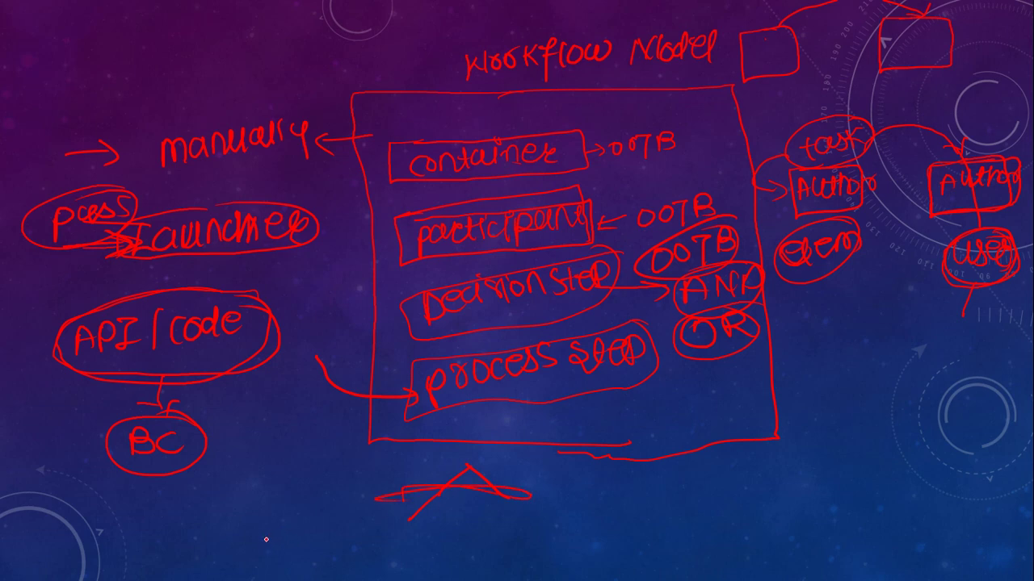
Write "/conf/global" below the model box as item 1, with a long line extending after it
mouse_move(598, 475)
mouse_down()
mouse_move(597, 495)
mouse_move(600, 467)
mouse_move(650, 493)
mouse_move(702, 501)
mouse_up()
drag(641, 466, 631, 503)
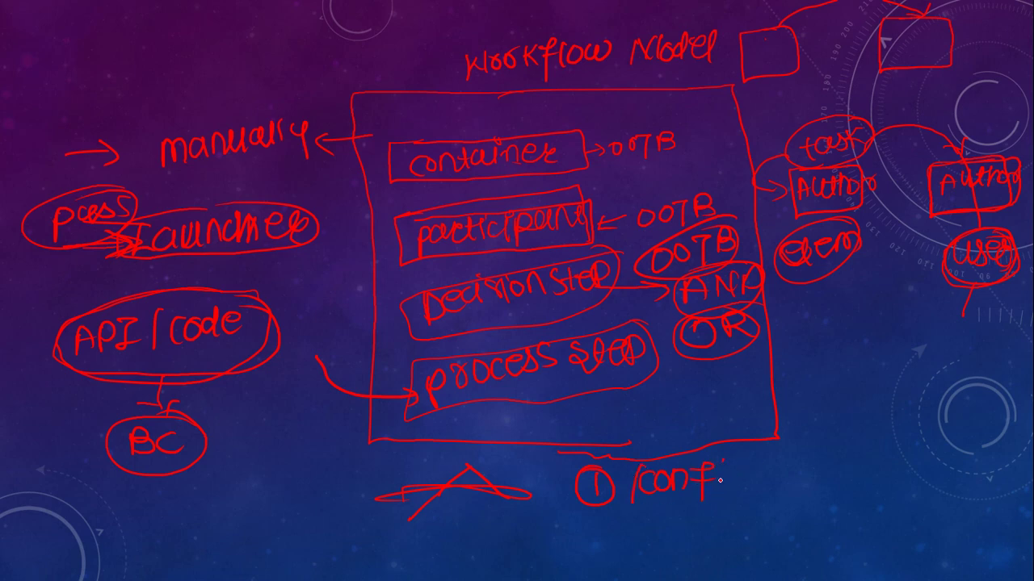
mouse_move(719, 467)
mouse_down()
mouse_move(721, 493)
mouse_move(733, 494)
mouse_up()
mouse_move(755, 459)
mouse_down()
mouse_move(752, 485)
mouse_move(989, 452)
mouse_up()
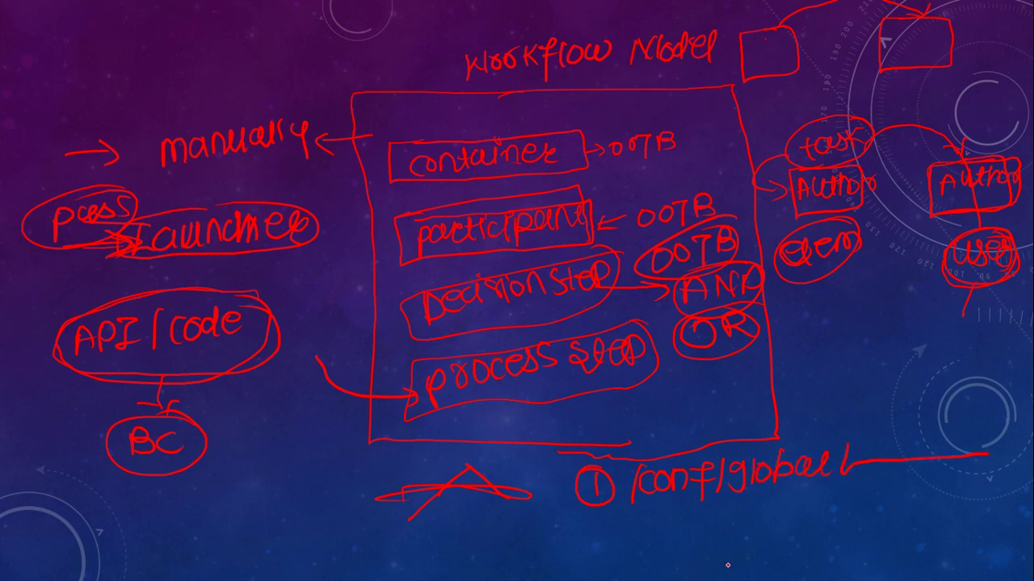
Write "/var/workflow/m" as circled item 2 beneath the "/conf/global" path
mouse_move(580, 533)
mouse_down()
mouse_move(599, 550)
mouse_move(590, 523)
mouse_move(643, 530)
mouse_up()
mouse_move(659, 533)
mouse_down()
mouse_move(665, 547)
mouse_move(684, 549)
mouse_up()
drag(620, 526, 606, 567)
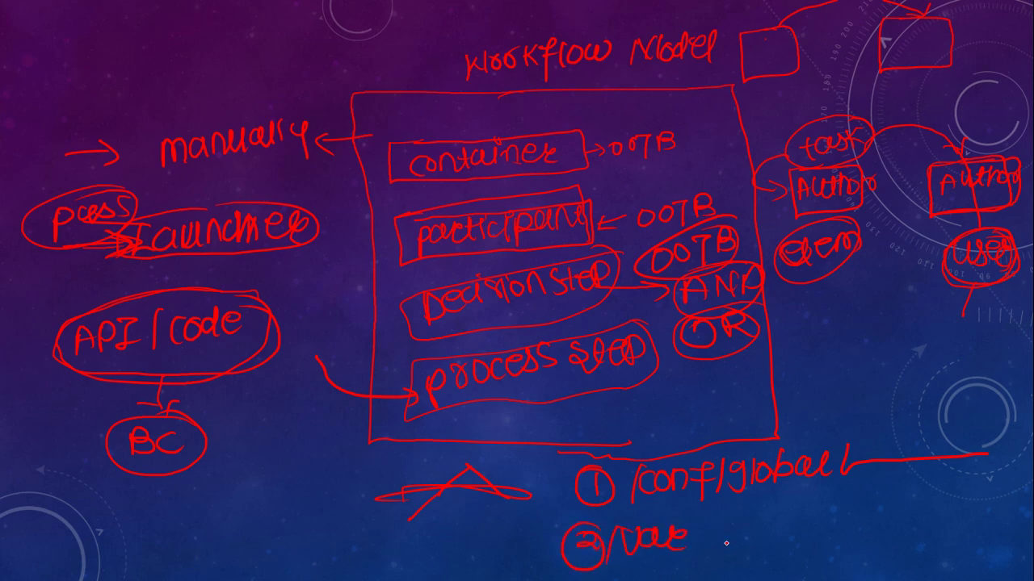
mouse_move(711, 525)
mouse_down()
mouse_move(699, 558)
mouse_move(751, 532)
mouse_move(785, 531)
mouse_up()
mouse_move(798, 510)
mouse_down()
mouse_move(795, 536)
mouse_move(837, 522)
mouse_up()
mouse_move(845, 507)
mouse_down()
mouse_move(835, 535)
mouse_move(848, 530)
mouse_up()
mouse_move(862, 523)
mouse_down()
mouse_move(924, 526)
mouse_move(969, 509)
mouse_up()
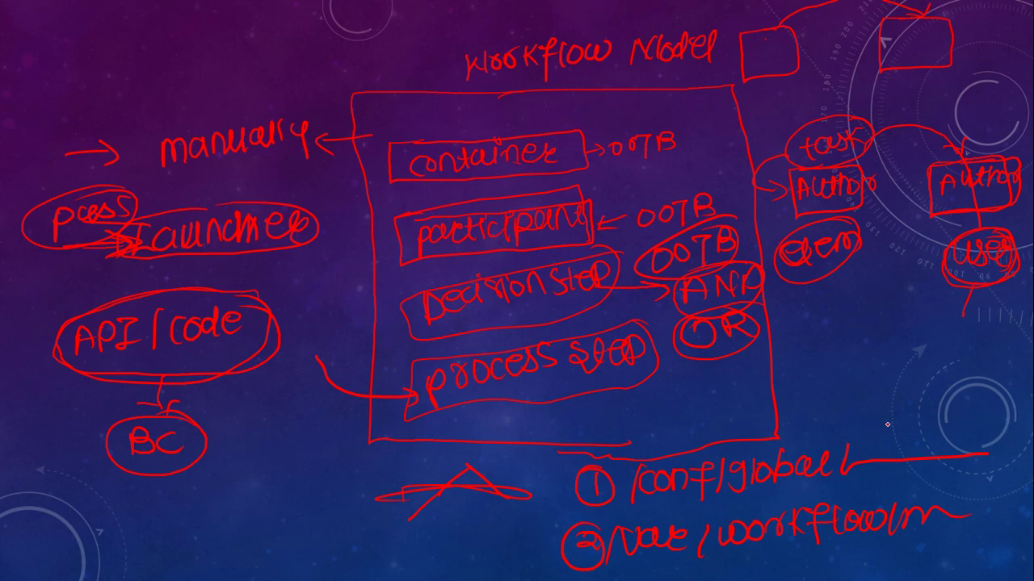
Draw an arrow rising from the end of "/conf/global" and write "stor" above it
drag(855, 456, 881, 432)
drag(880, 387, 863, 410)
drag(874, 412, 932, 374)
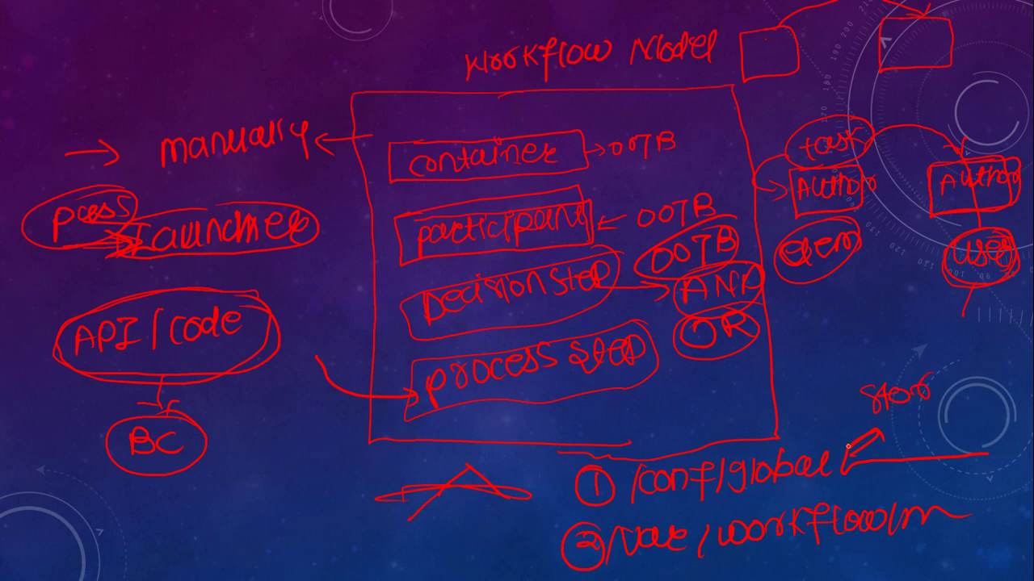
Circle the "Workflow Model" title, underline both storage paths, and draw an arrow outward from item 2
mouse_move(583, 23)
mouse_down()
mouse_move(506, 28)
mouse_move(523, 89)
mouse_move(721, 51)
mouse_move(576, 18)
mouse_up()
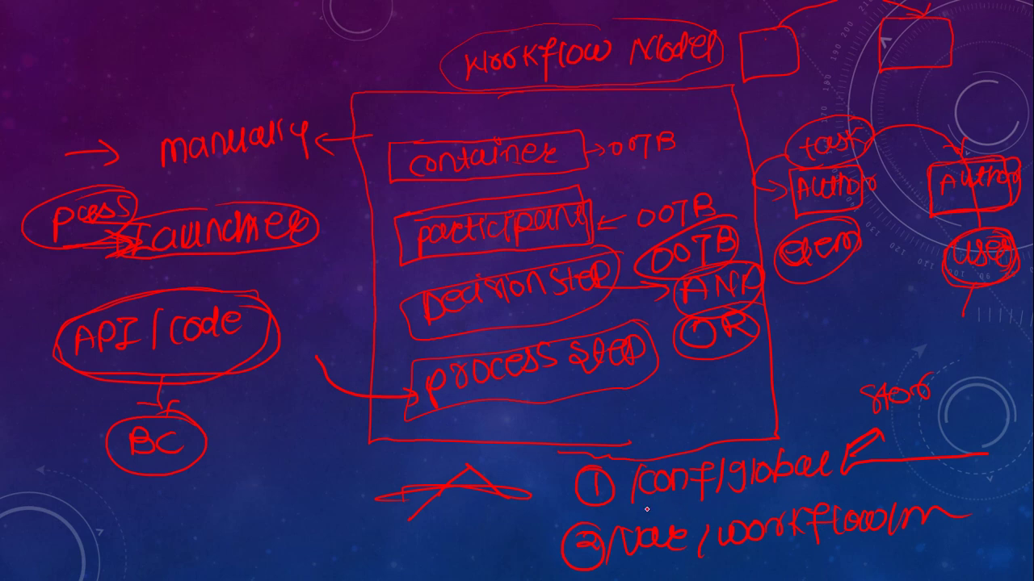
drag(646, 510, 693, 506)
drag(632, 513, 710, 507)
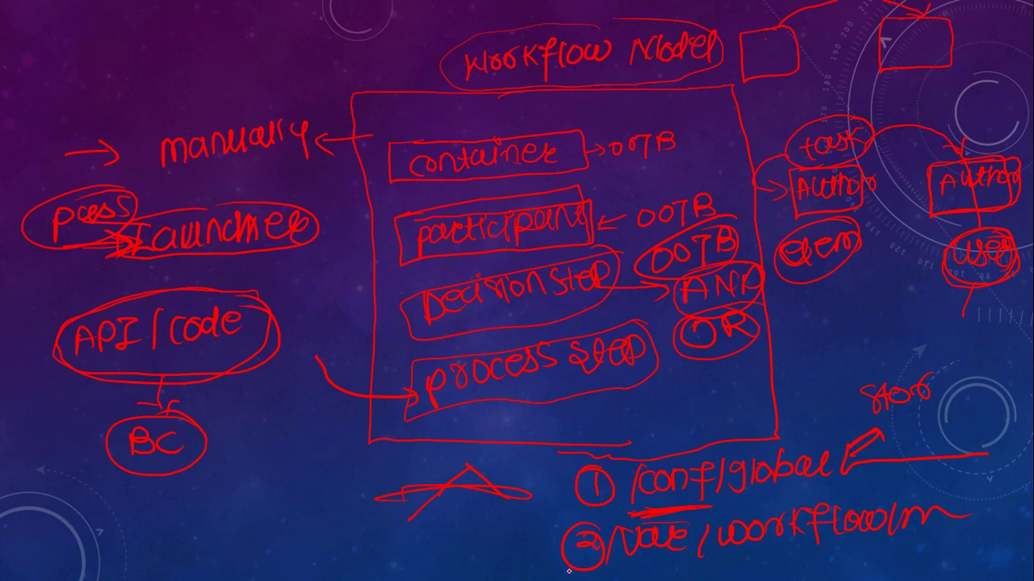
mouse_move(564, 556)
mouse_down()
mouse_move(503, 569)
mouse_move(533, 576)
mouse_up()
mouse_move(683, 559)
mouse_down()
mouse_move(760, 558)
mouse_move(638, 565)
mouse_move(665, 559)
mouse_up()
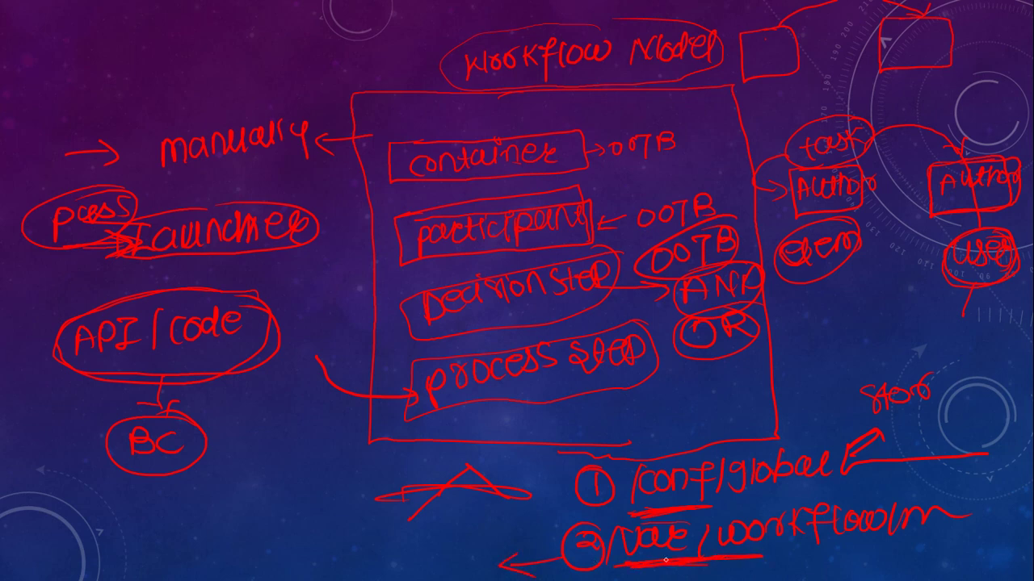
Switch from the slide show to Adobe Experience Manager in Chrome and open the Workflow tools
key(alt+Tab)
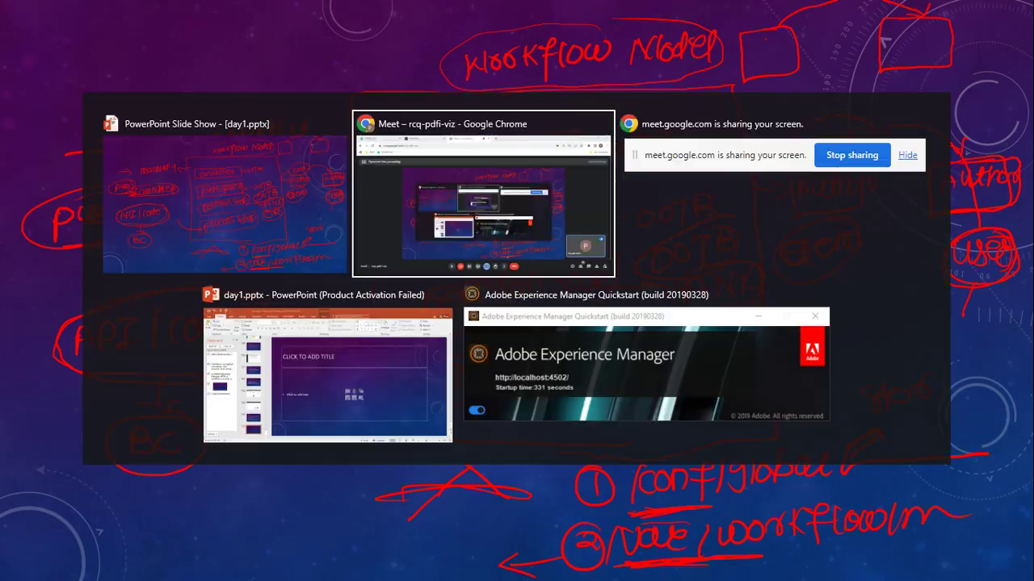
click(254, 7)
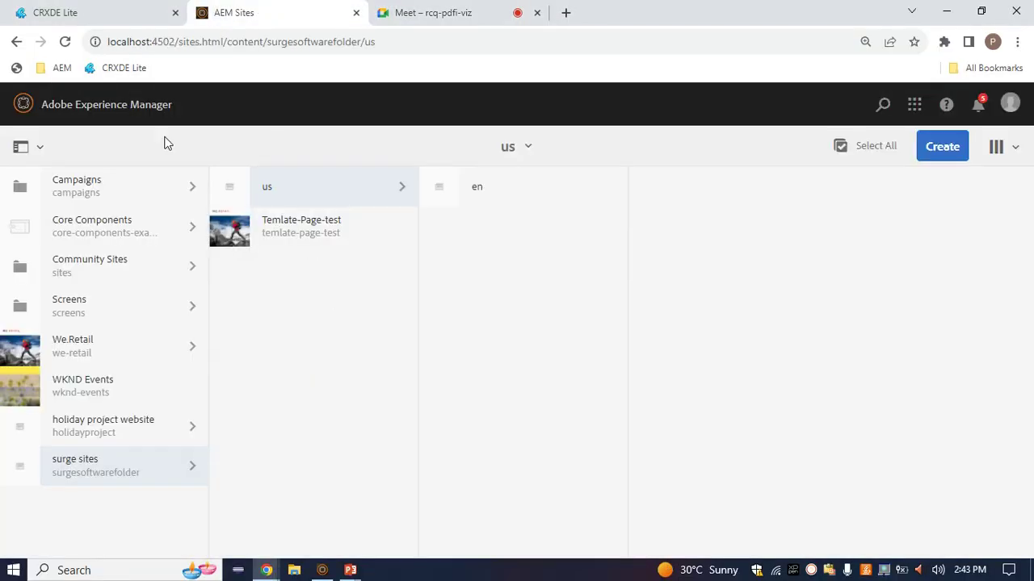
click(118, 99)
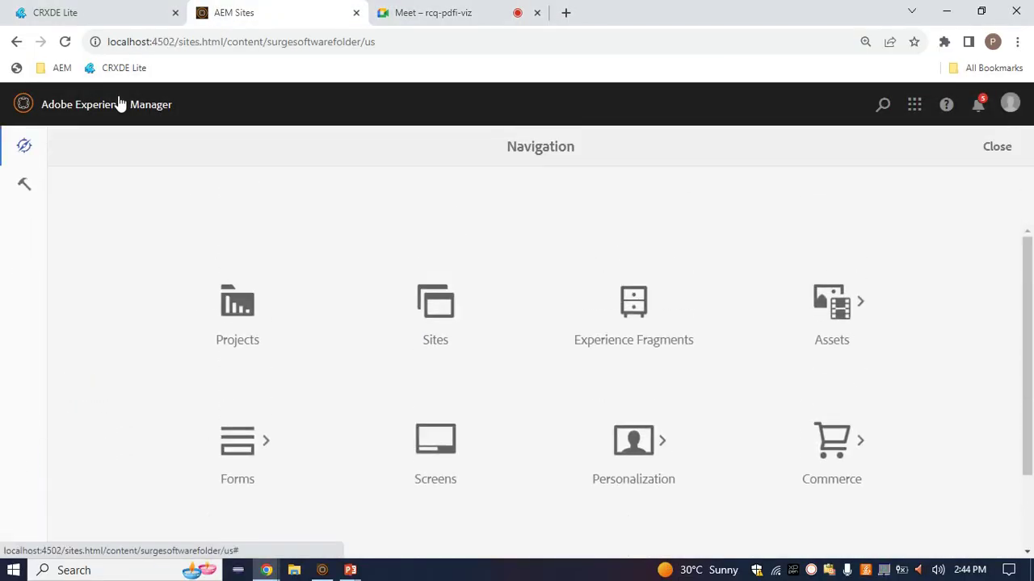
click(18, 187)
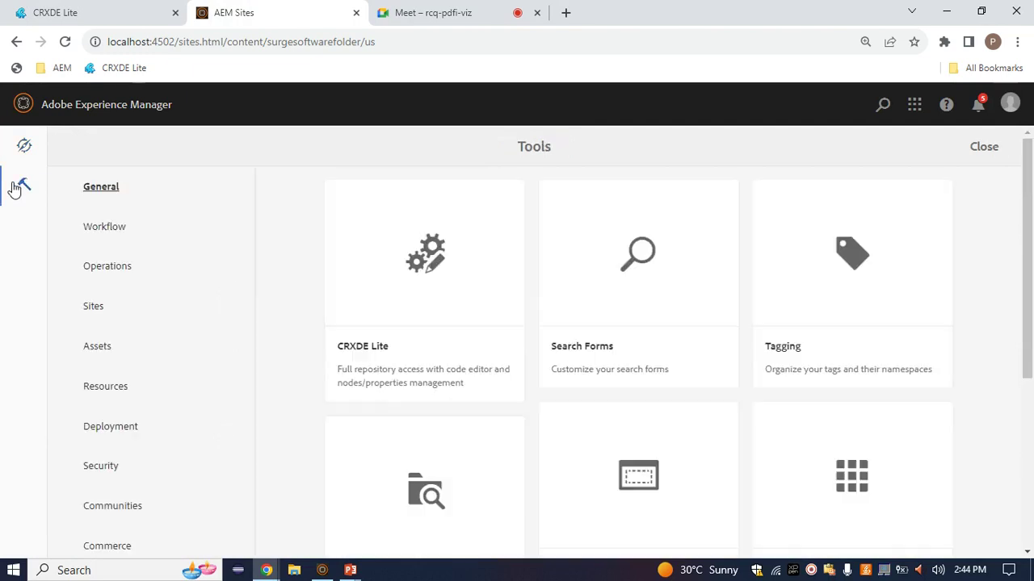
click(137, 240)
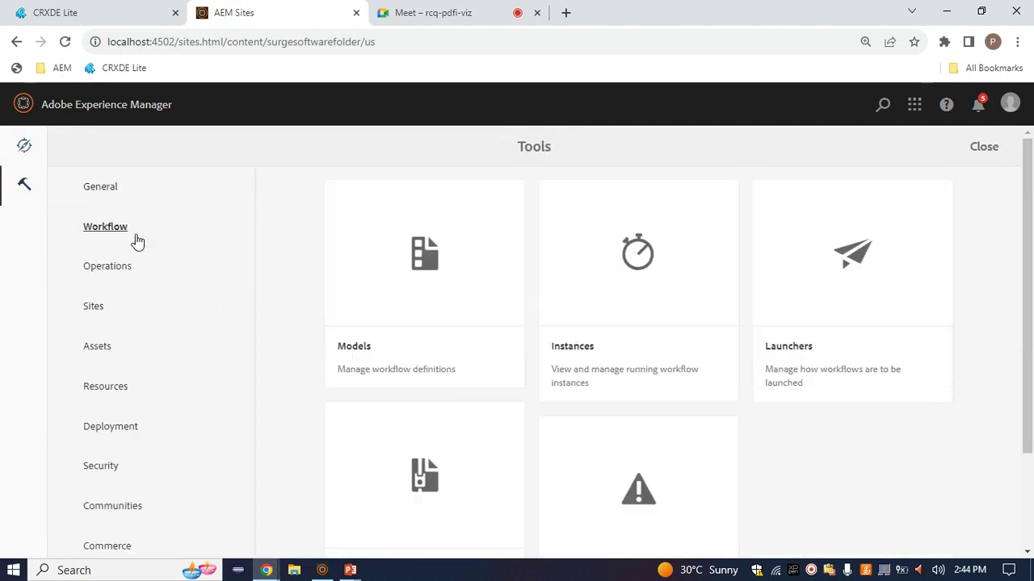
Admit the waiting participant to the Google Meet call and return to Adobe Experience Manager
click(461, 12)
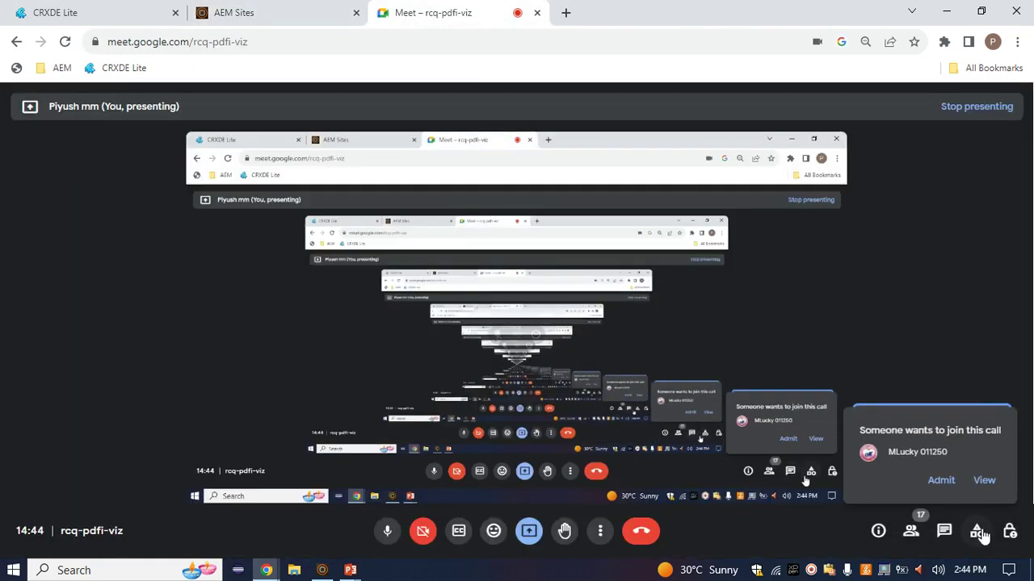
click(944, 485)
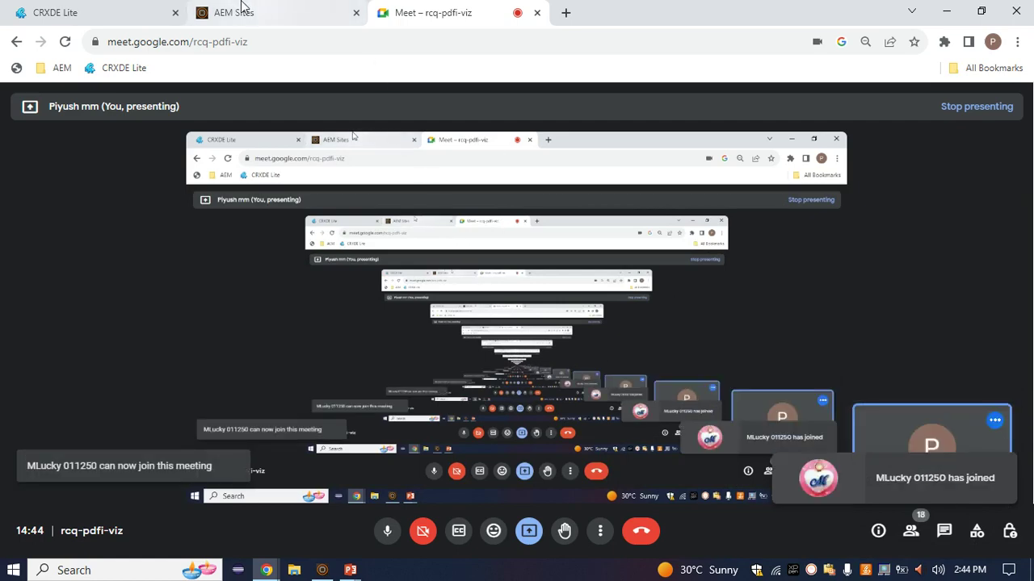
click(242, 8)
Open the workflow Models console and look through the available workflow models
scroll(535, 406, down, 3)
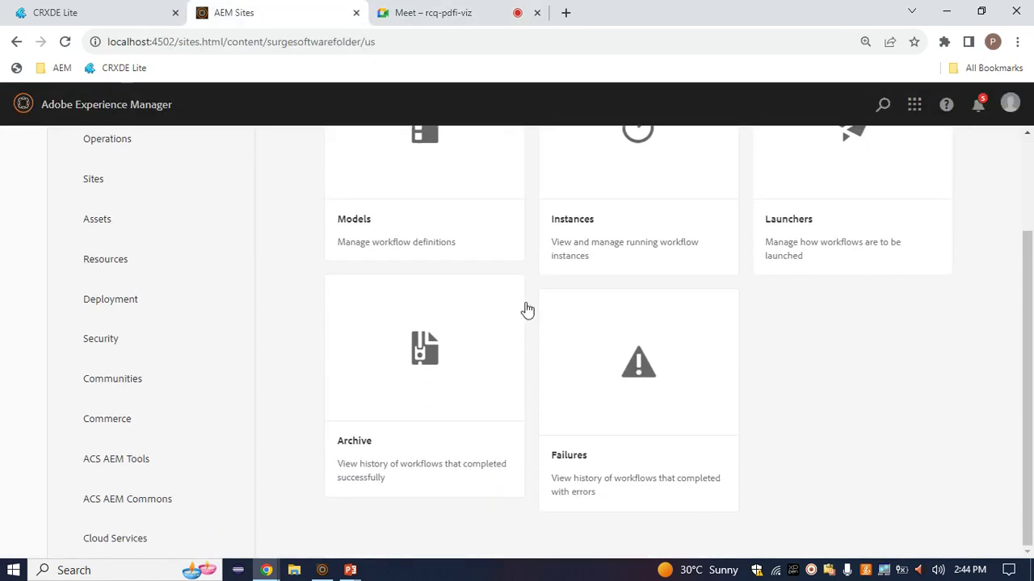
scroll(527, 310, up, 3)
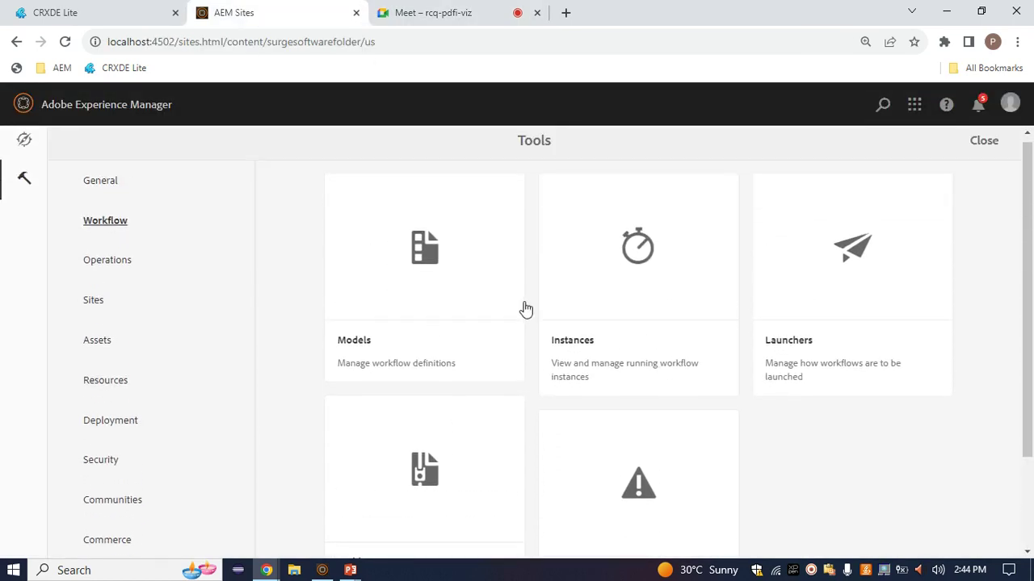
click(411, 277)
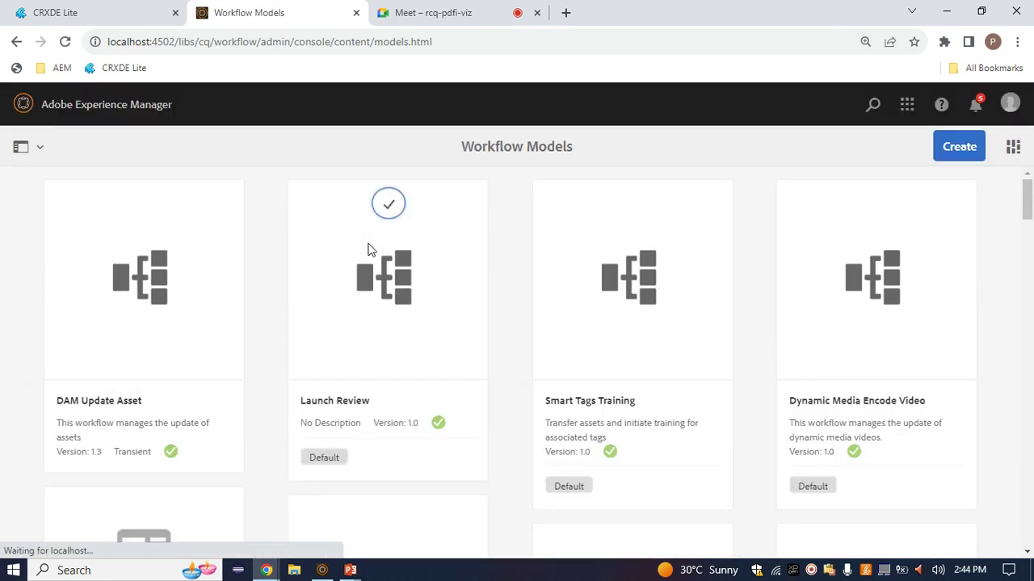
scroll(172, 353, down, 1)
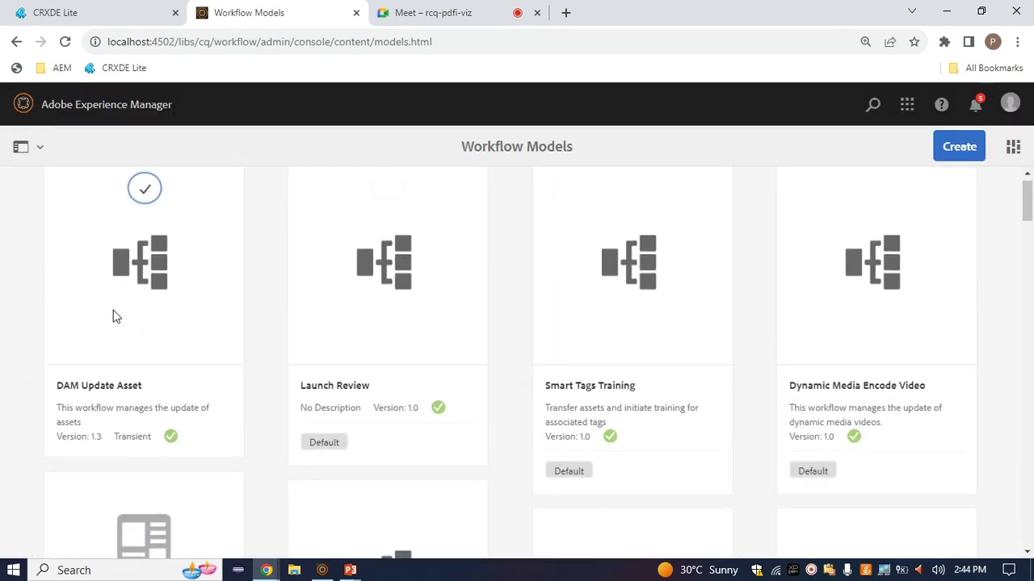
scroll(113, 316, up, 1)
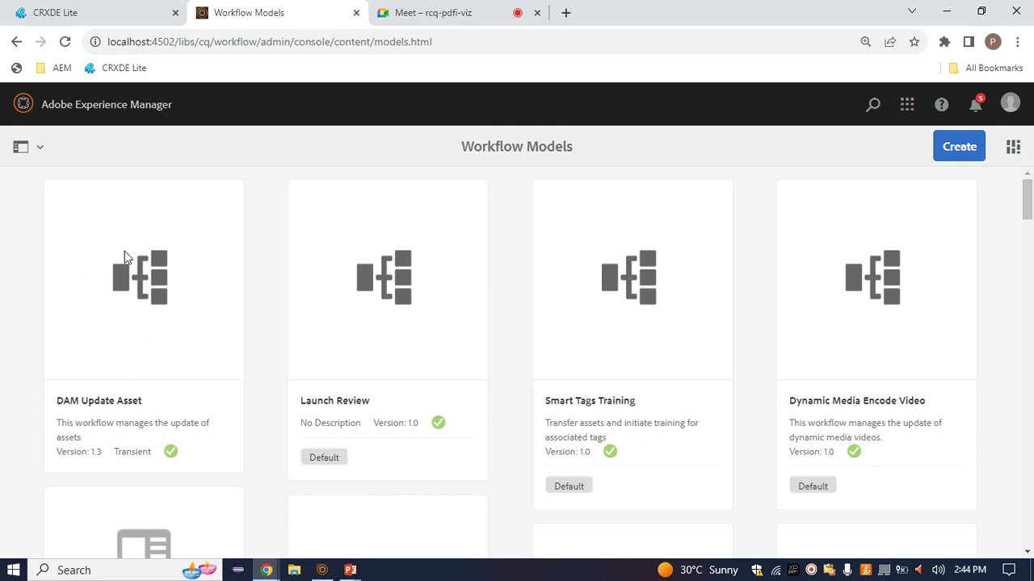
scroll(201, 330, down, 2)
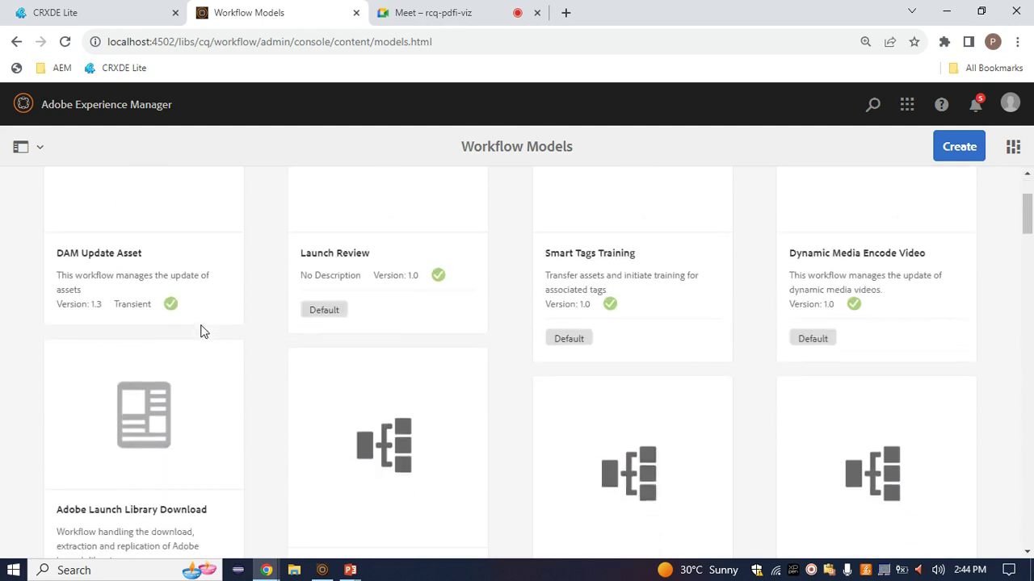
scroll(201, 331, down, 4)
scroll(202, 333, up, 6)
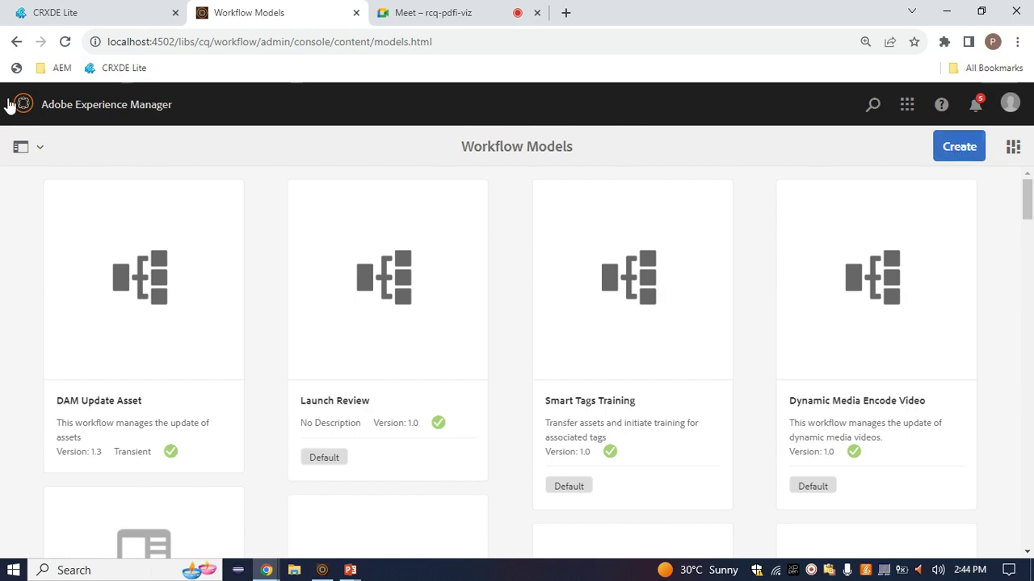
Go back to the Workflow tools and review the Models, Instances, Launchers, Archive and Failures tiles
click(17, 42)
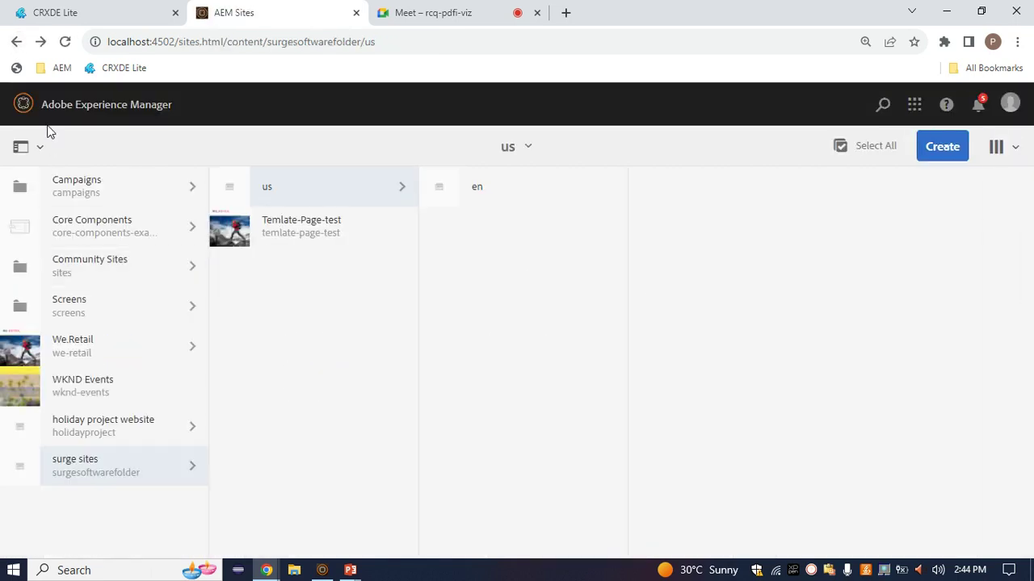
click(51, 117)
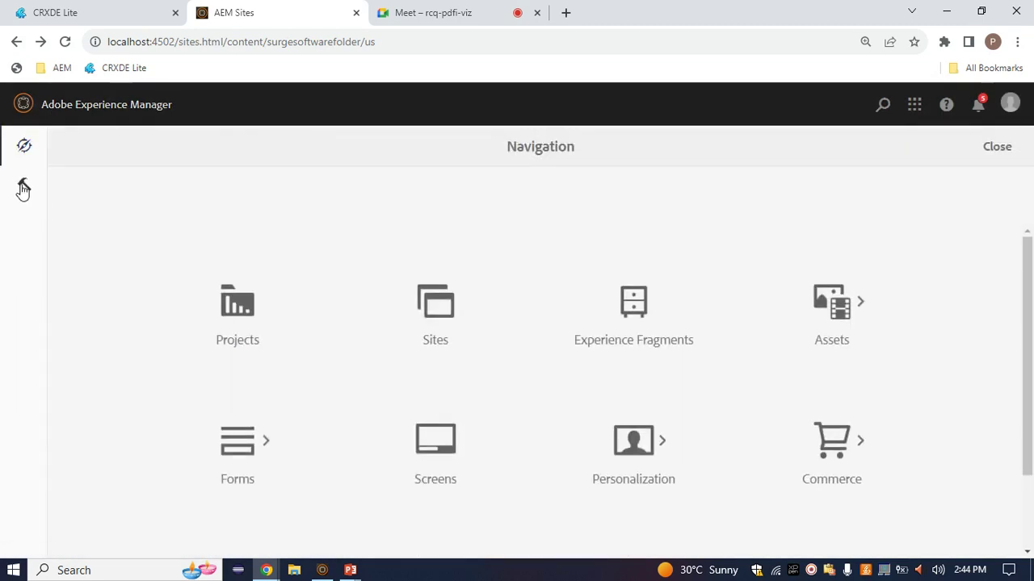
click(24, 188)
click(84, 231)
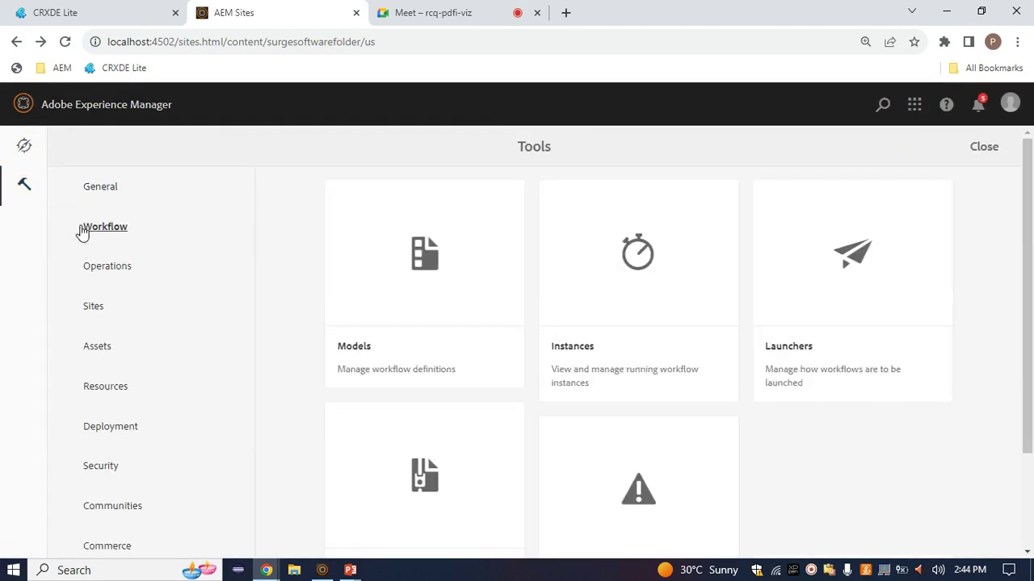
scroll(561, 377, down, 1)
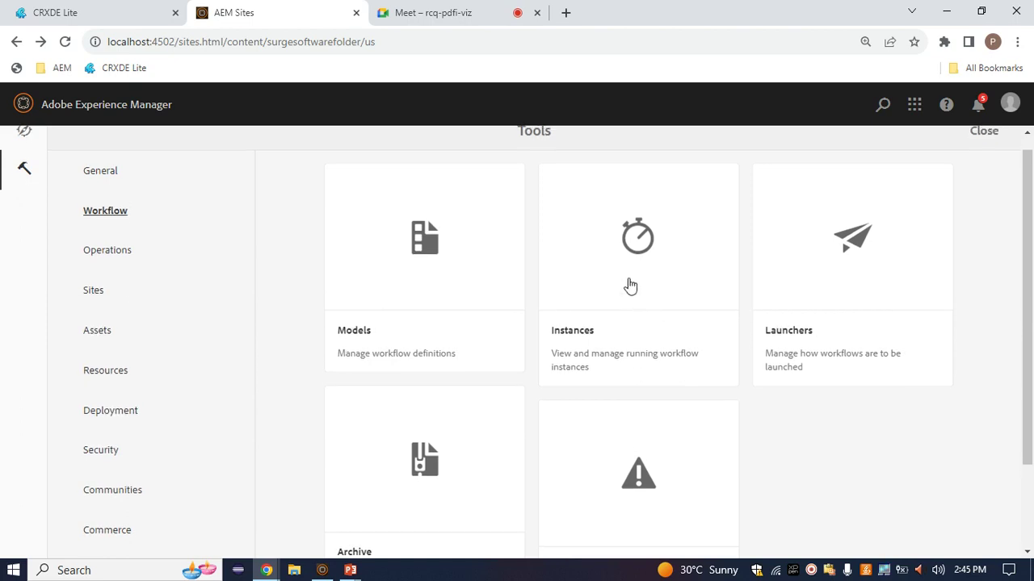
scroll(628, 285, up, 1)
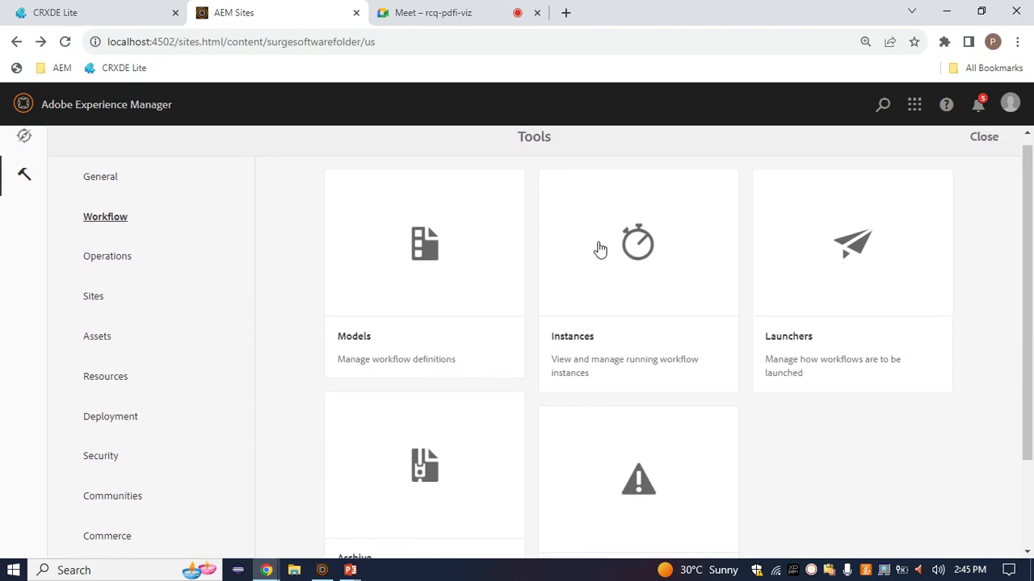
scroll(620, 291, up, 1)
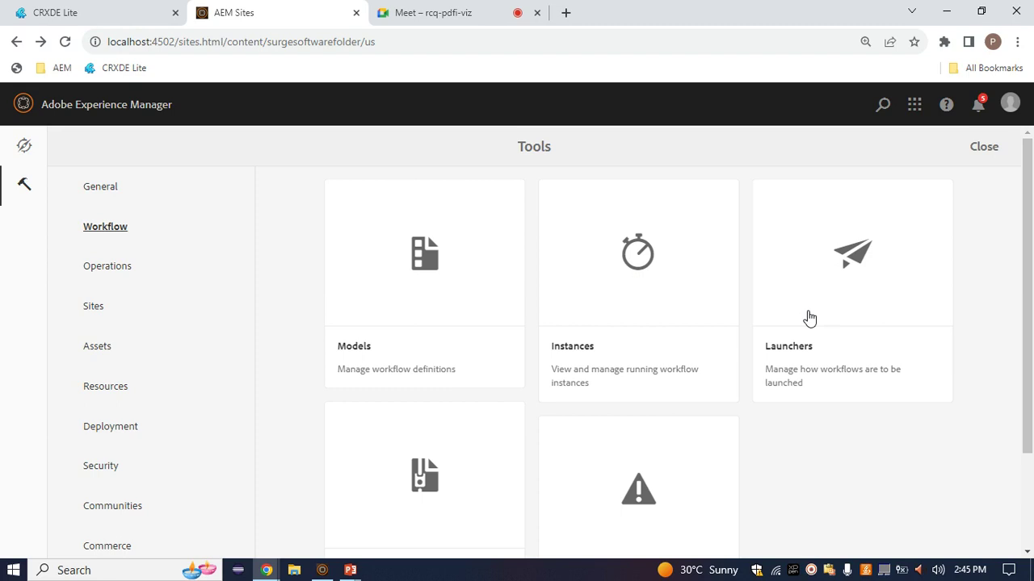
scroll(824, 315, down, 1)
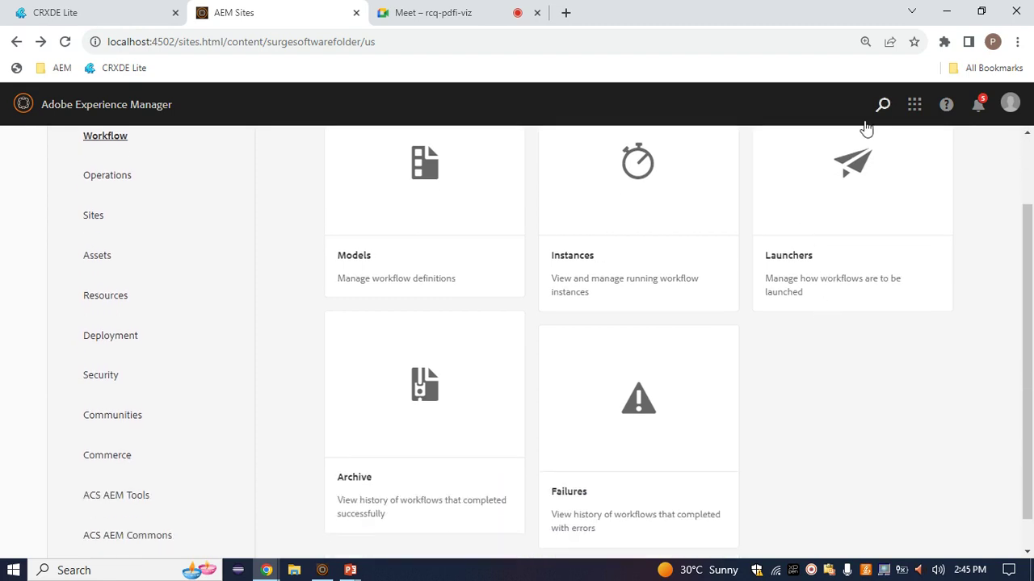
Review the workflow tool tiles, open the Failures console to check it, and return to the previous page
scroll(833, 221, up, 1)
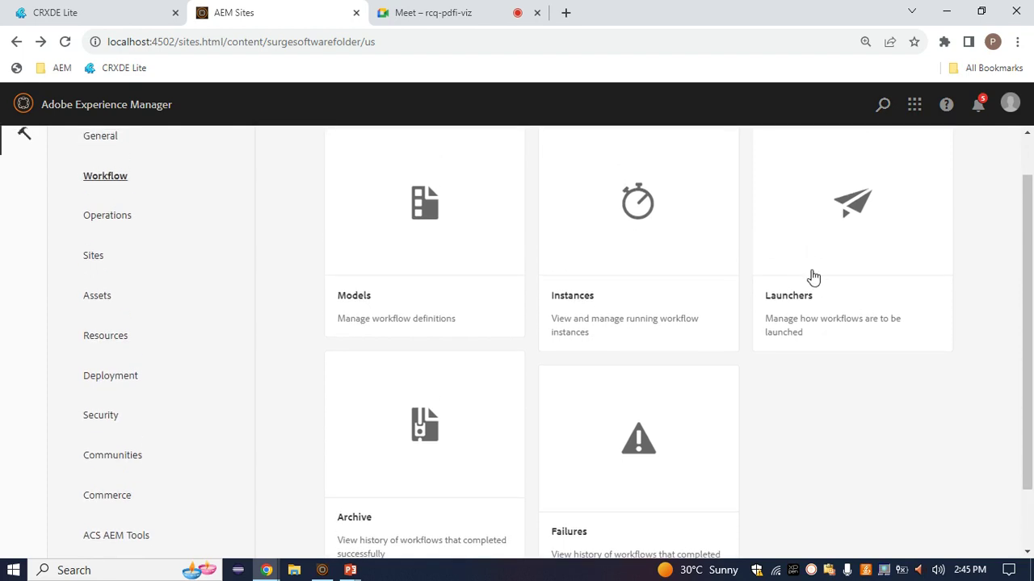
scroll(767, 307, up, 1)
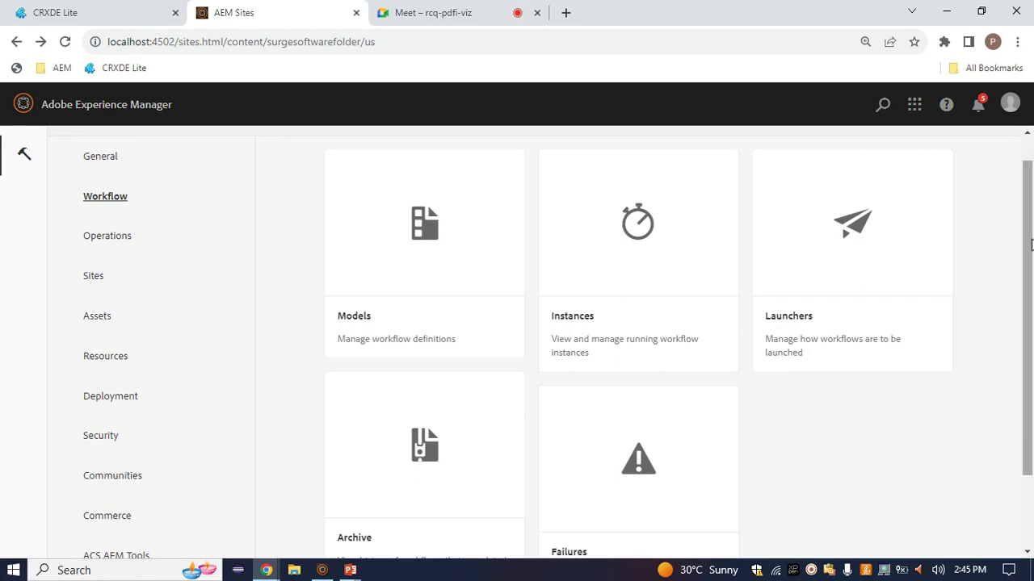
scroll(837, 246, down, 1)
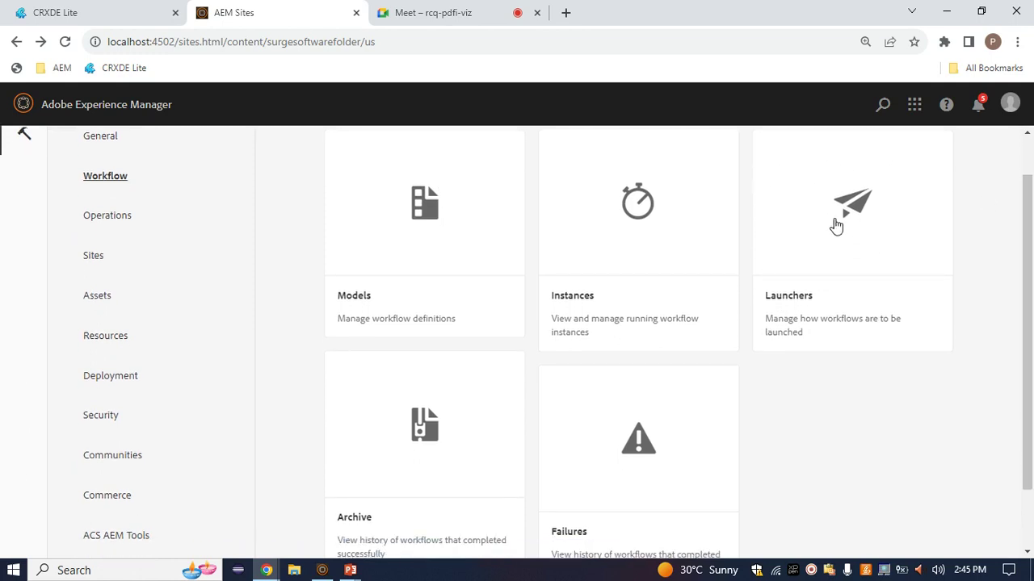
scroll(806, 323, down, 1)
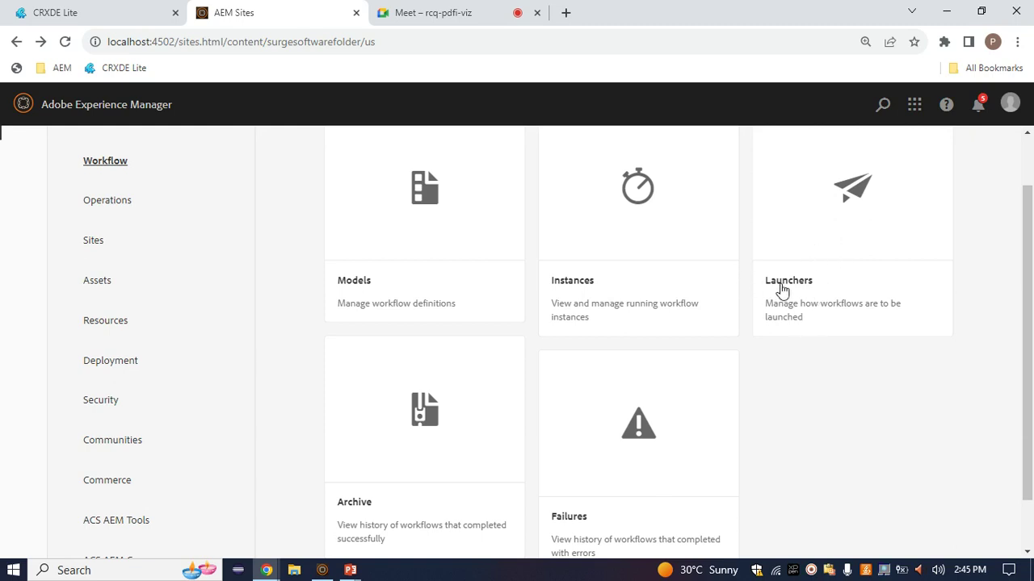
scroll(778, 348, down, 2)
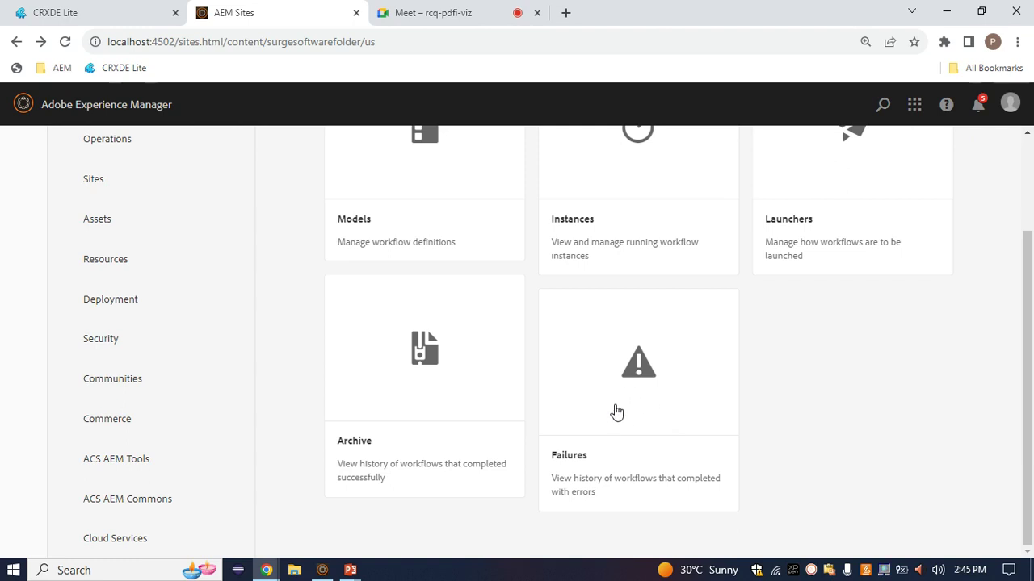
click(553, 460)
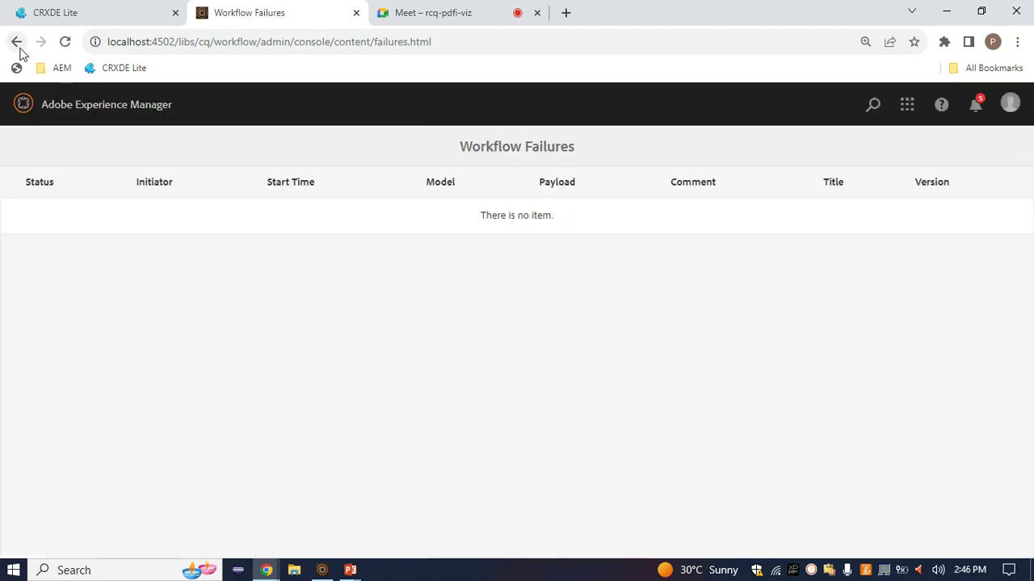
click(18, 45)
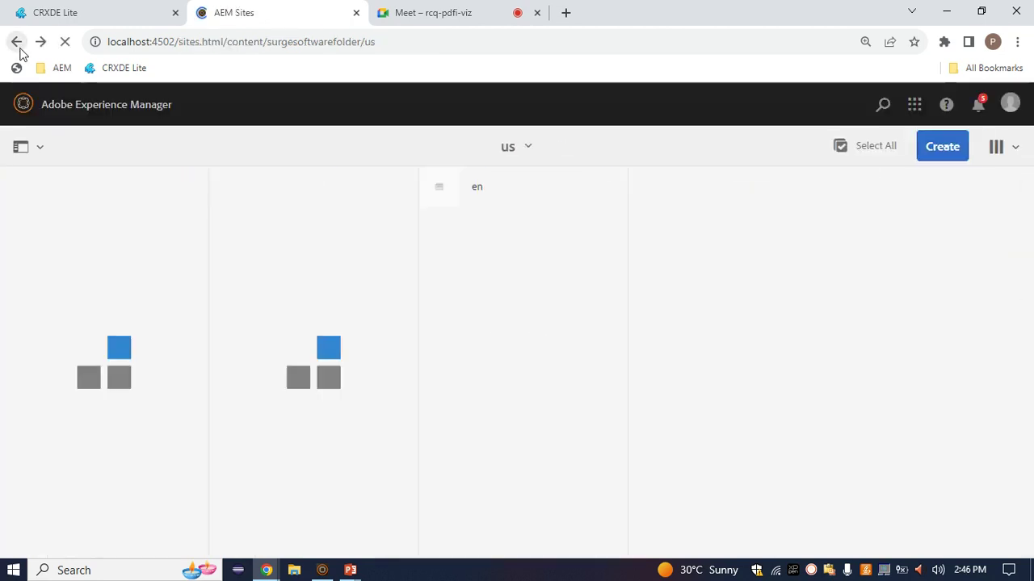
Open the Workflow category of the AEM tools and go to the Models console
click(127, 117)
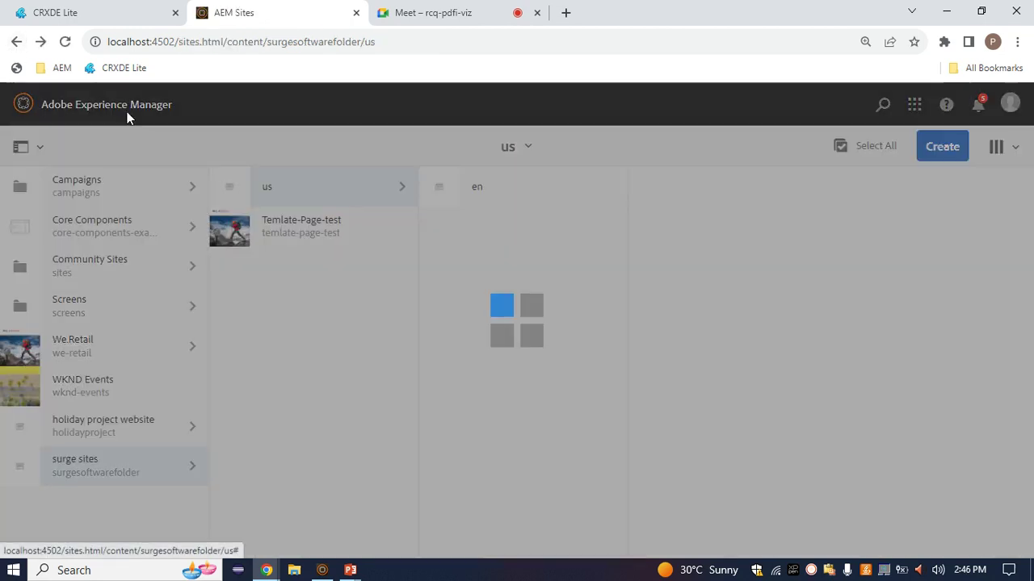
click(24, 192)
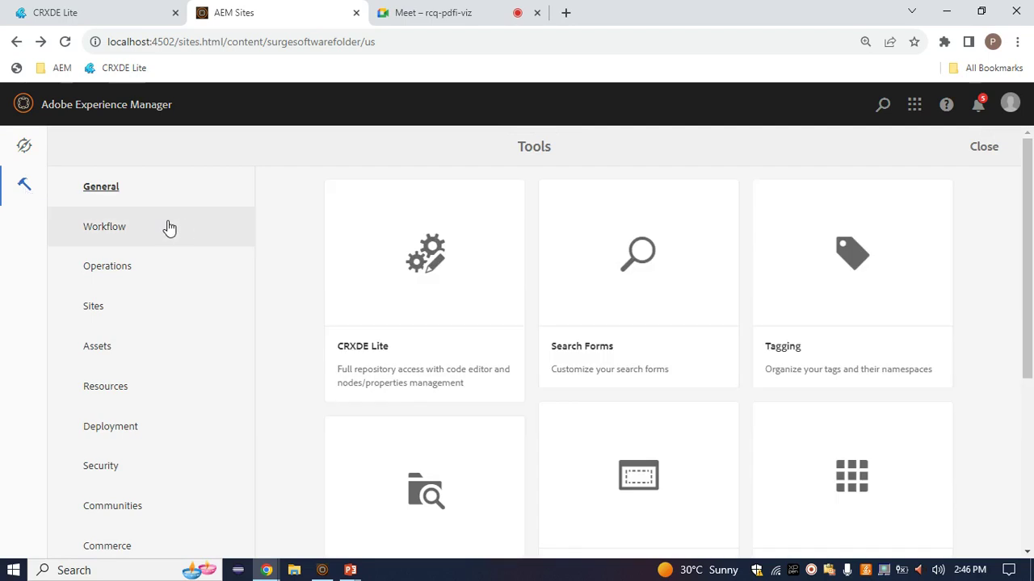
click(168, 228)
click(443, 275)
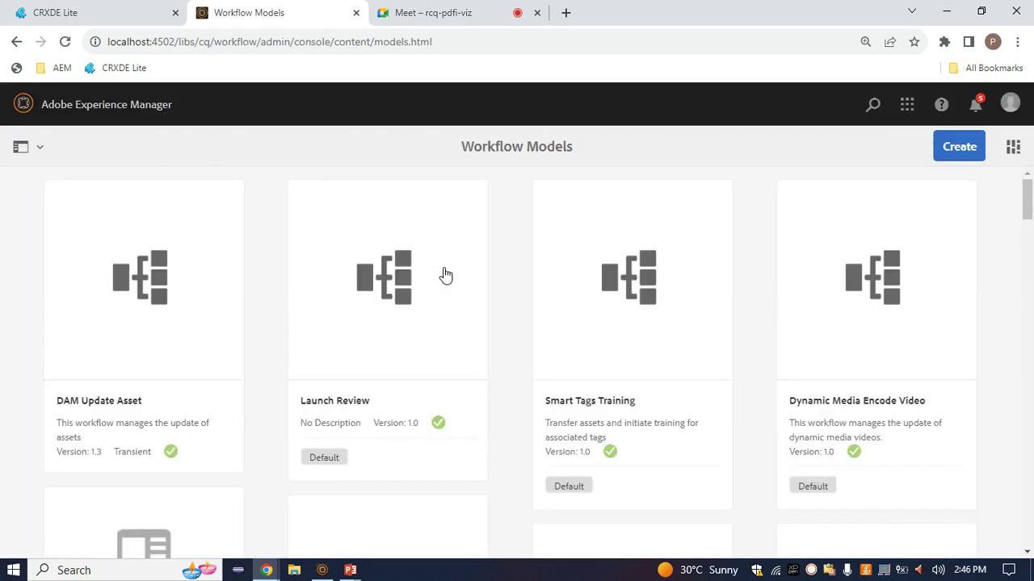
Create a workflow model titled PageCreation and open it in the workflow model editor
click(960, 152)
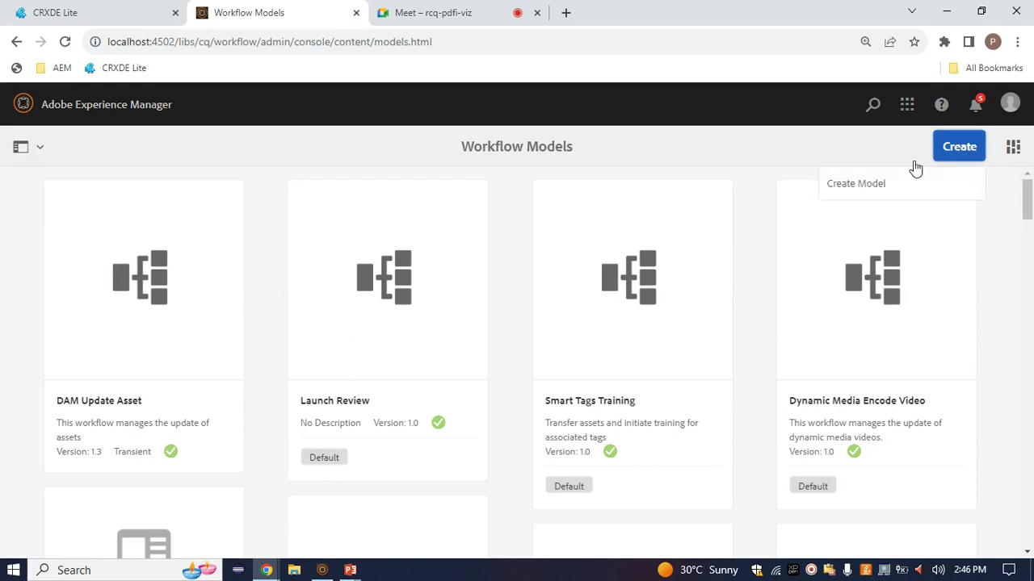
click(845, 185)
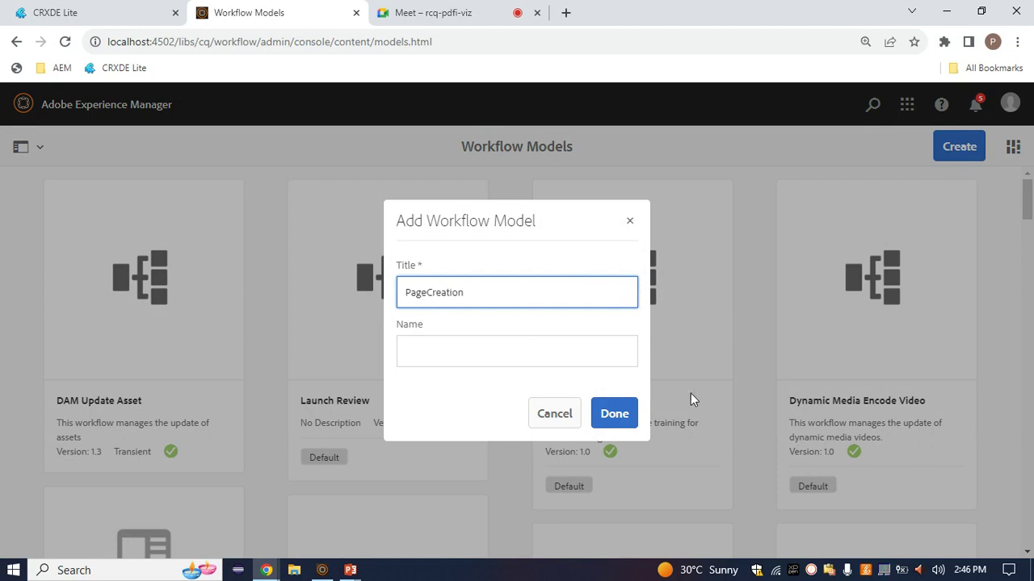
click(615, 413)
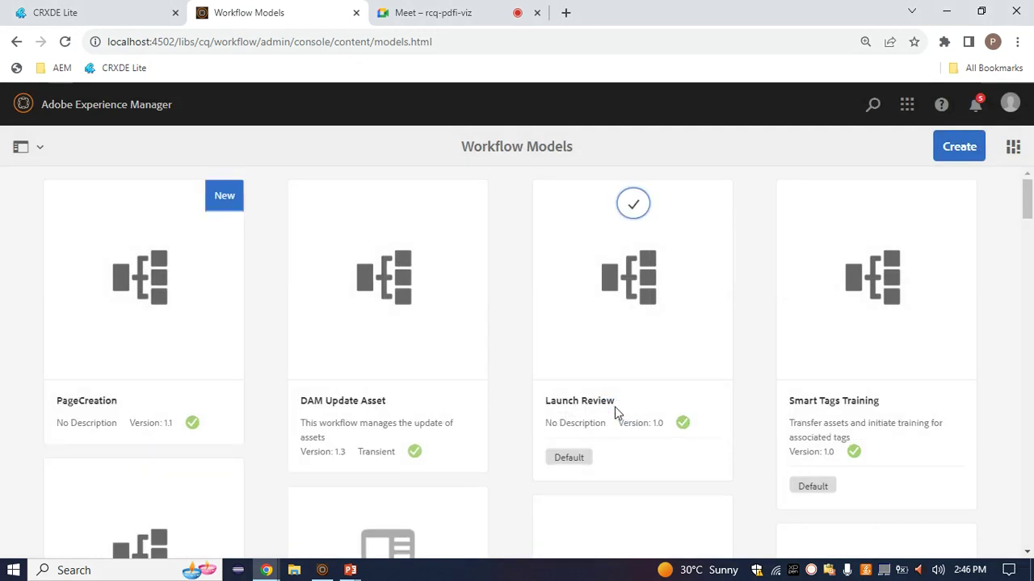
click(147, 204)
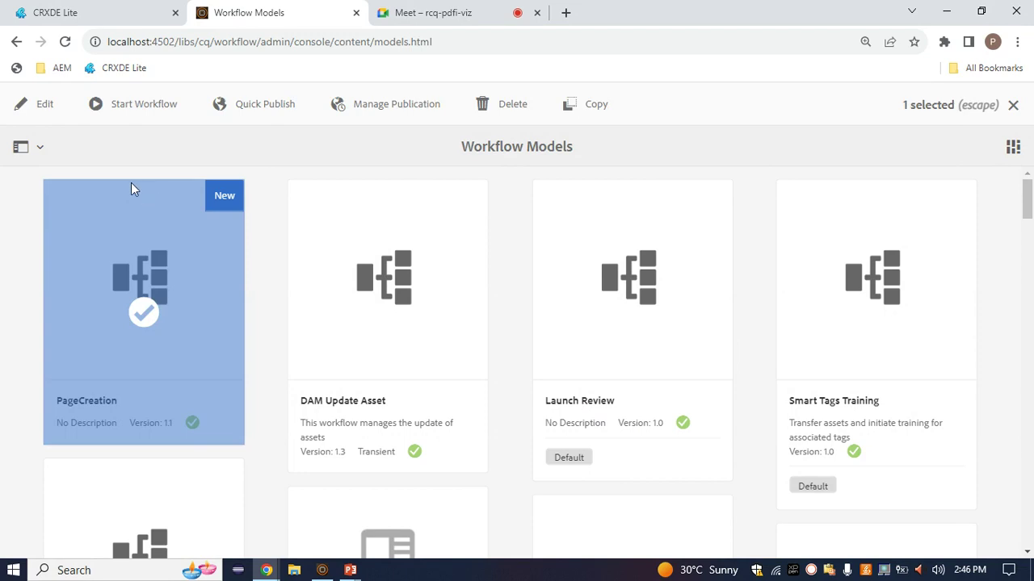
click(45, 107)
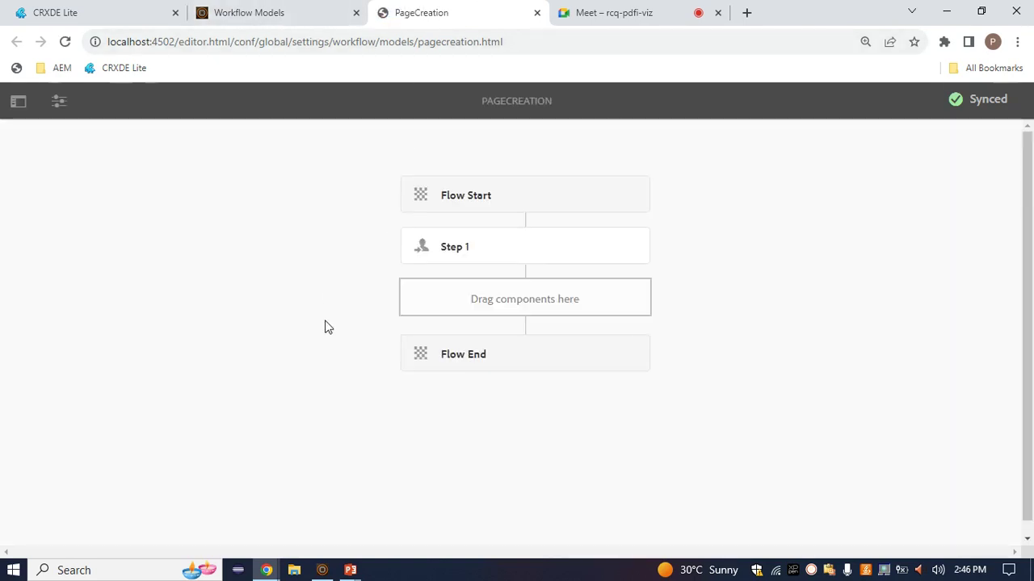
Switch to CRXDE Lite, refresh the conf node, and expand the tree down to /conf/global/settings
click(56, 12)
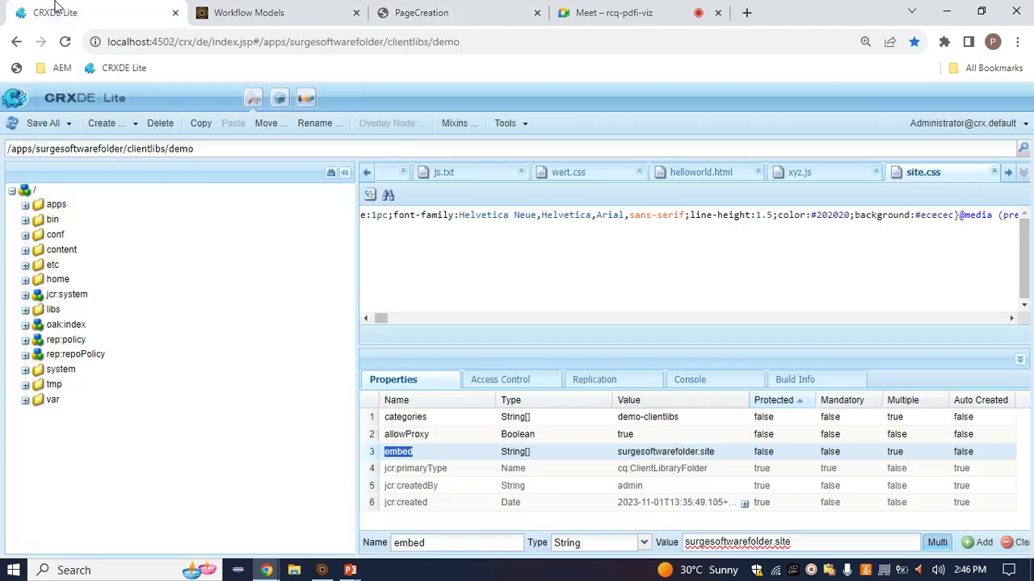
click(25, 234)
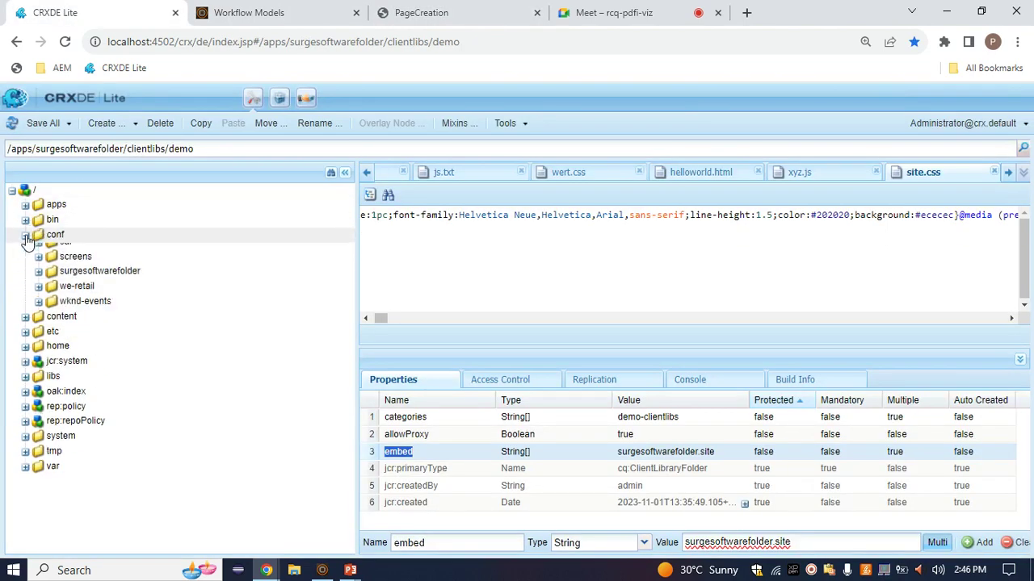
right_click(57, 237)
click(81, 258)
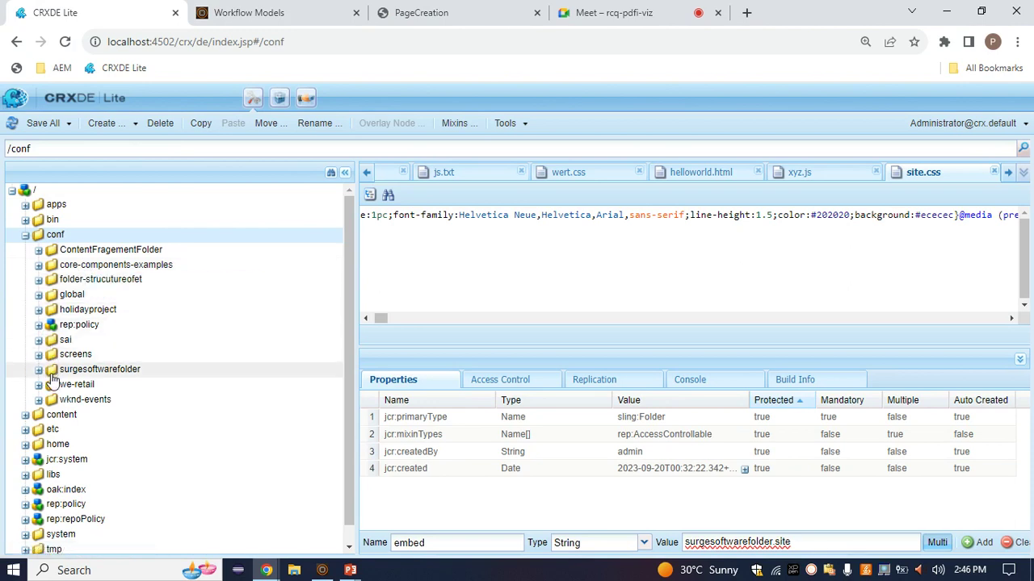
click(38, 294)
click(51, 310)
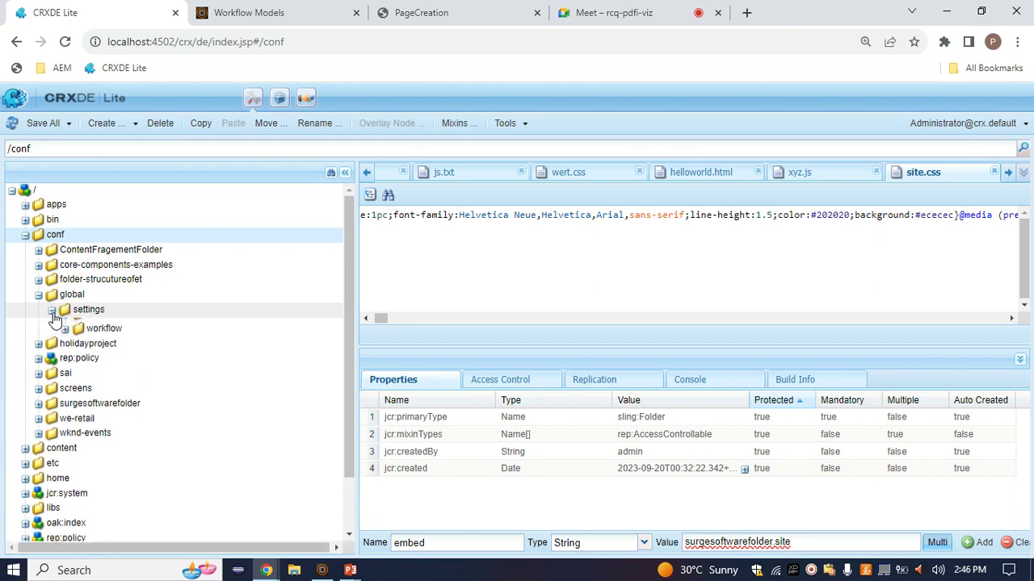
click(66, 325)
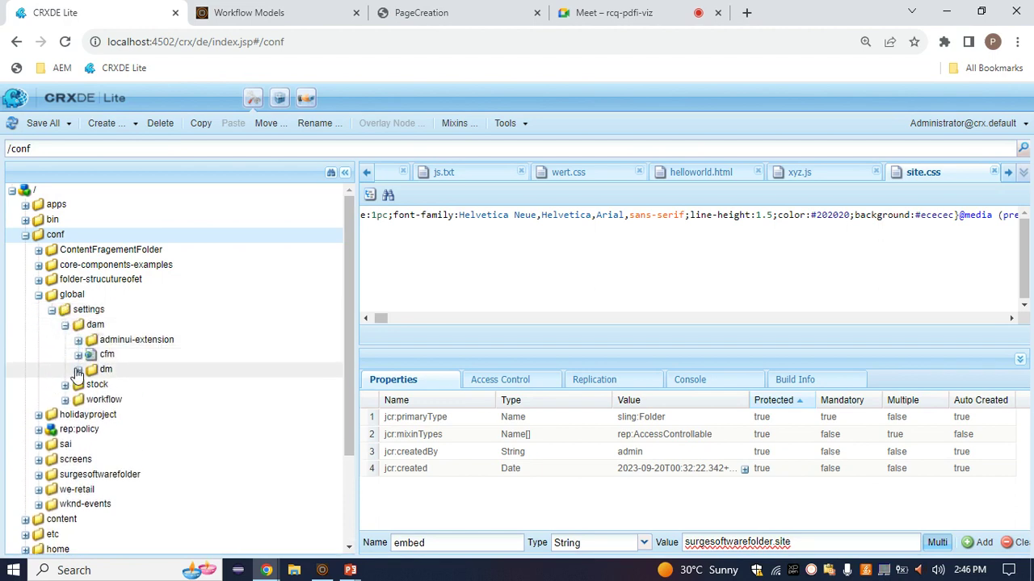
click(78, 369)
click(78, 341)
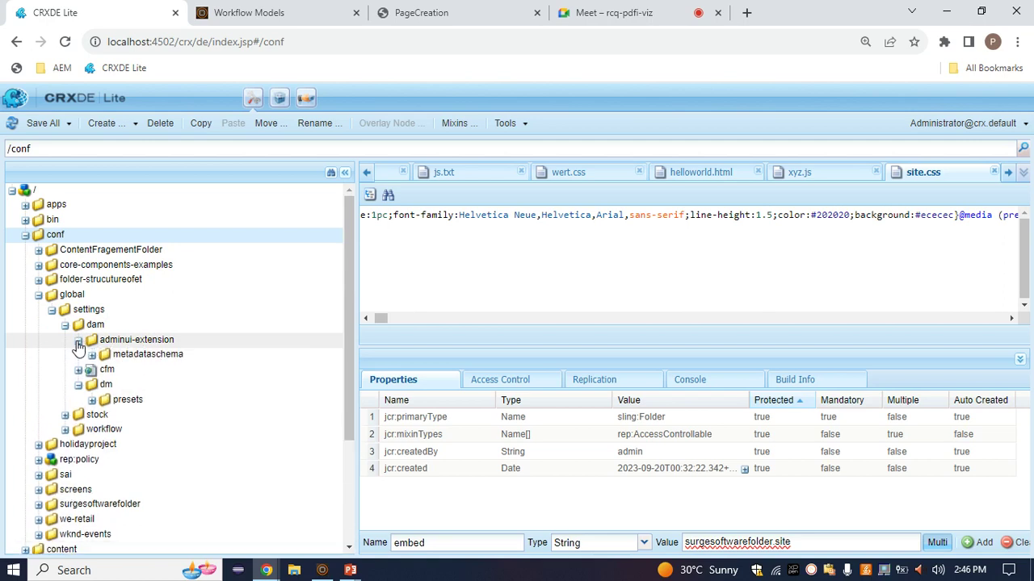
click(52, 310)
click(52, 310)
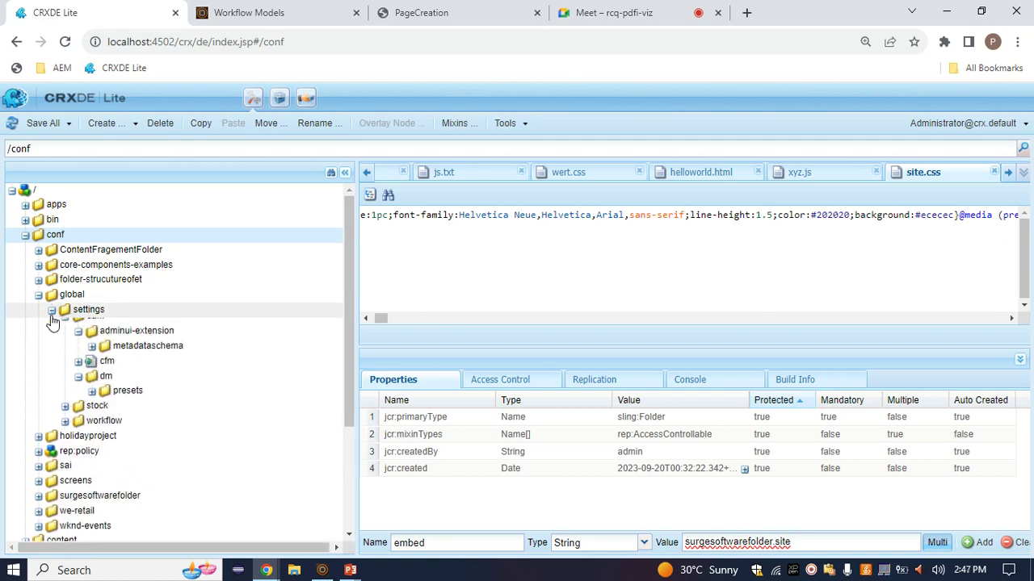
Expand the workflow folder and its models subfolder under /conf/global/settings, and collapse the dam folder
click(65, 429)
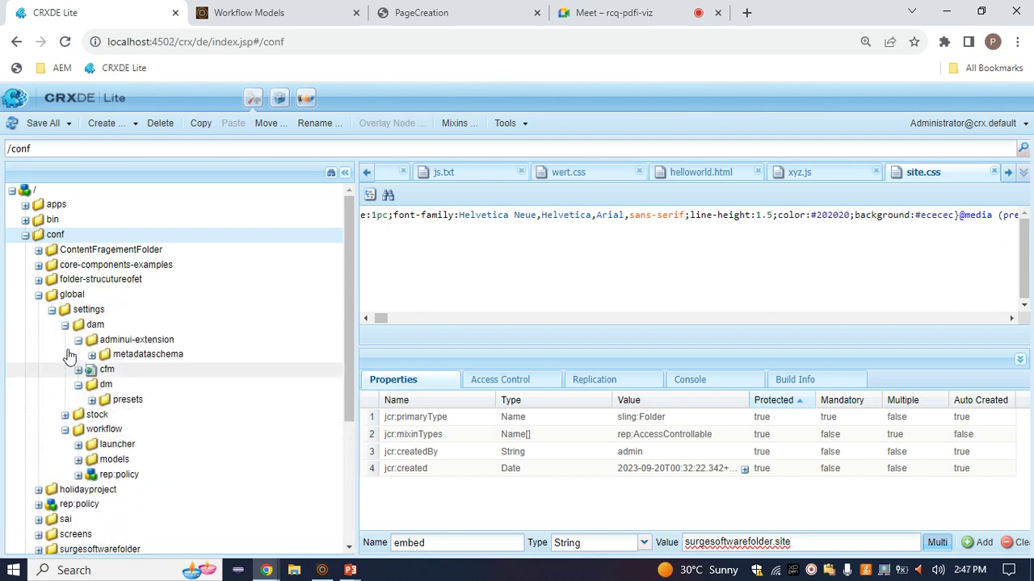
click(64, 325)
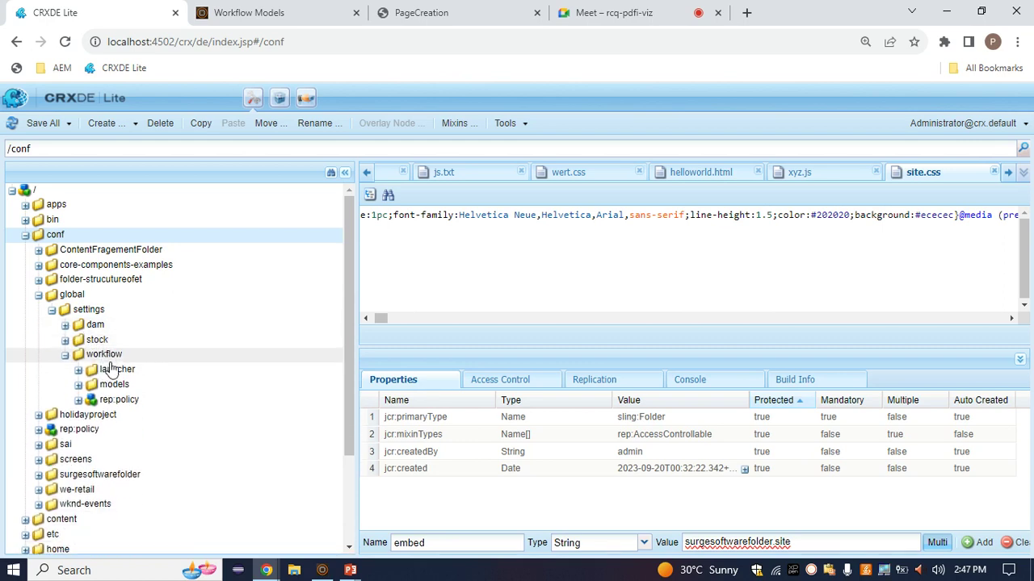
scroll(101, 371, down, 1)
click(79, 360)
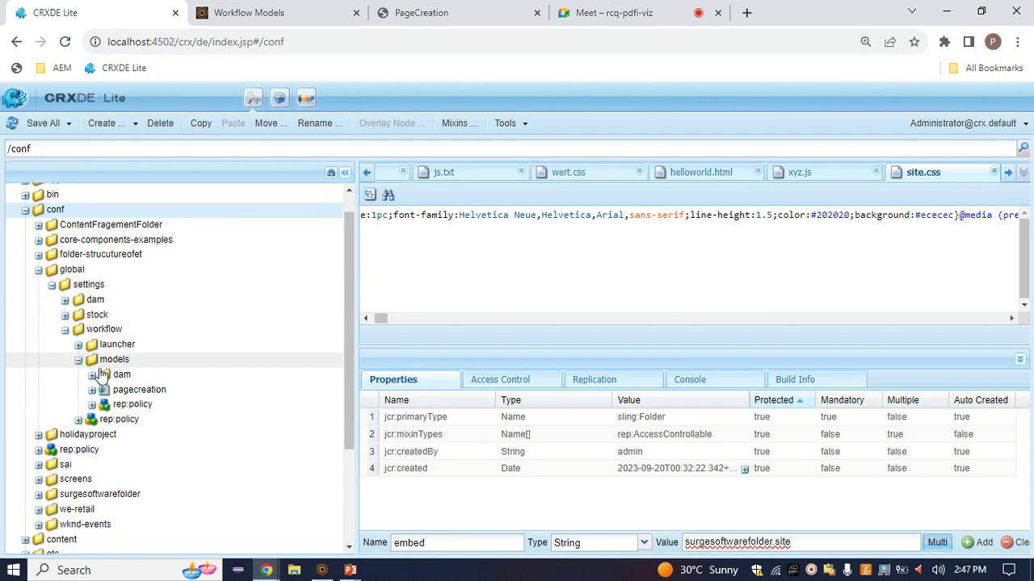
Expand the pagecreation node under models and highlight the value of its jcr:primaryType property
right_click(127, 394)
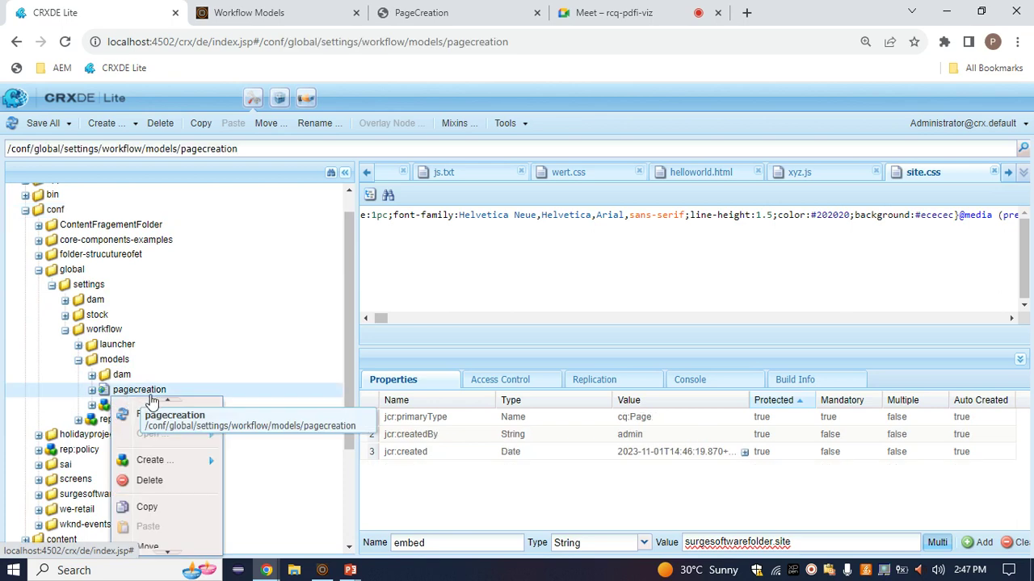
double_click(121, 393)
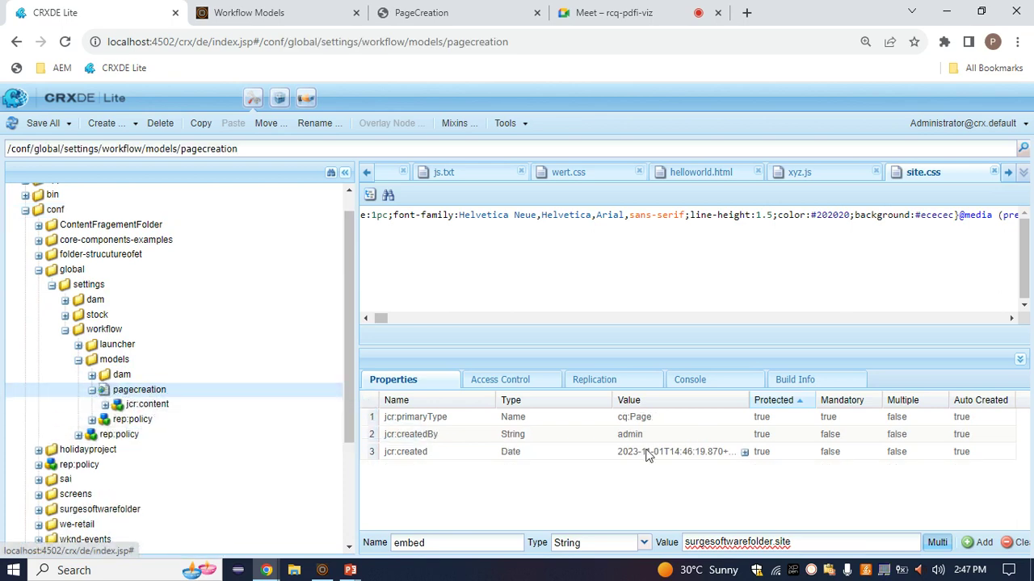
click(614, 419)
double_click(613, 420)
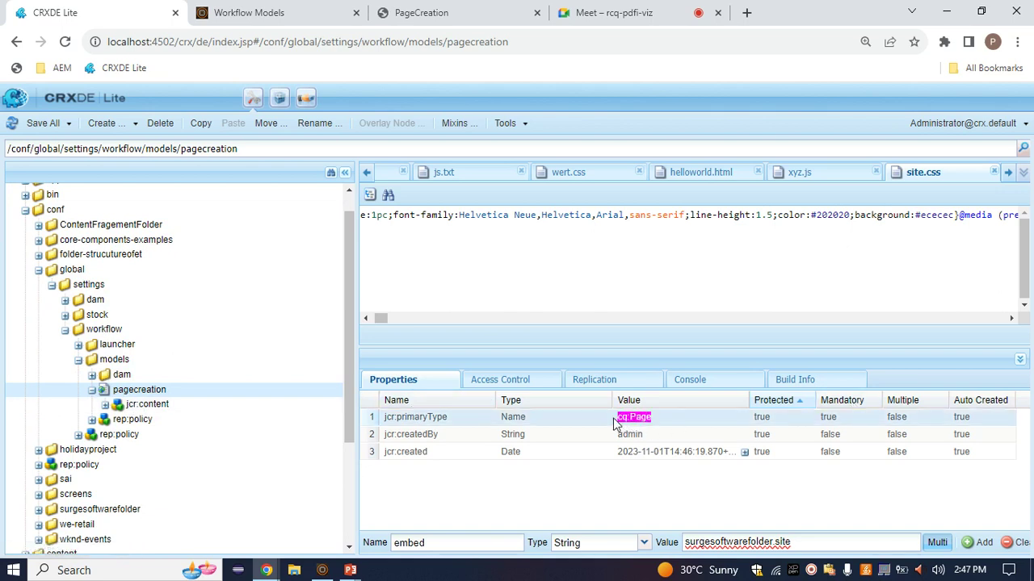
Examine the properties of pagecreation's jcr:content node, widening the Value column and highlighting the cq:template path
click(157, 409)
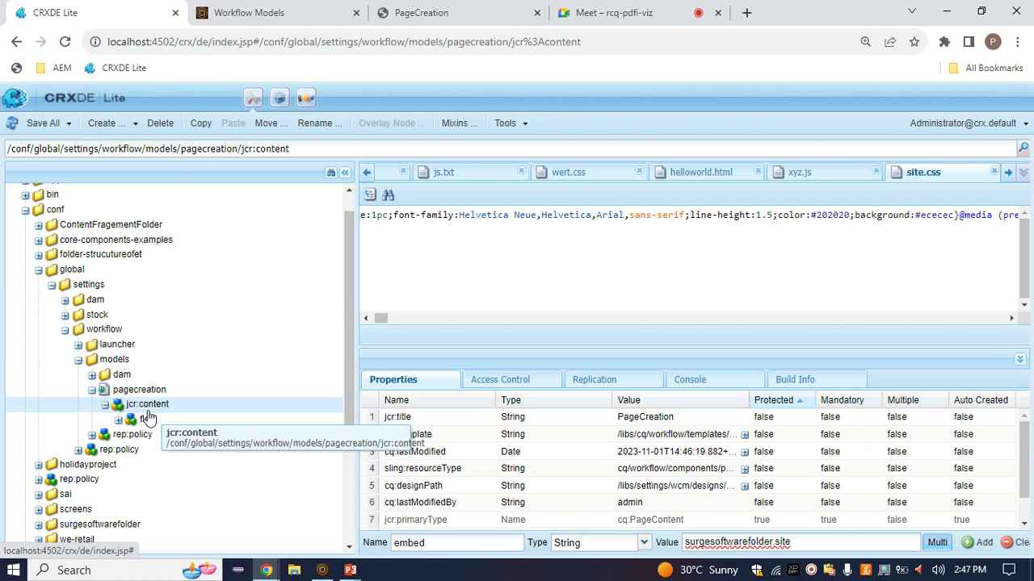
scroll(552, 457, down, 1)
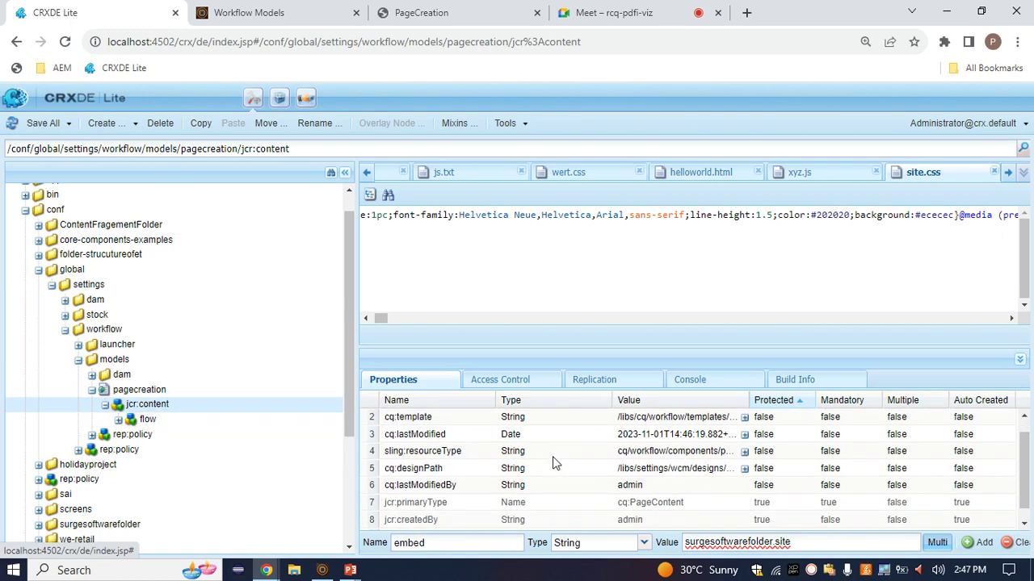
scroll(553, 456, down, 1)
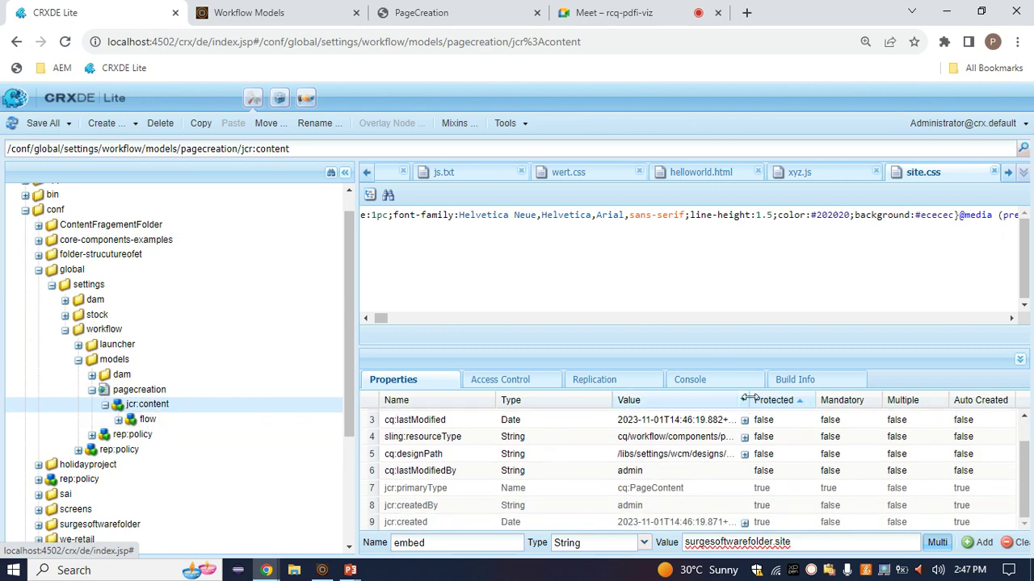
drag(751, 399, 834, 401)
scroll(690, 459, up, 2)
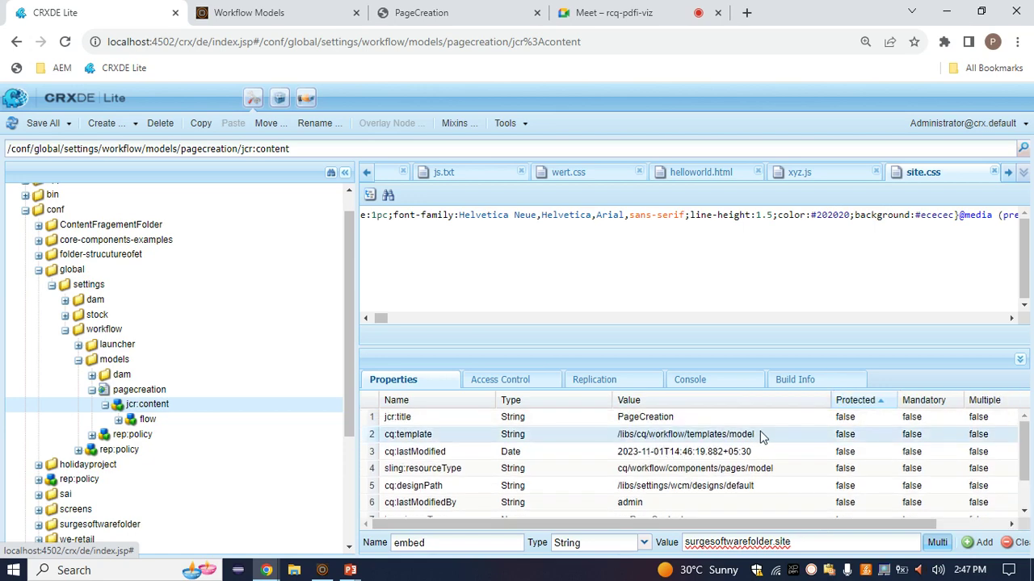
drag(749, 437, 621, 436)
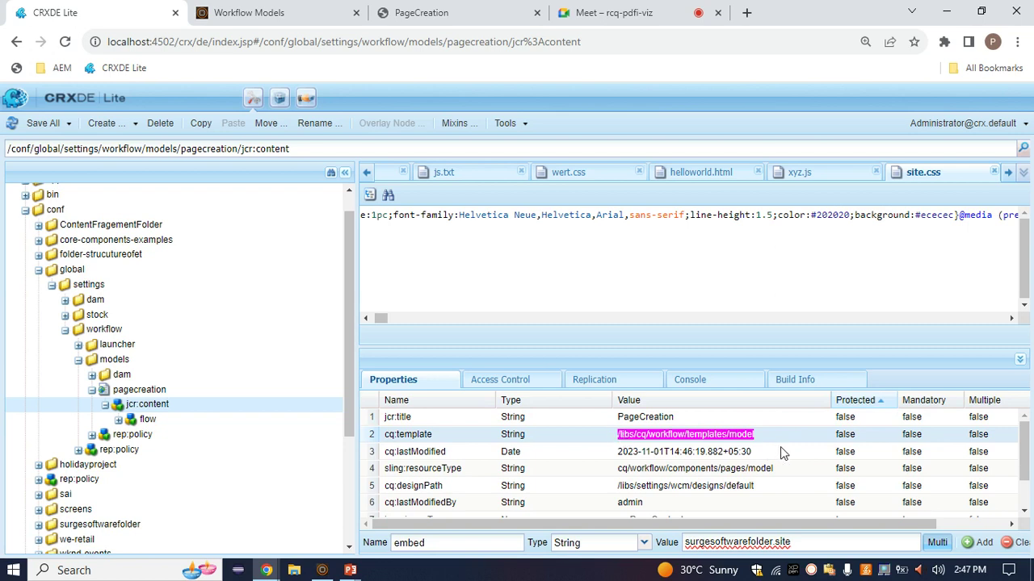
drag(755, 436, 619, 437)
scroll(644, 459, down, 2)
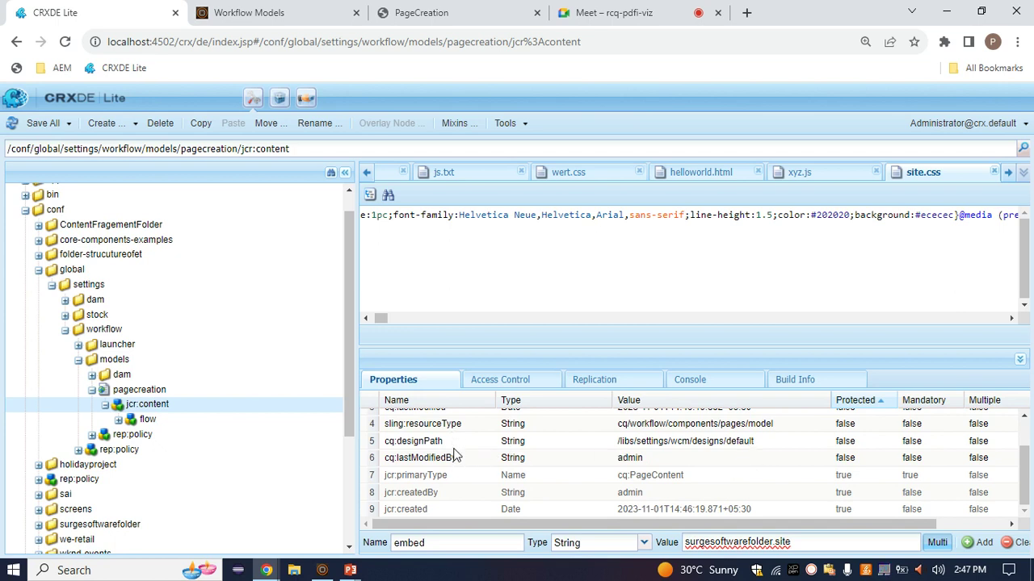
Expand the flow node under pagecreation's jcr:content and its initiatorparticipant child, and view the properties of both
double_click(147, 419)
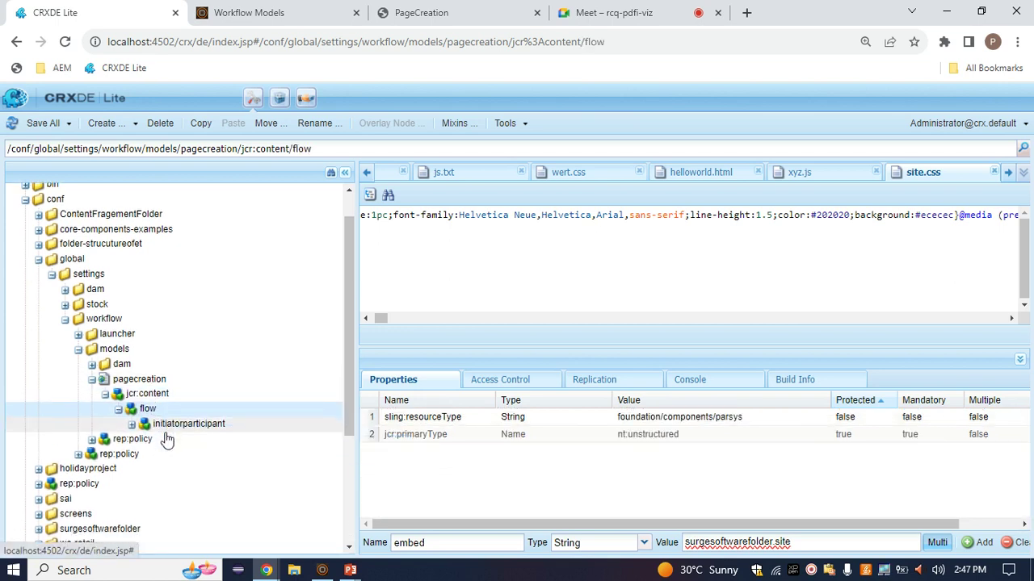
scroll(166, 439, down, 1)
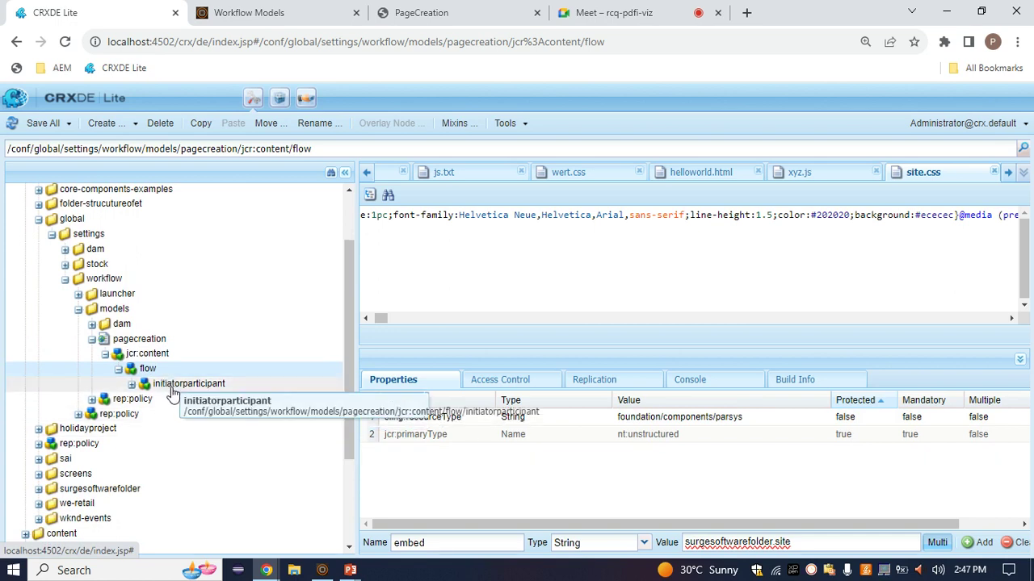
double_click(171, 388)
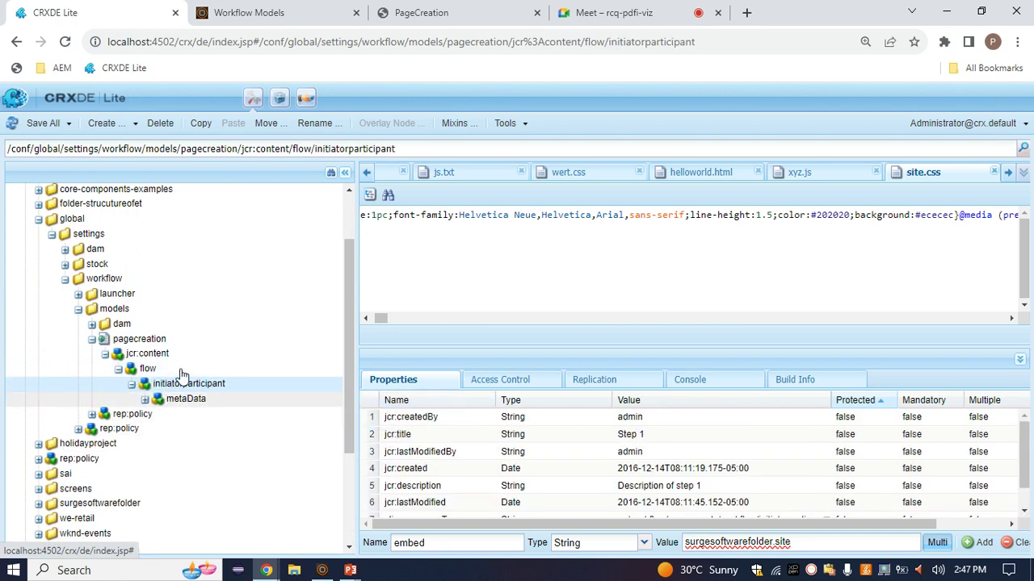
click(161, 370)
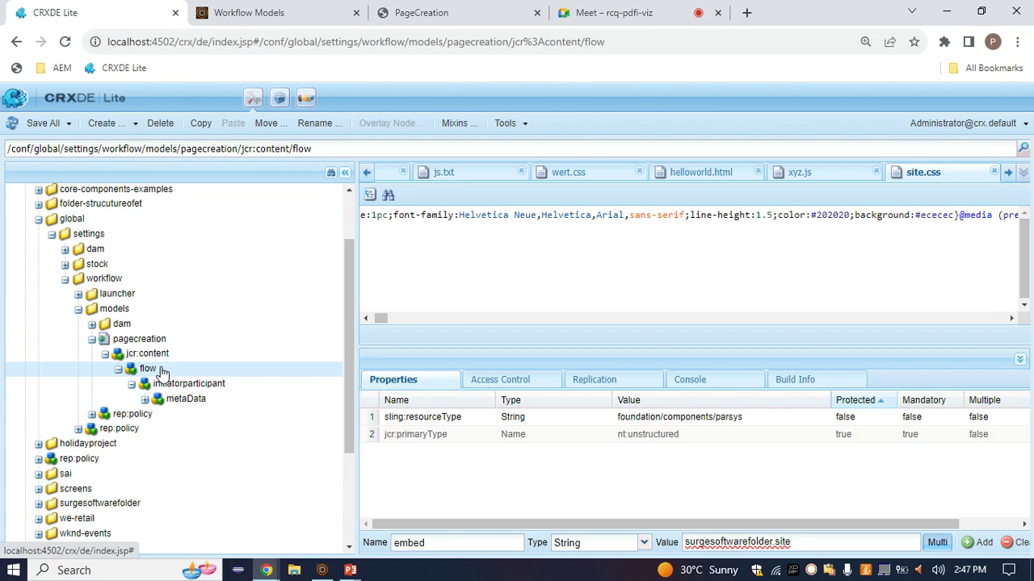
Compare Step 1 in the PageCreation workflow editor with the initiatorparticipant node under flow in CRXDE Lite
click(384, 8)
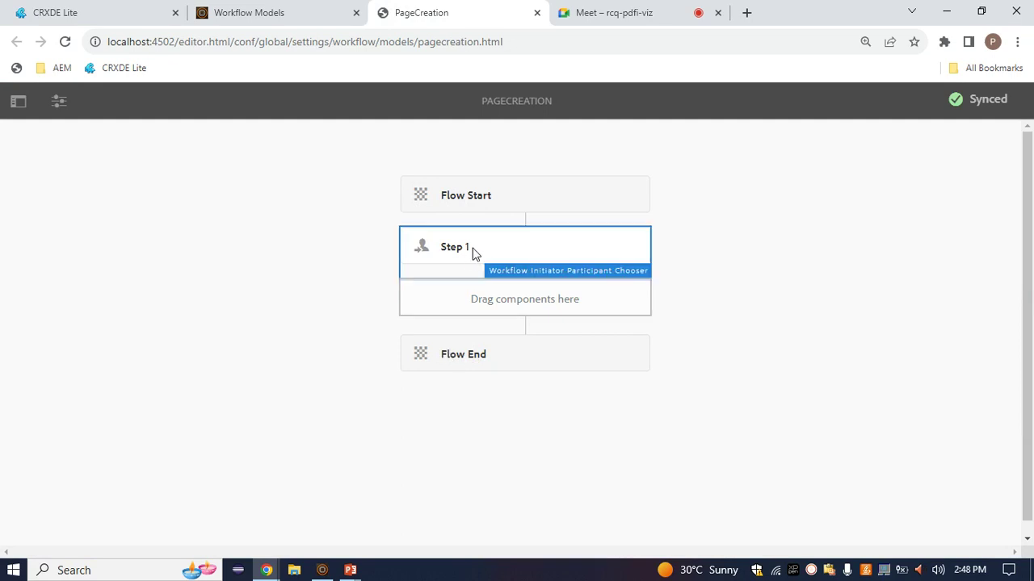
click(116, 10)
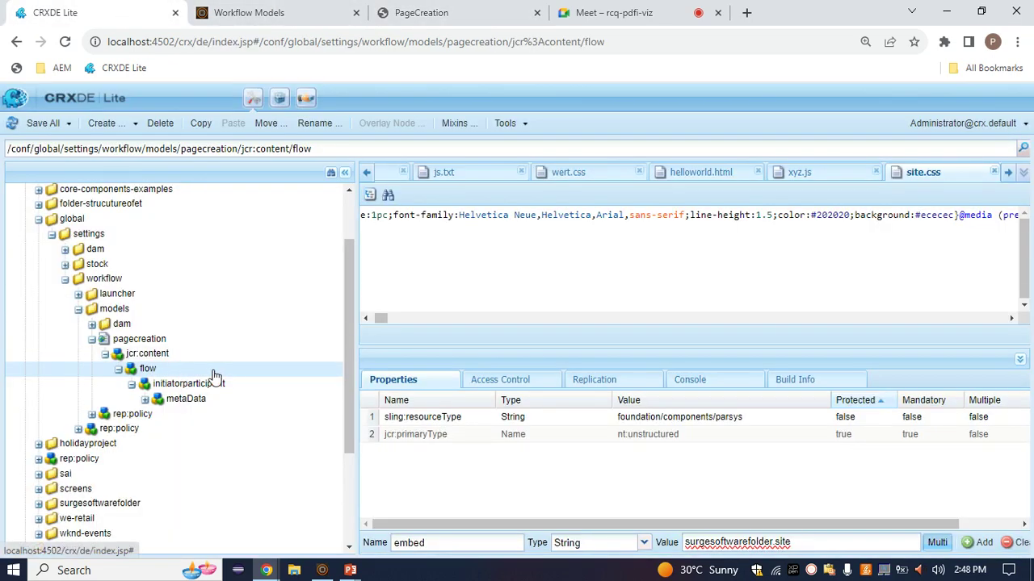
click(185, 387)
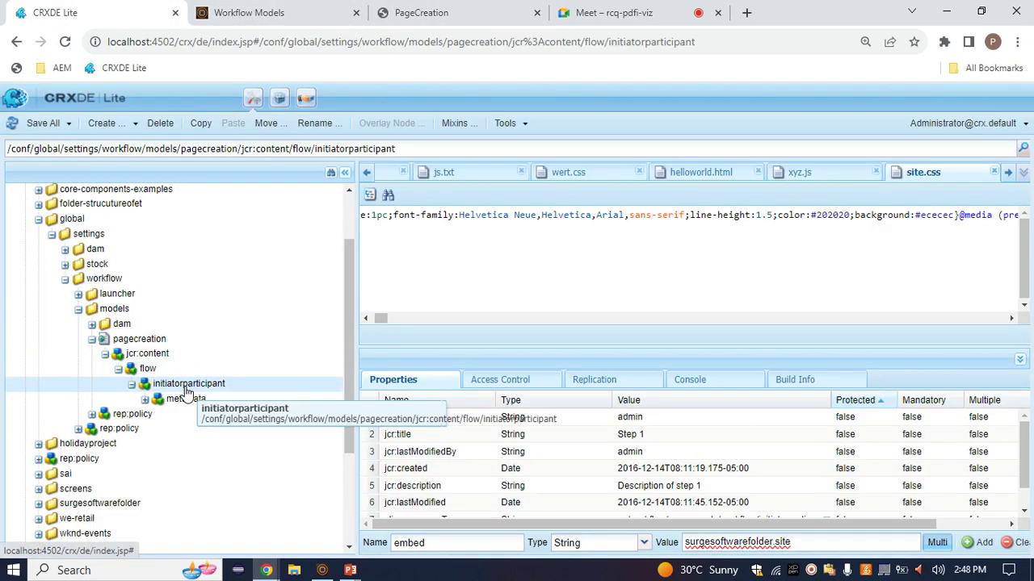
click(168, 374)
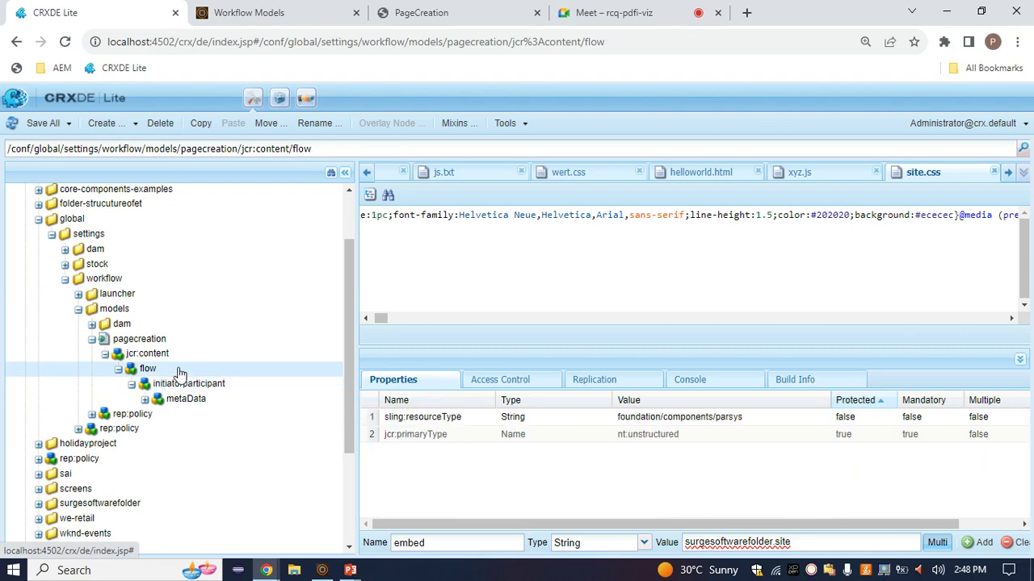
In the PageCreation editor, view the components that can be inserted at the empty placeholder after Step 1, and close the list
click(428, 12)
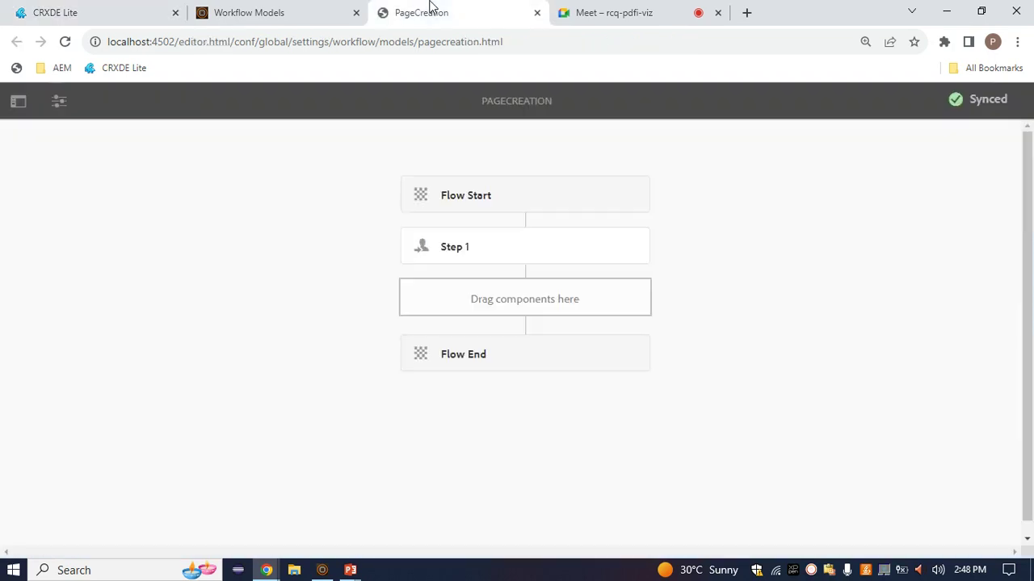
click(444, 296)
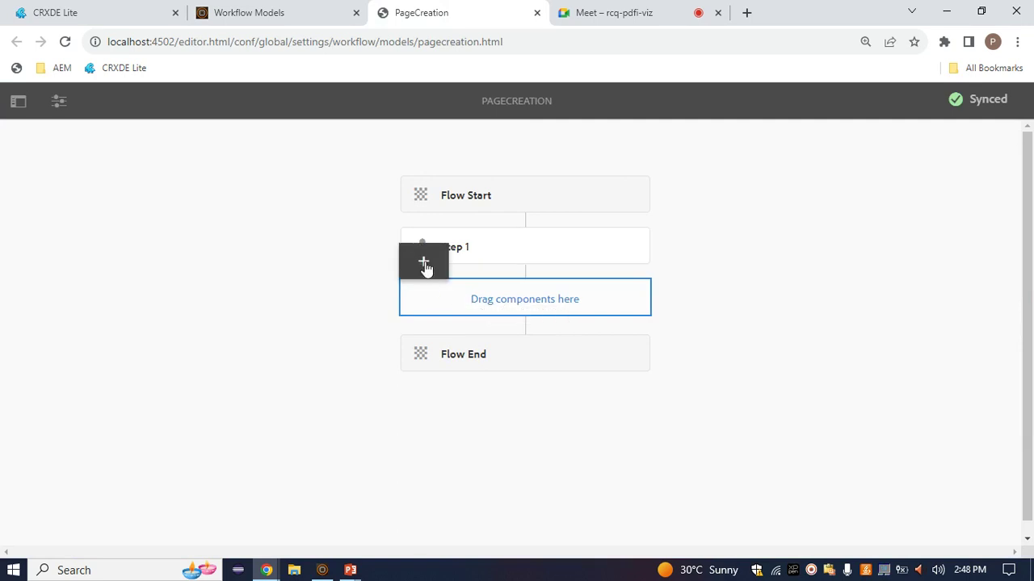
click(424, 264)
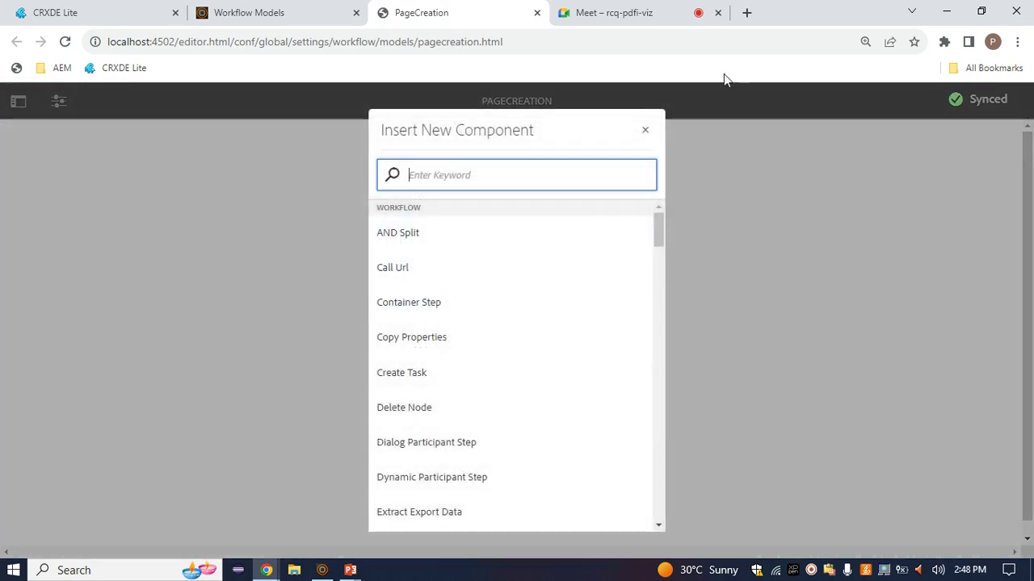
click(650, 132)
Return to CRXDE Lite and examine the initiatorparticipant node's properties, highlighting its jcr:title value
click(153, 11)
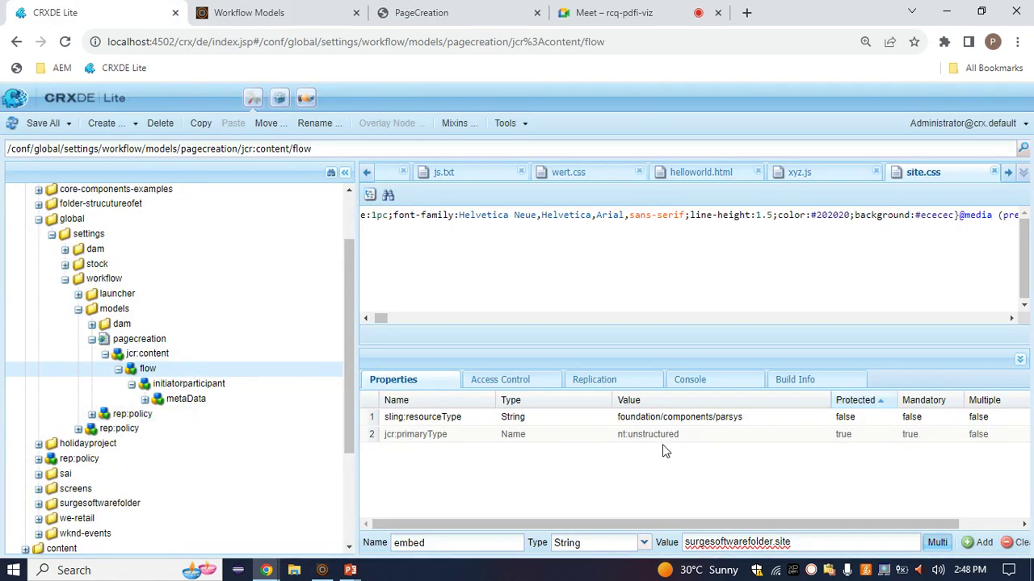
click(196, 386)
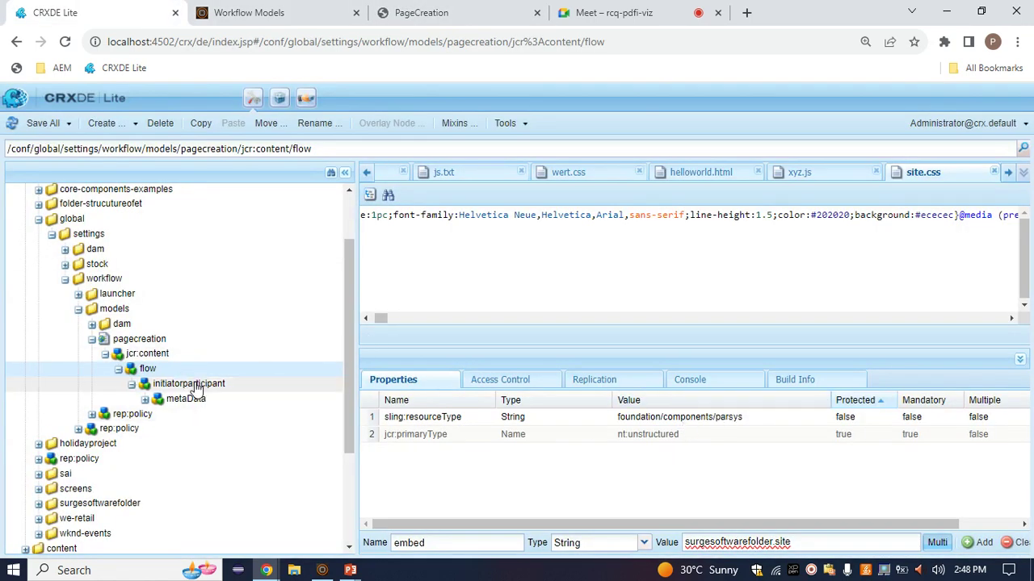
scroll(576, 490, down, 2)
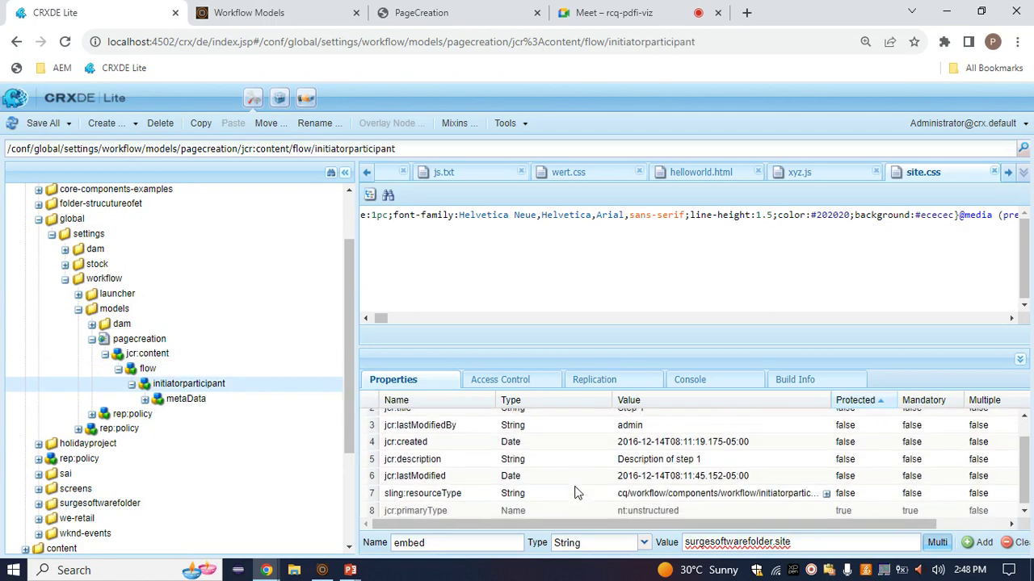
scroll(577, 490, up, 2)
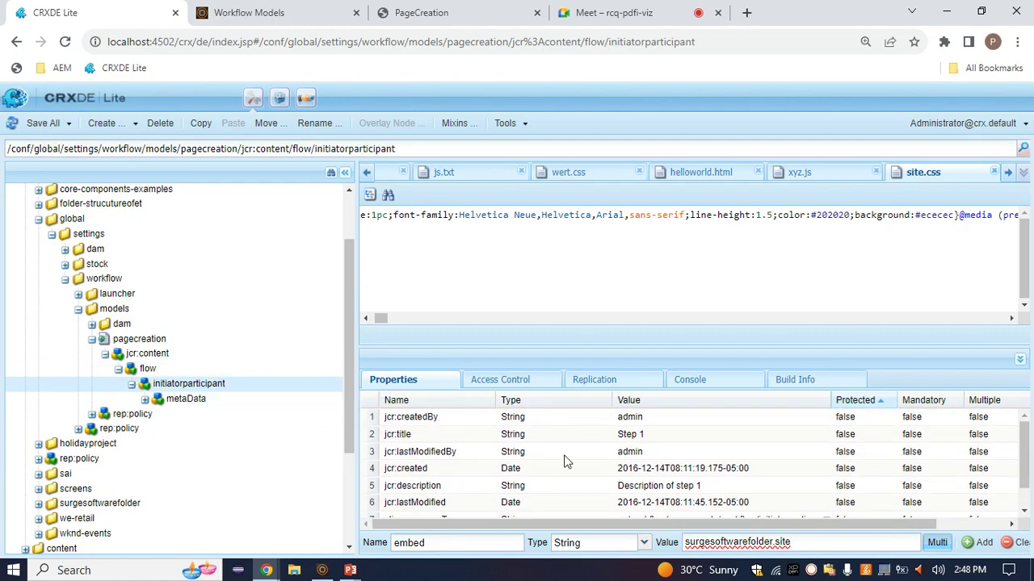
click(651, 435)
click(645, 436)
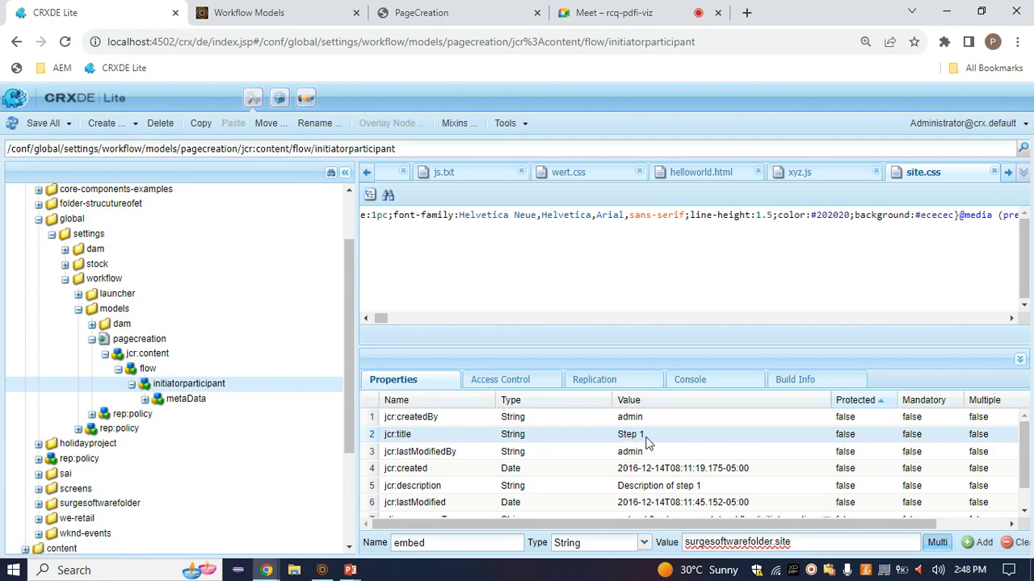
scroll(574, 477, down, 2)
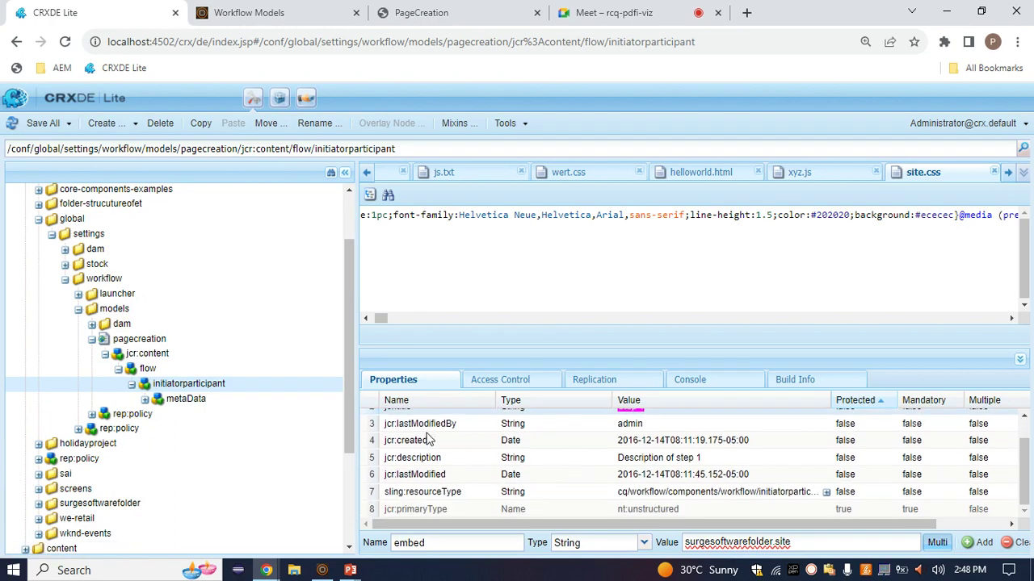
View the metaData properties under initiatorparticipant, compare them with Step 1 in the PageCreation editor, and reselect initiatorparticipant in CRXDE Lite
click(187, 399)
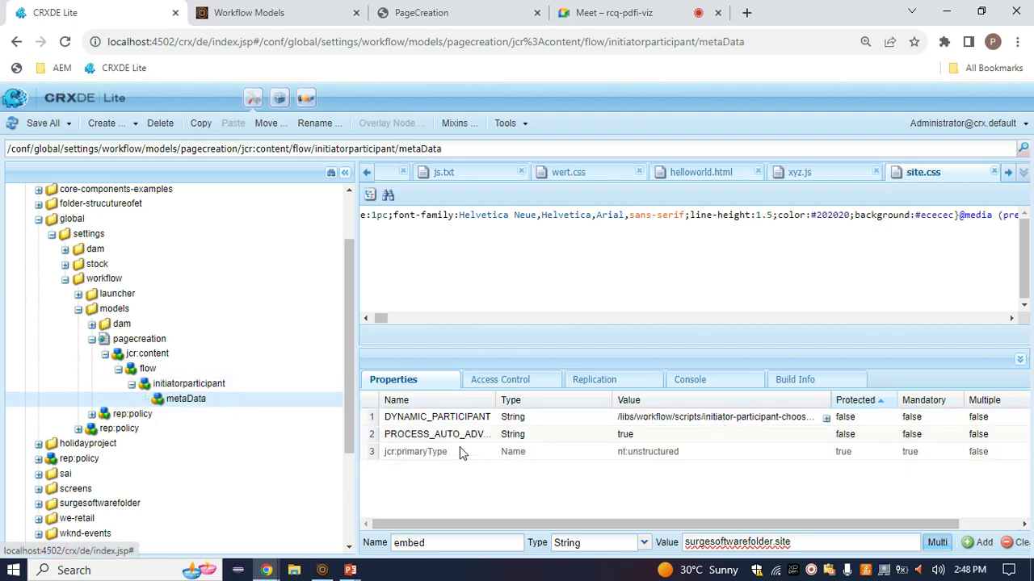
click(513, 12)
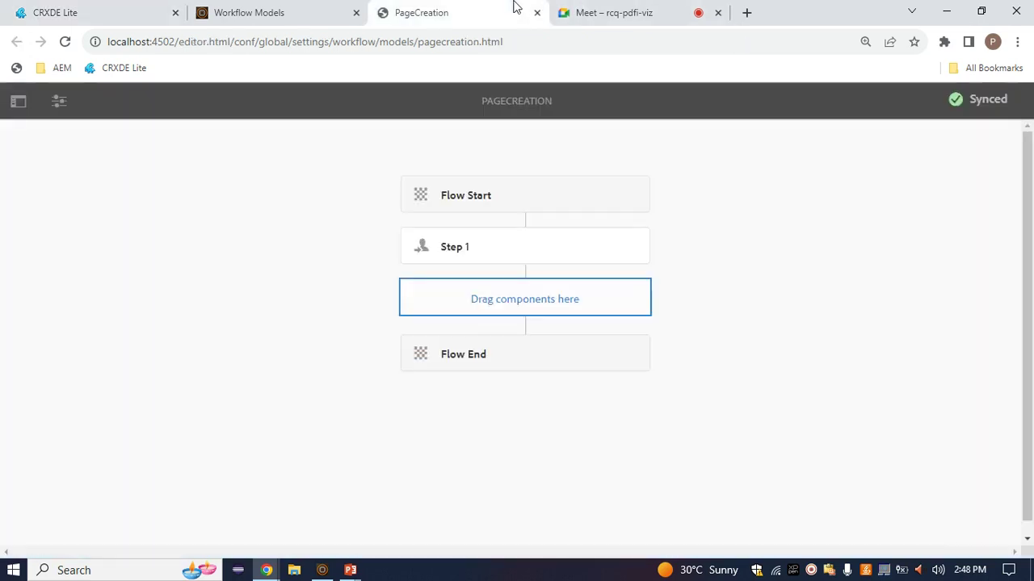
click(508, 258)
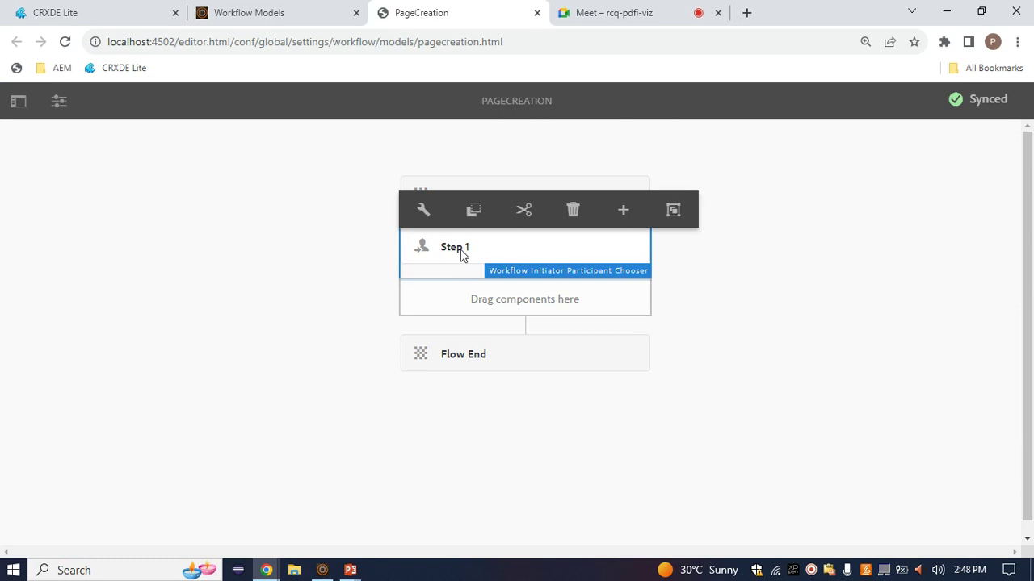
click(77, 7)
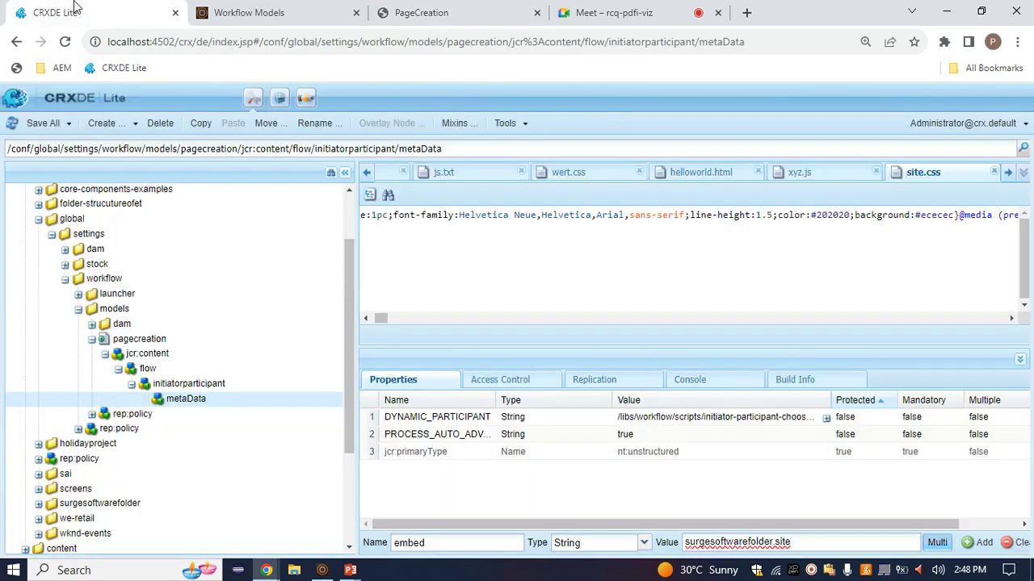
click(176, 386)
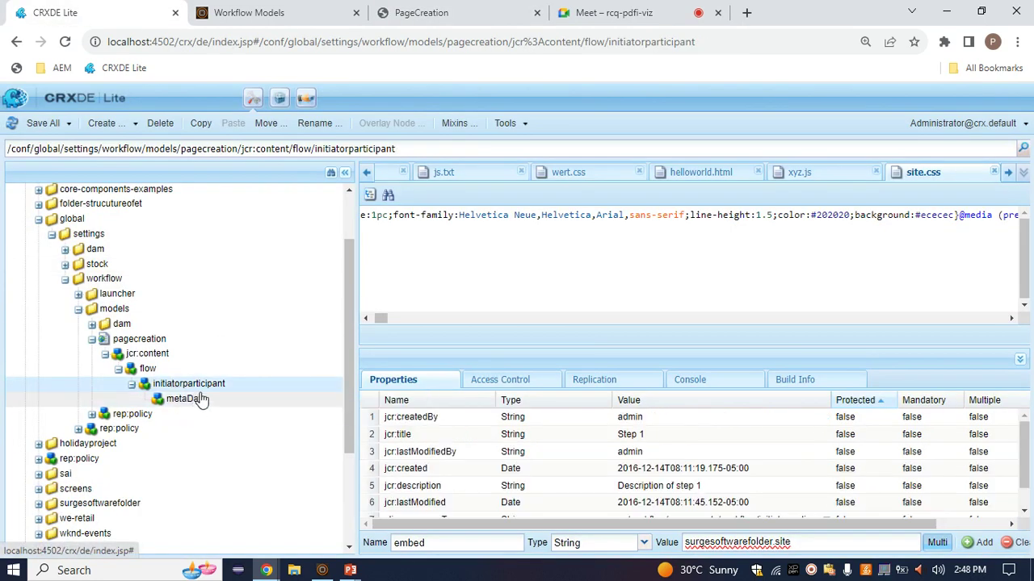
Switch to the PageCreation editor and delete Step 1 from the workflow, confirming the deletion
click(397, 10)
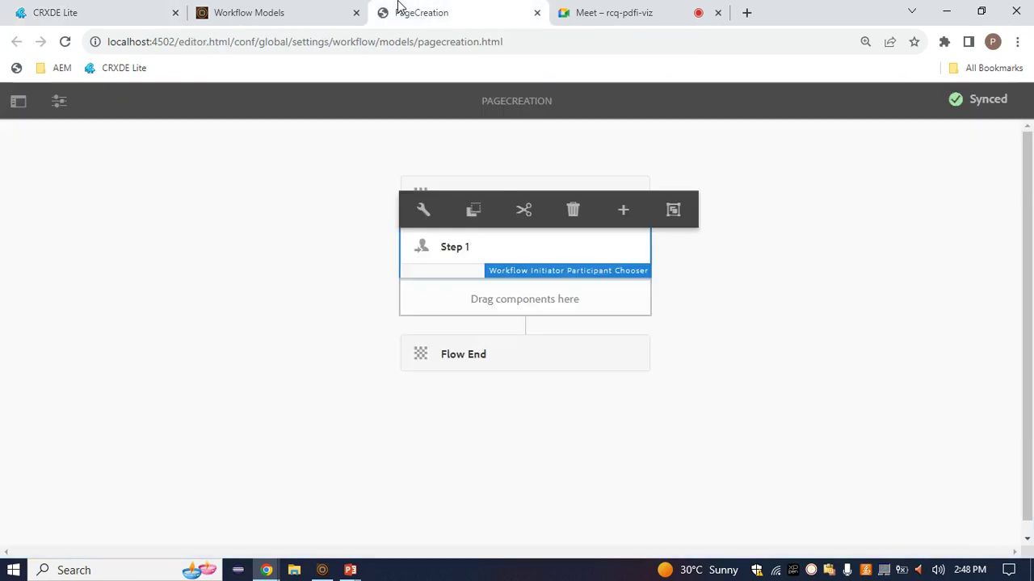
click(572, 212)
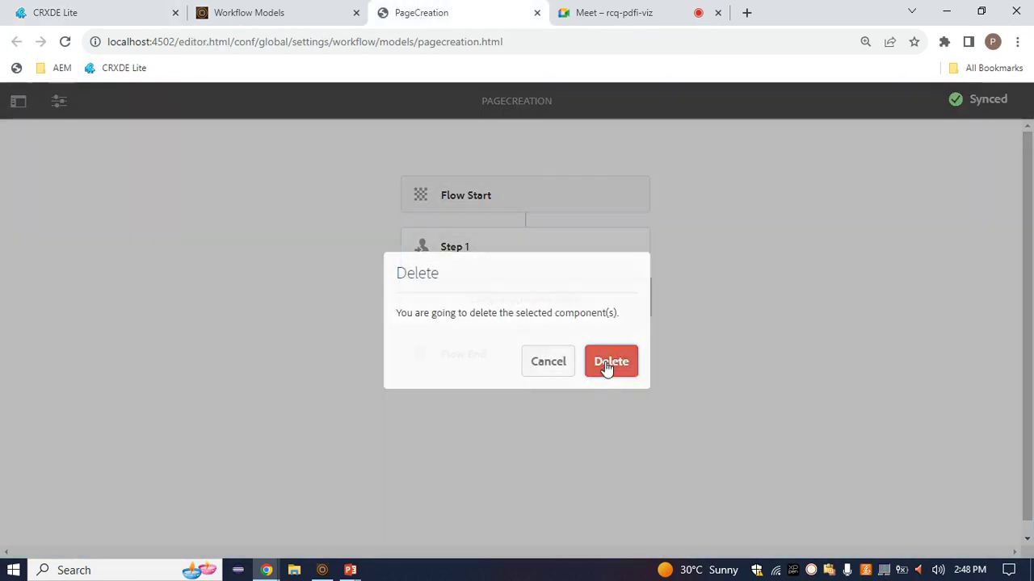
click(607, 366)
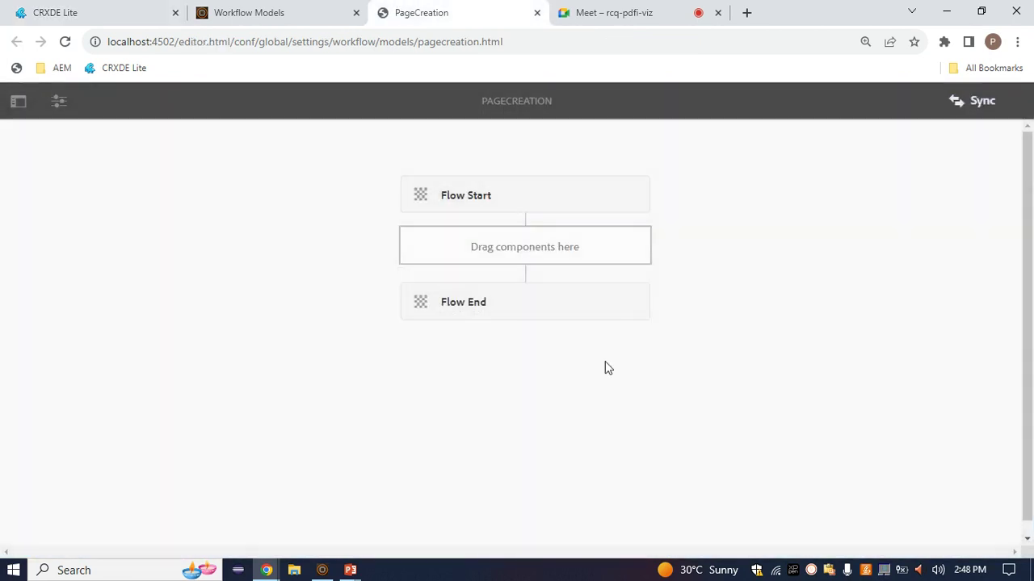
Refresh the initiatorparticipant node in CRXDE Lite, and check it and its parent flow node
click(127, 10)
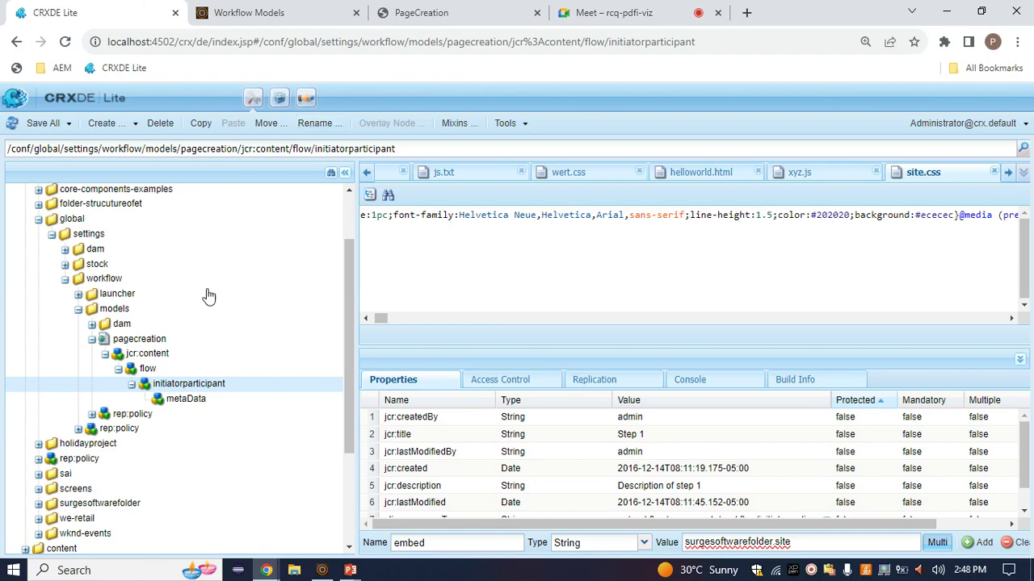
right_click(187, 387)
click(187, 408)
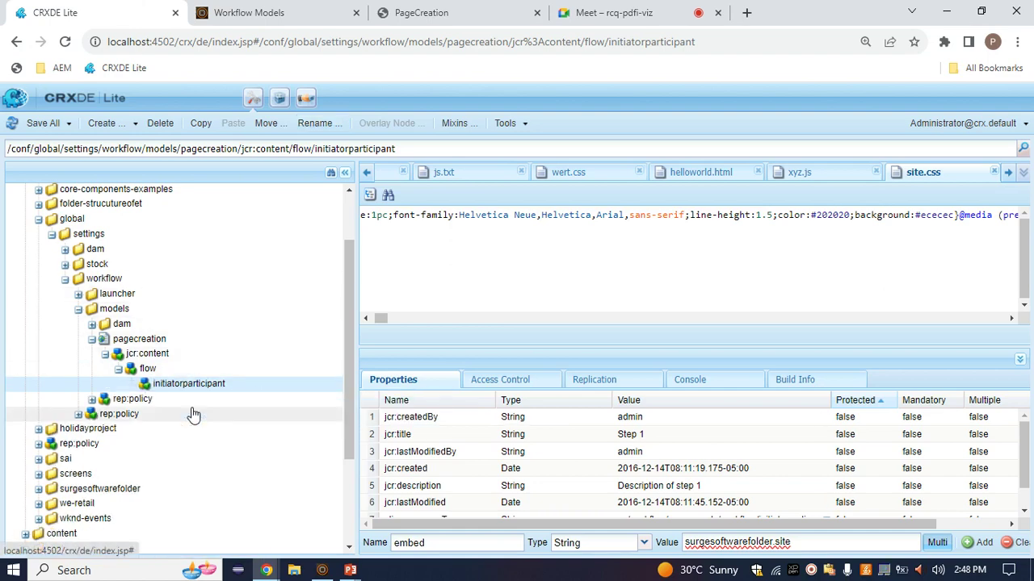
click(170, 374)
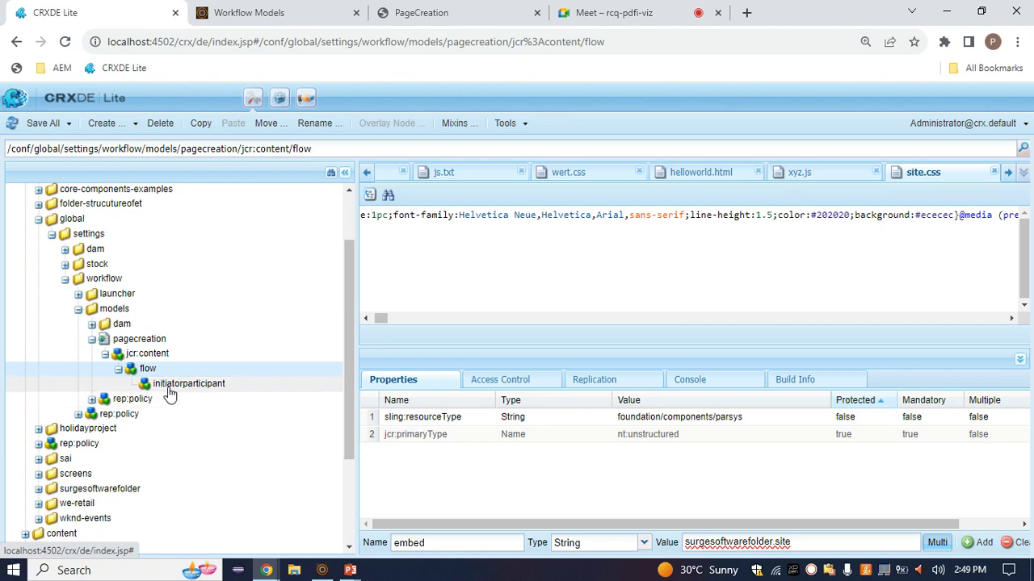
click(166, 391)
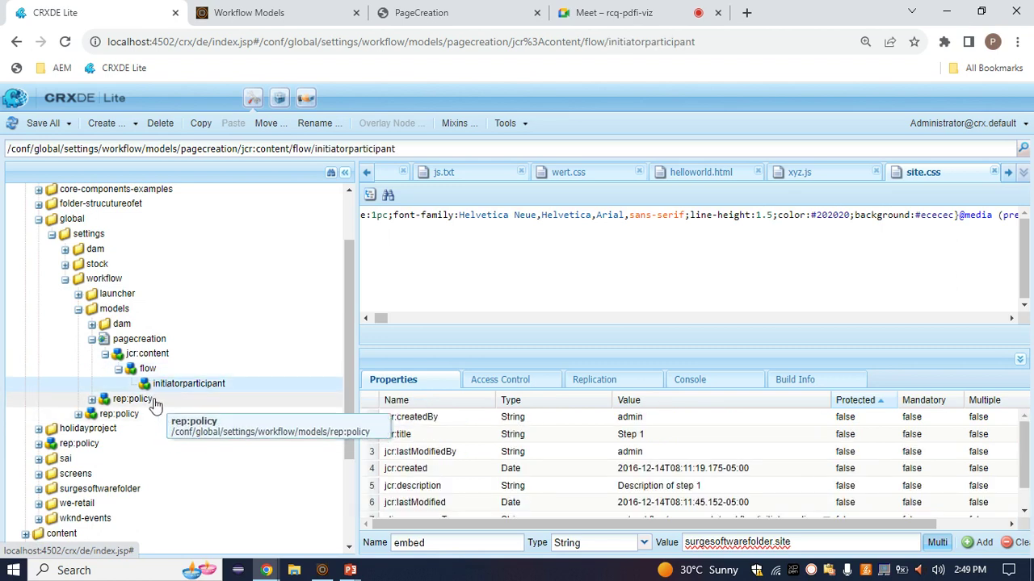
Expand the root-level folder directly below tmp in the repository tree and locate its workflow subfolder
scroll(156, 405, down, 1)
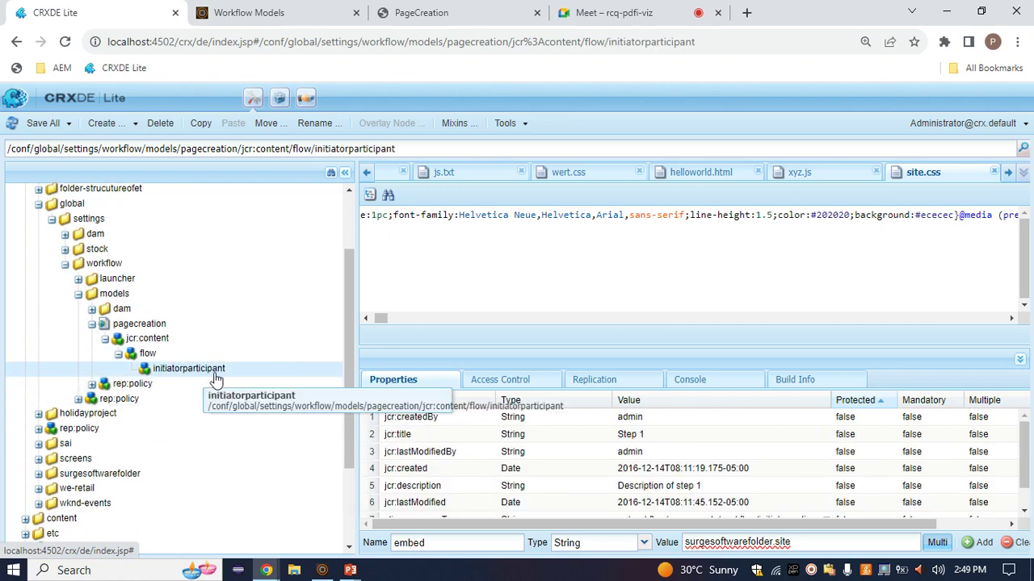
scroll(208, 376, down, 1)
scroll(194, 359, up, 2)
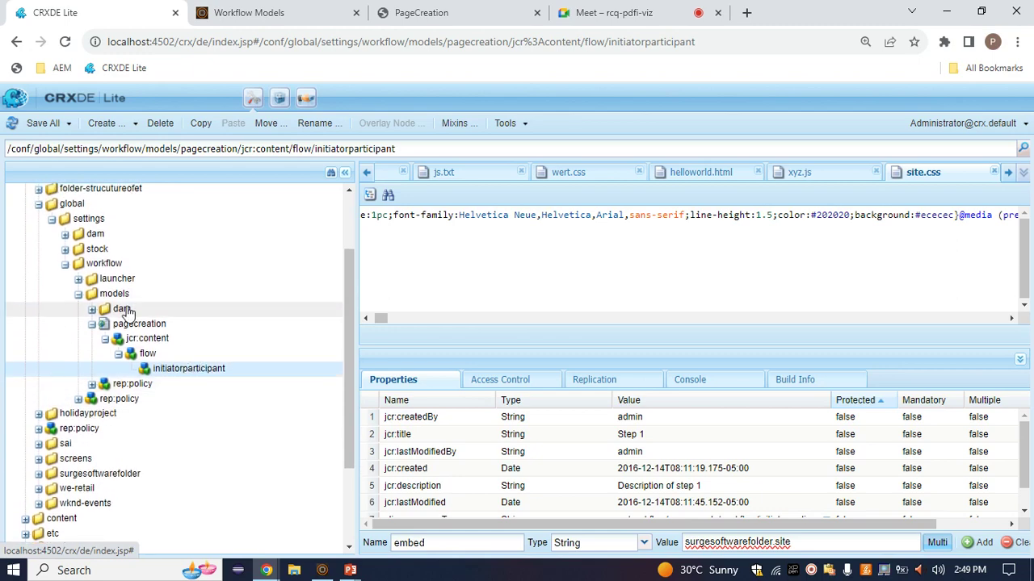
scroll(132, 316, up, 3)
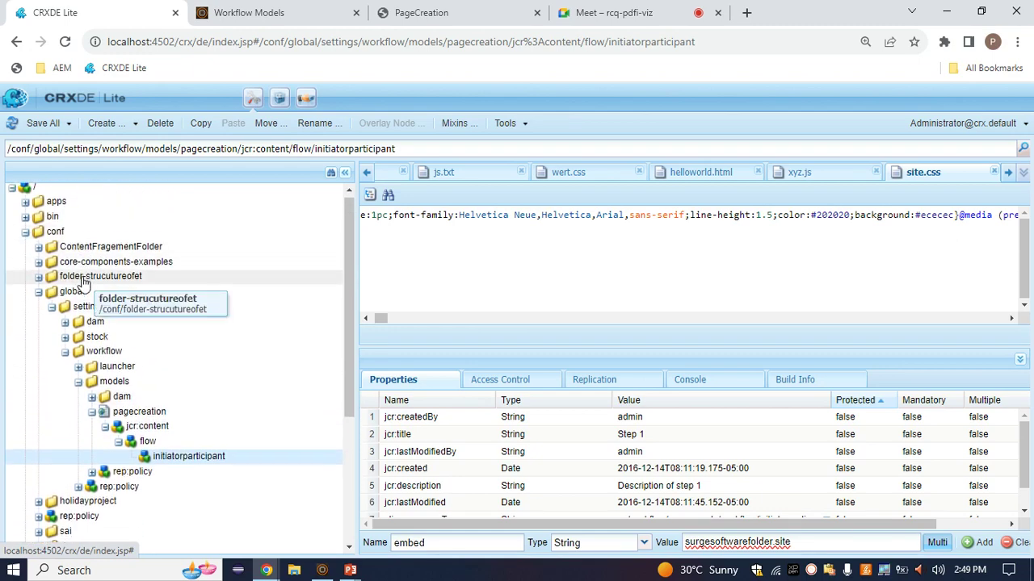
scroll(81, 286, down, 1)
scroll(89, 299, down, 5)
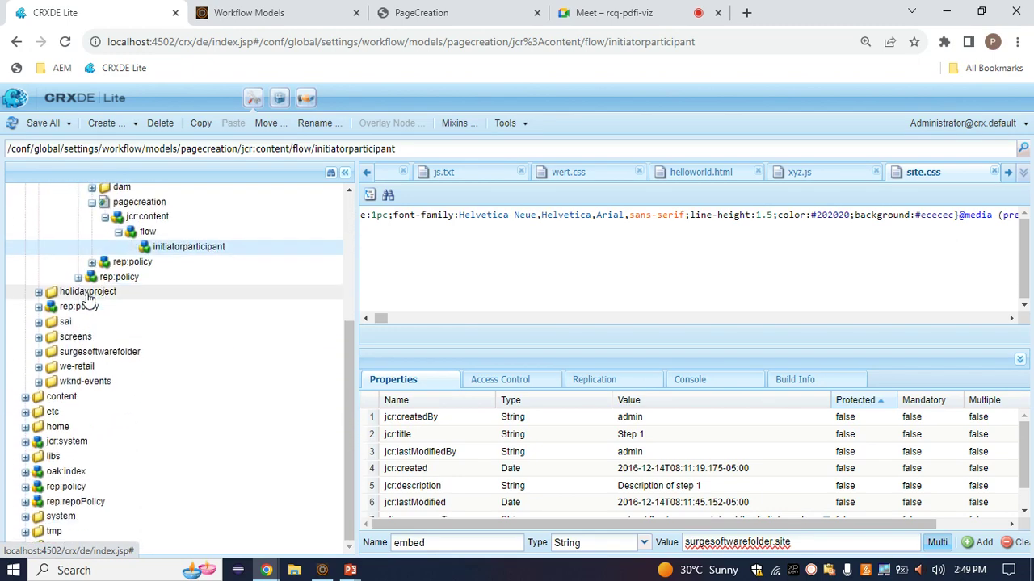
click(25, 547)
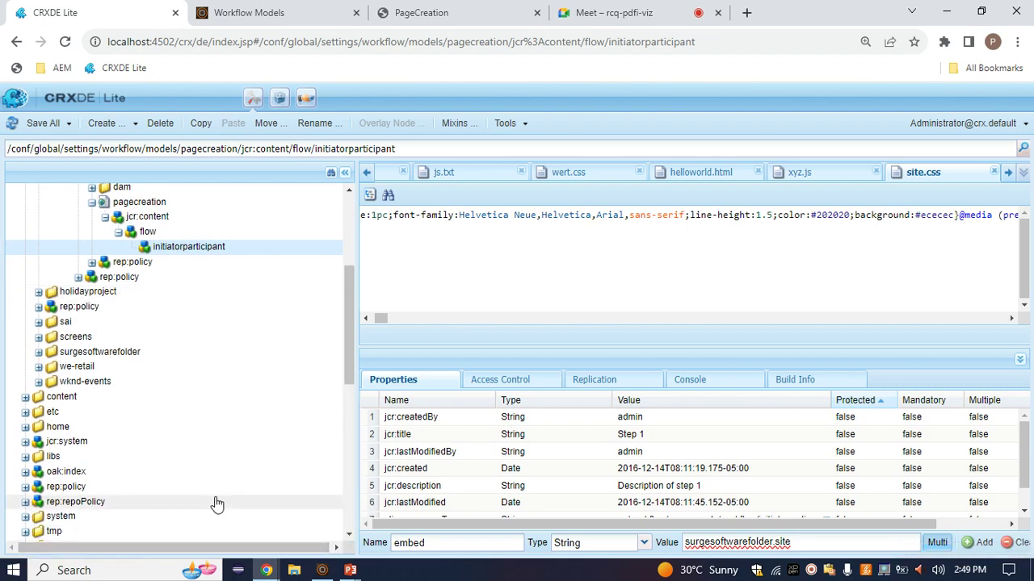
scroll(202, 496, down, 10)
scroll(63, 436, down, 1)
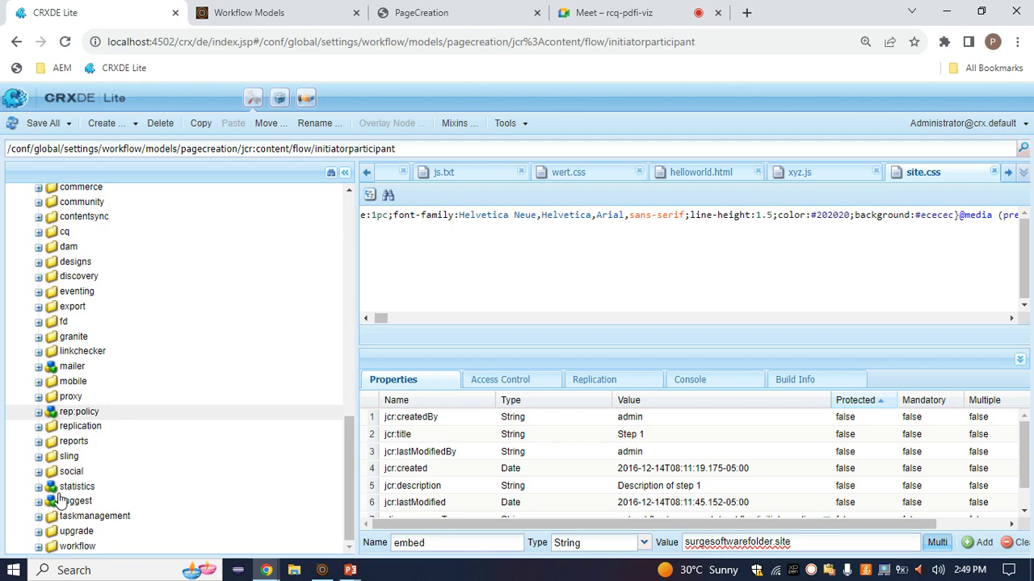
Expand the workflow folder in the repository tree and locate pagecreation under its models folder
click(38, 546)
scroll(247, 529, down, 2)
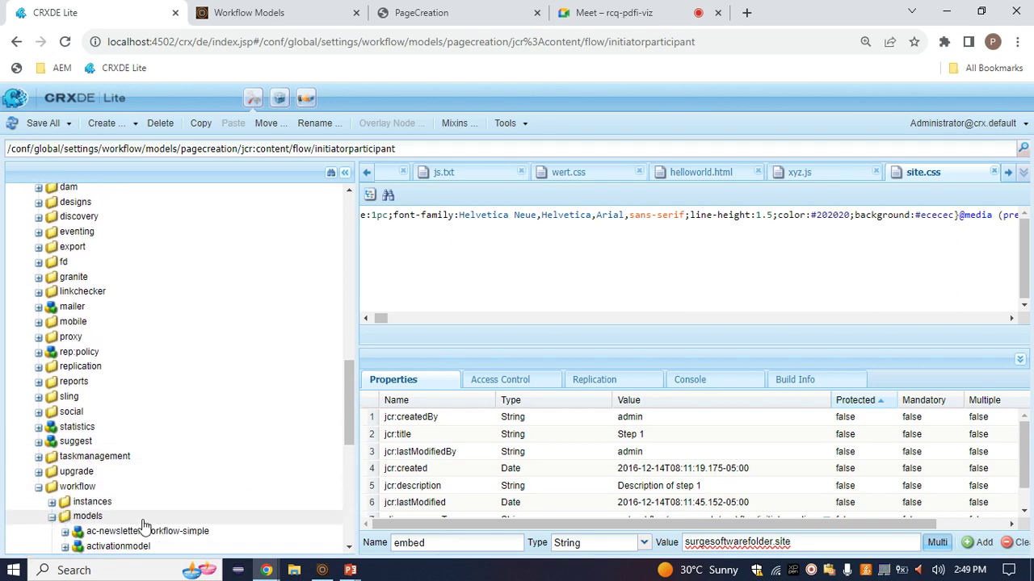
scroll(138, 521, down, 6)
scroll(132, 490, down, 2)
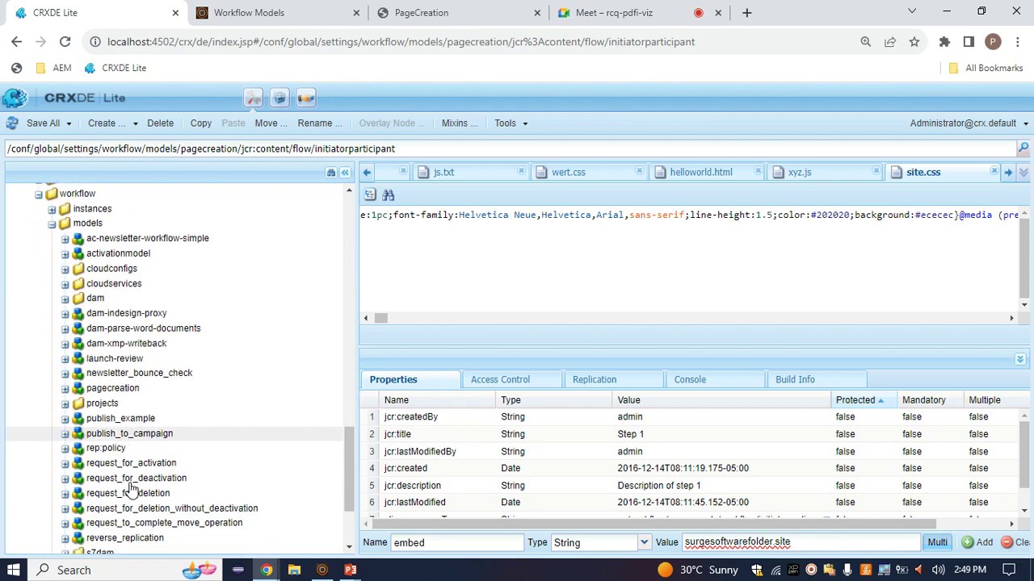
Expand and refresh the pagecreation node under workflow/models, and open its nodes child
double_click(111, 389)
right_click(111, 391)
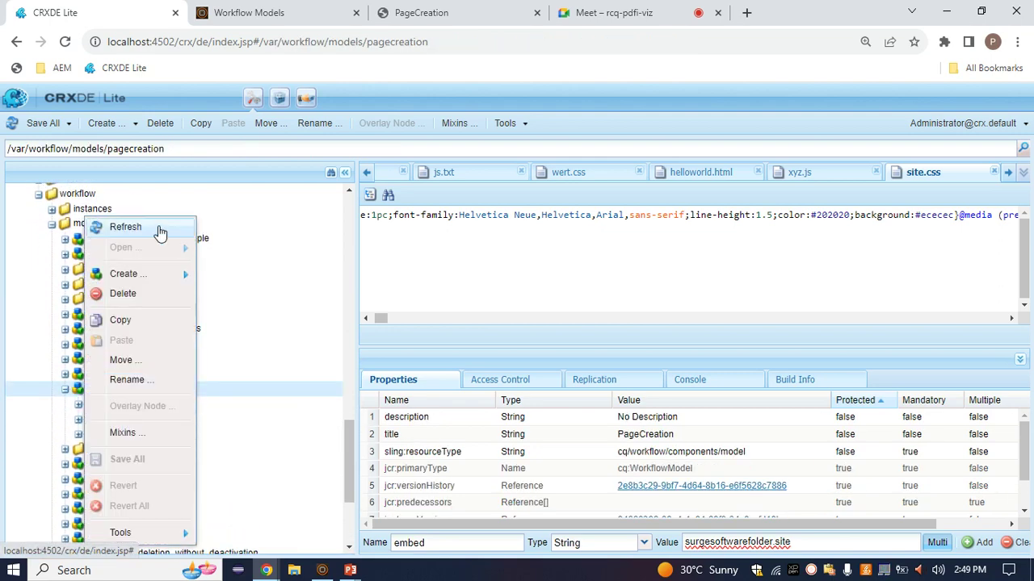
click(159, 230)
double_click(134, 421)
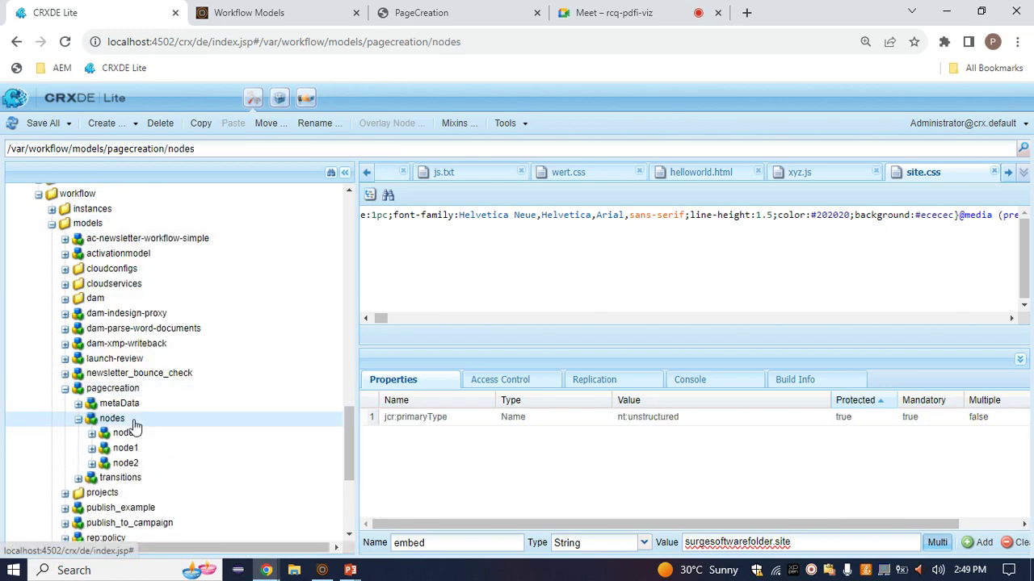
scroll(144, 449, down, 1)
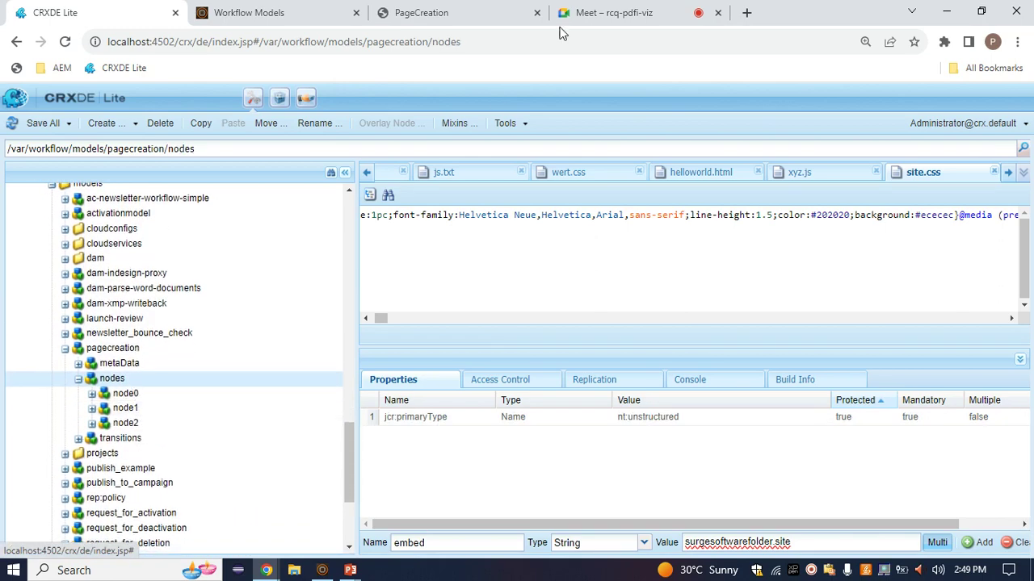
Compare the type and title properties of node0, node2 and node1 with the flow shown in the PageCreation editor
click(480, 9)
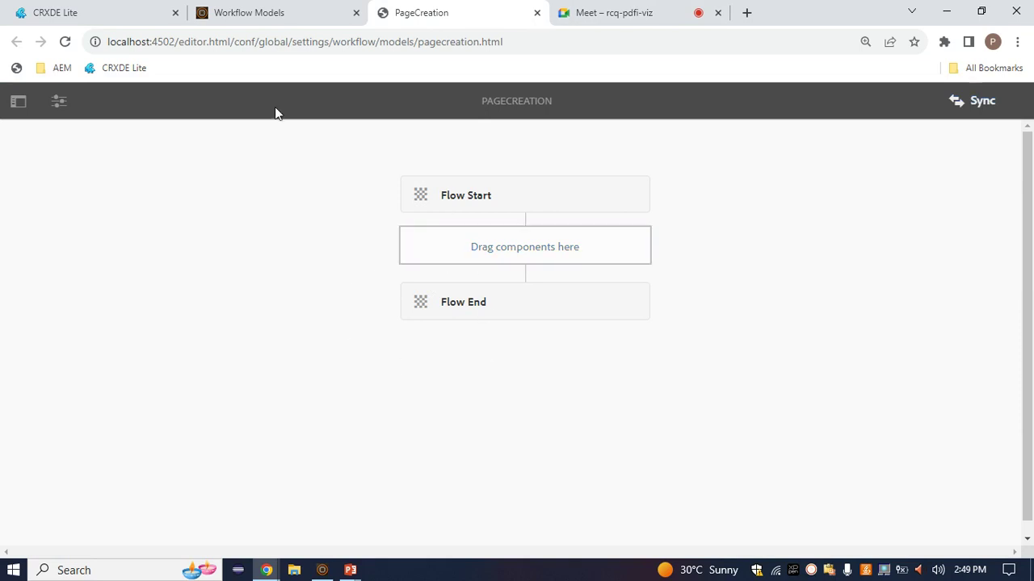
click(78, 10)
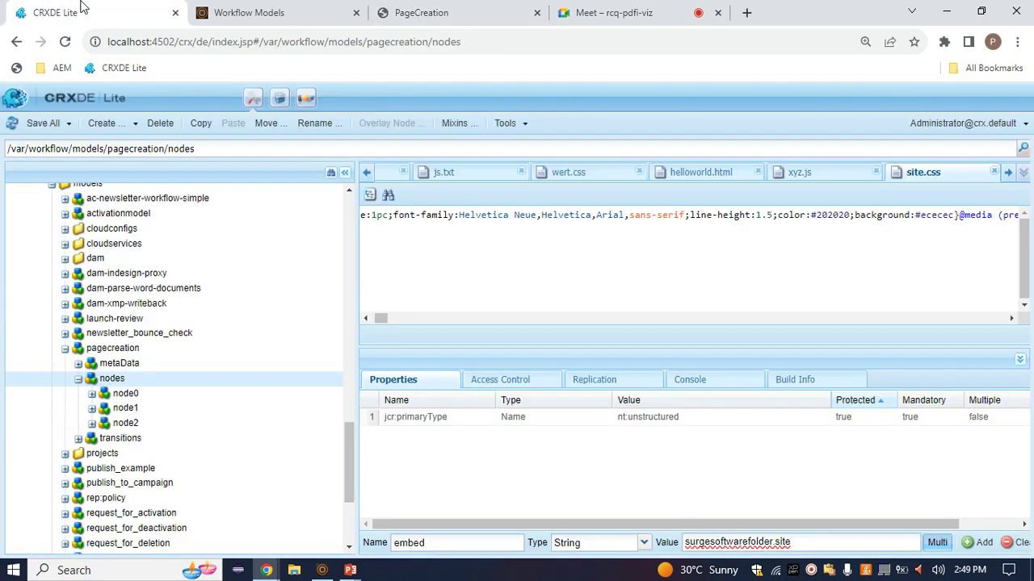
click(182, 393)
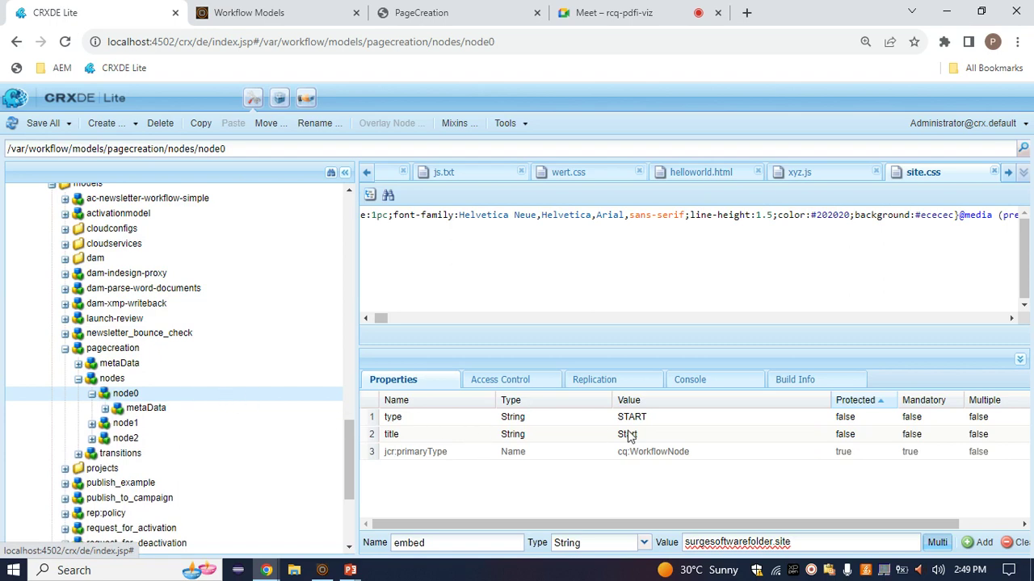
click(403, 10)
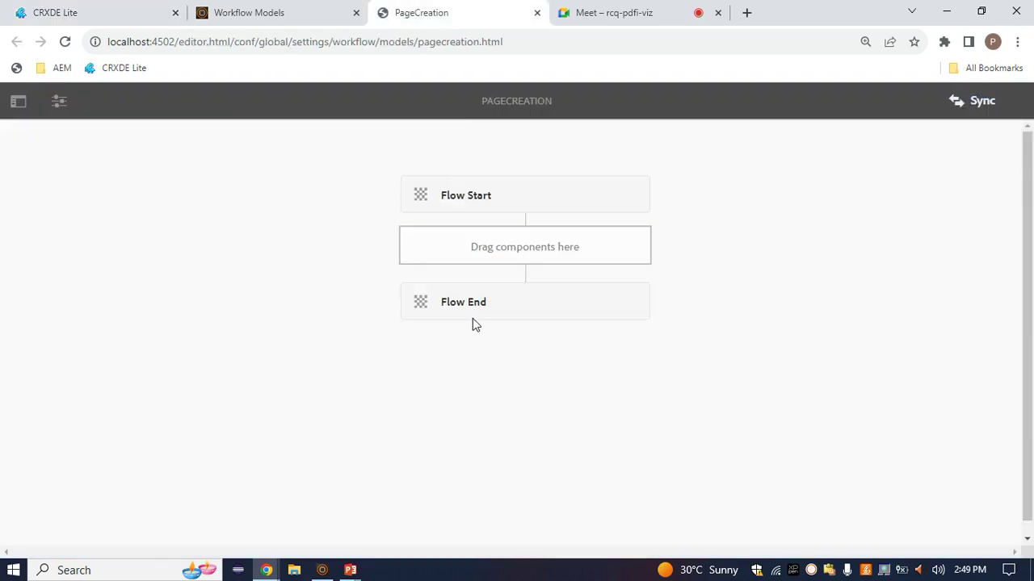
click(121, 12)
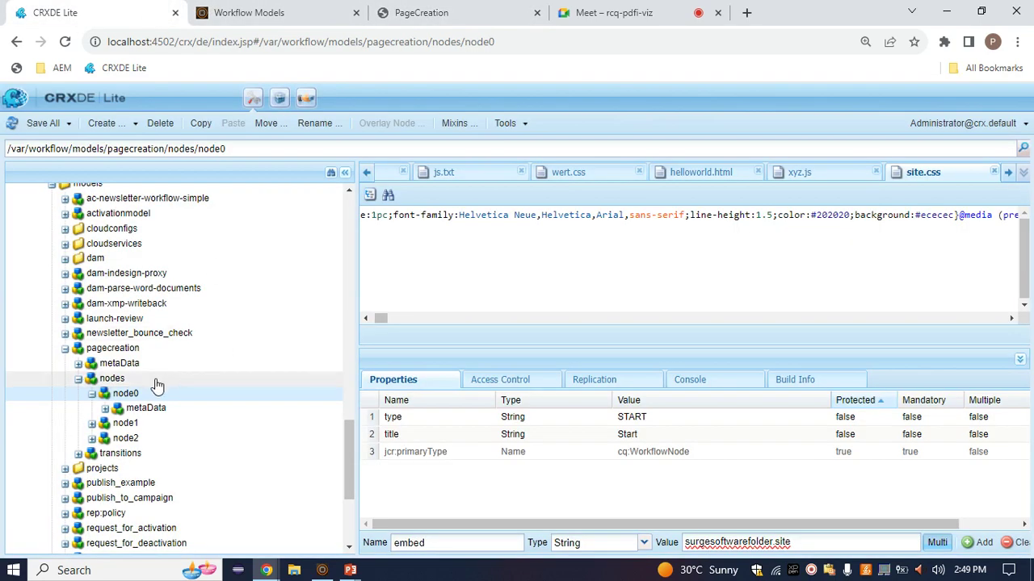
click(137, 438)
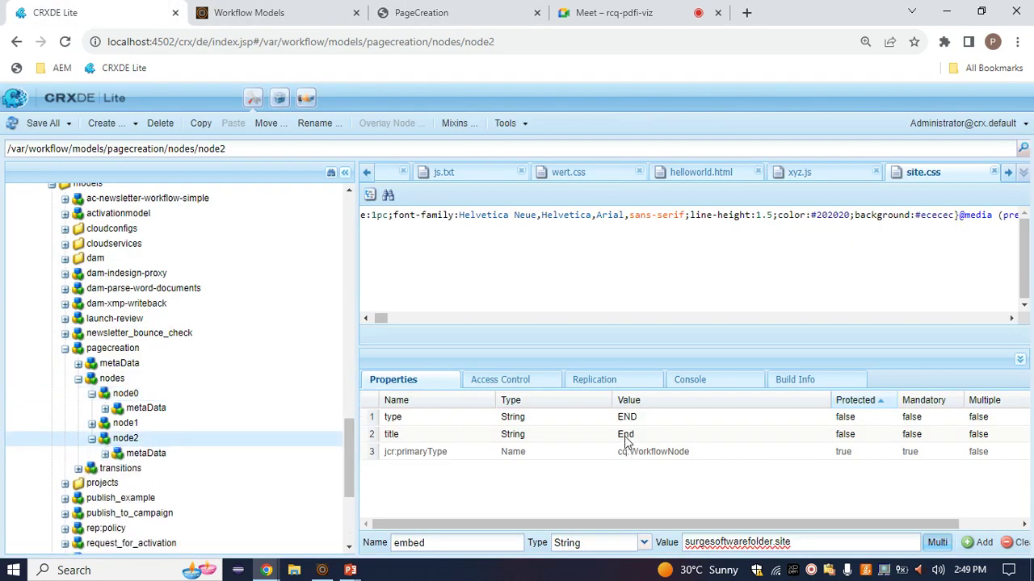
click(202, 426)
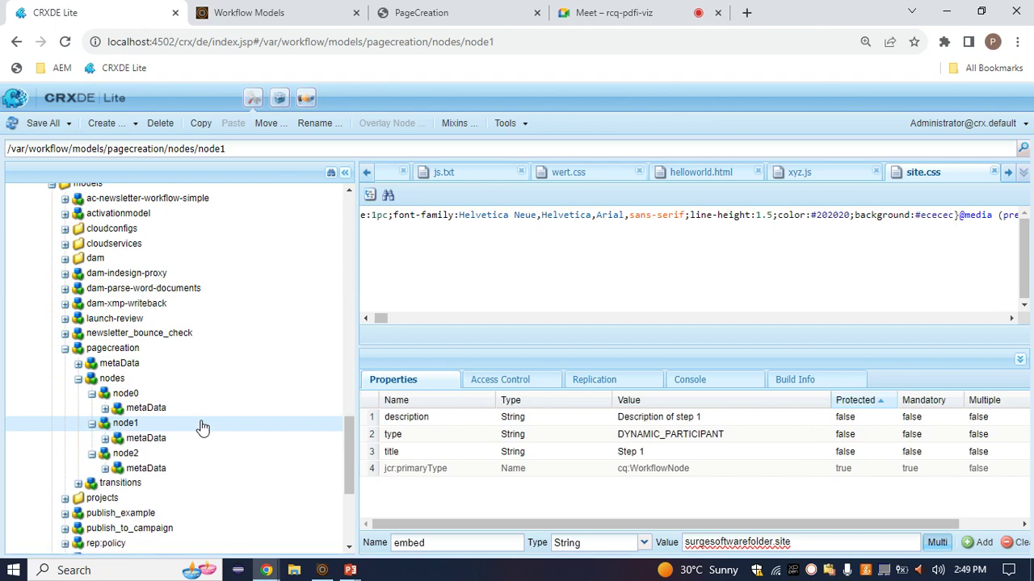
Switch to the PageCreation editor and sync the workflow model to its runtime version
click(443, 10)
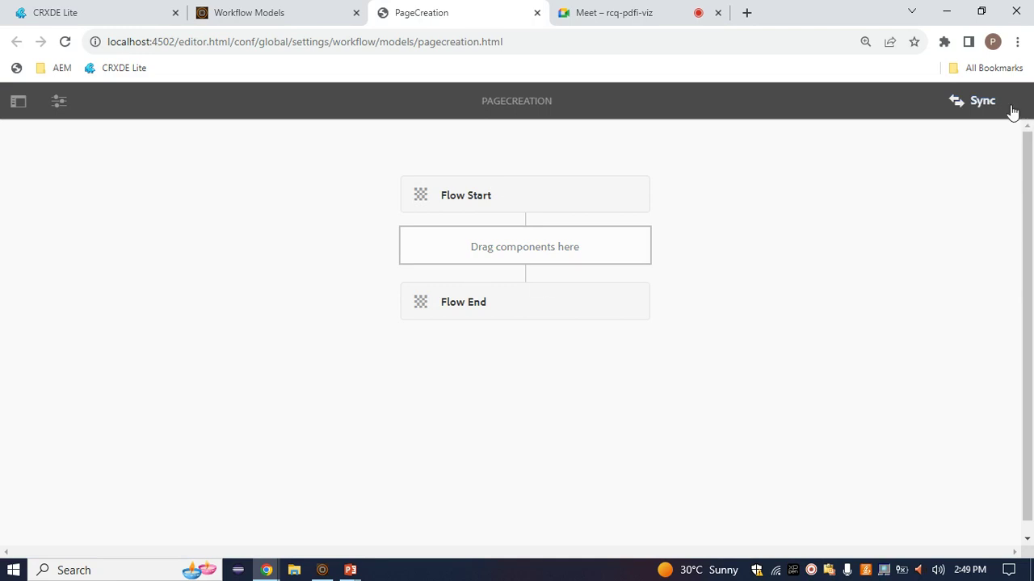
click(977, 103)
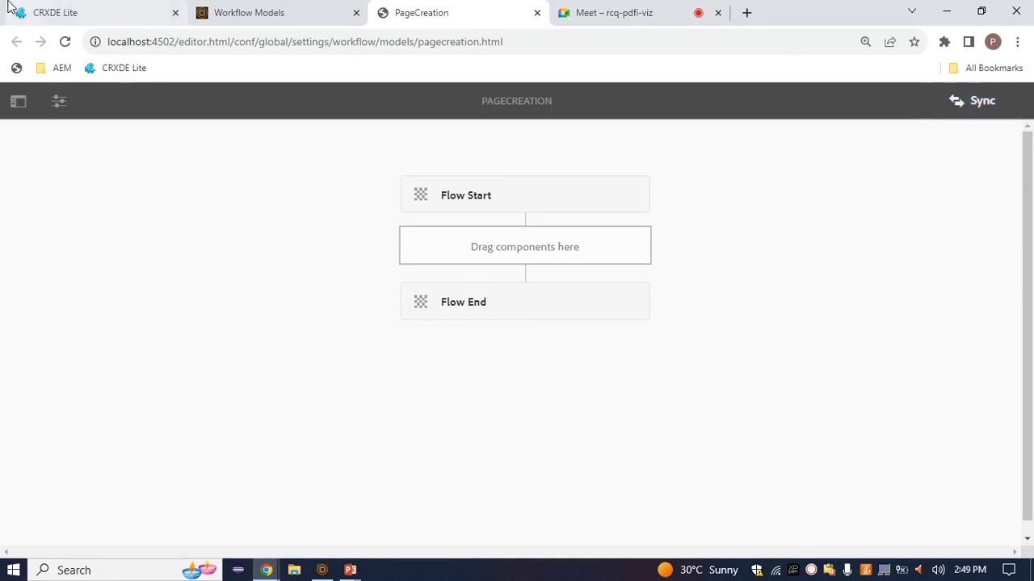
click(72, 12)
scroll(228, 505, down, 1)
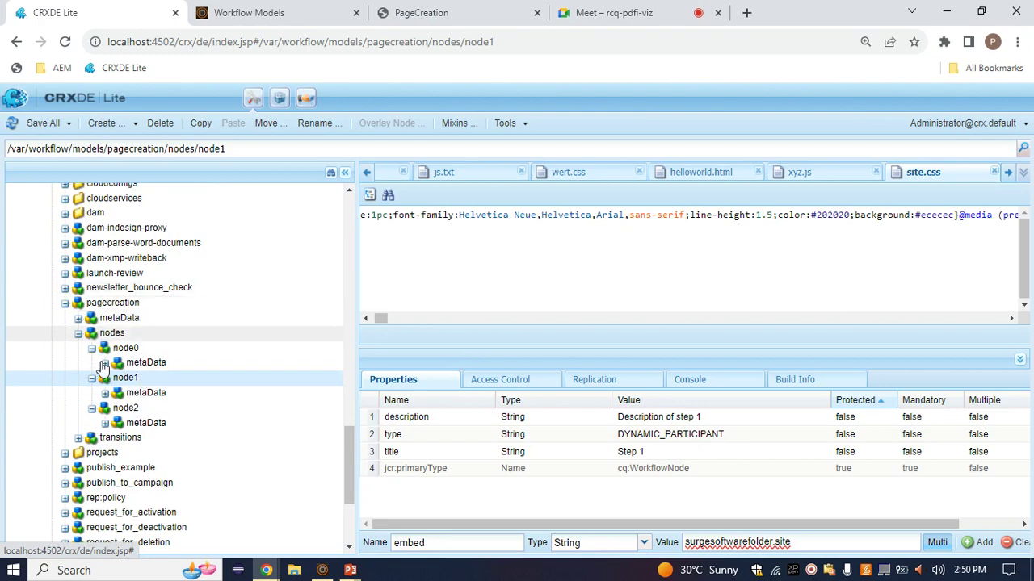
click(457, 6)
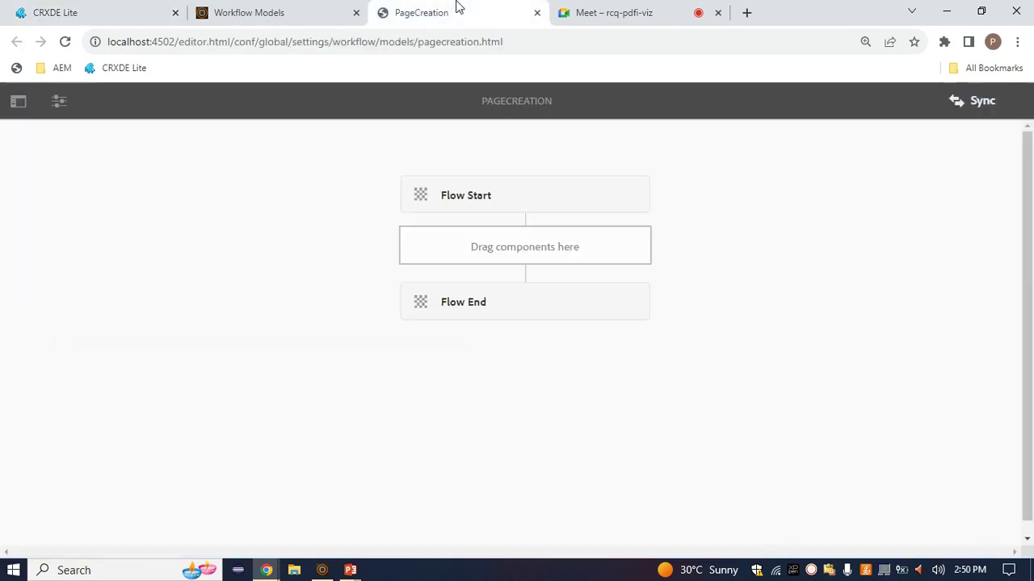
click(966, 100)
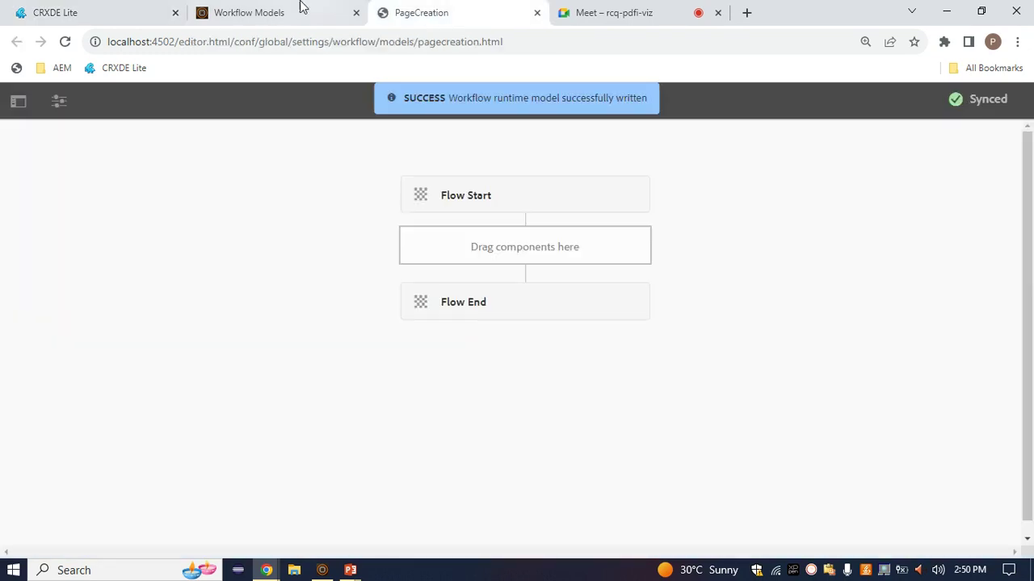
Switch to CRXDE Lite and refresh the nodes entry under the runtime pagecreation model
click(138, 7)
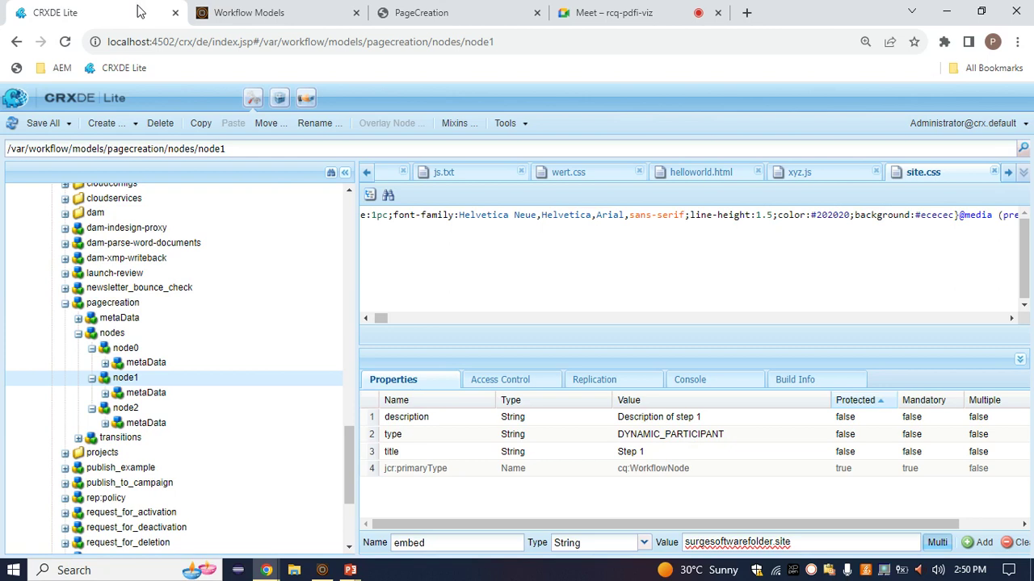
right_click(136, 334)
click(139, 357)
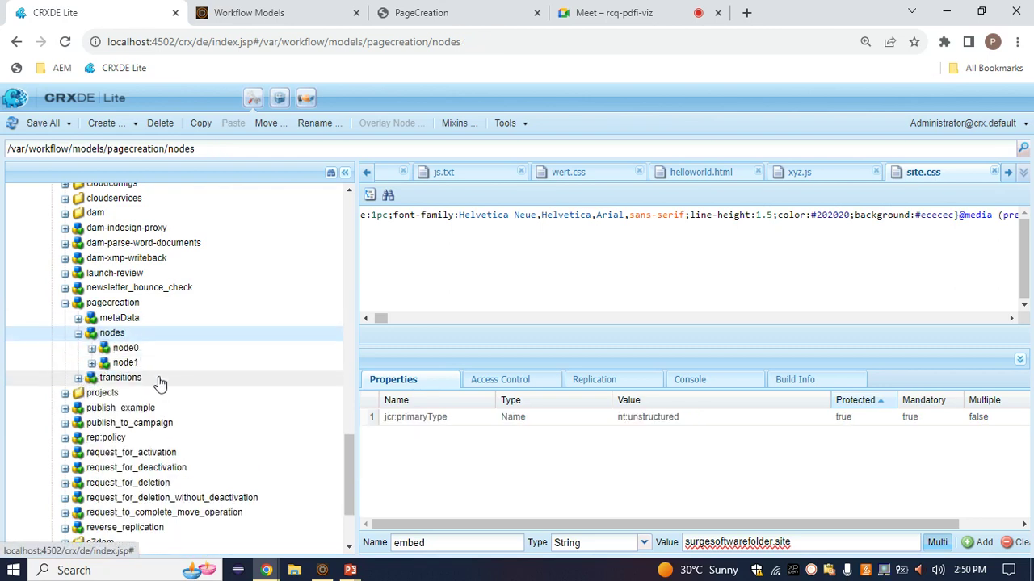
Expand node0 and node1, check the properties of node0 and its metaData, and collapse the pagecreation node
double_click(133, 352)
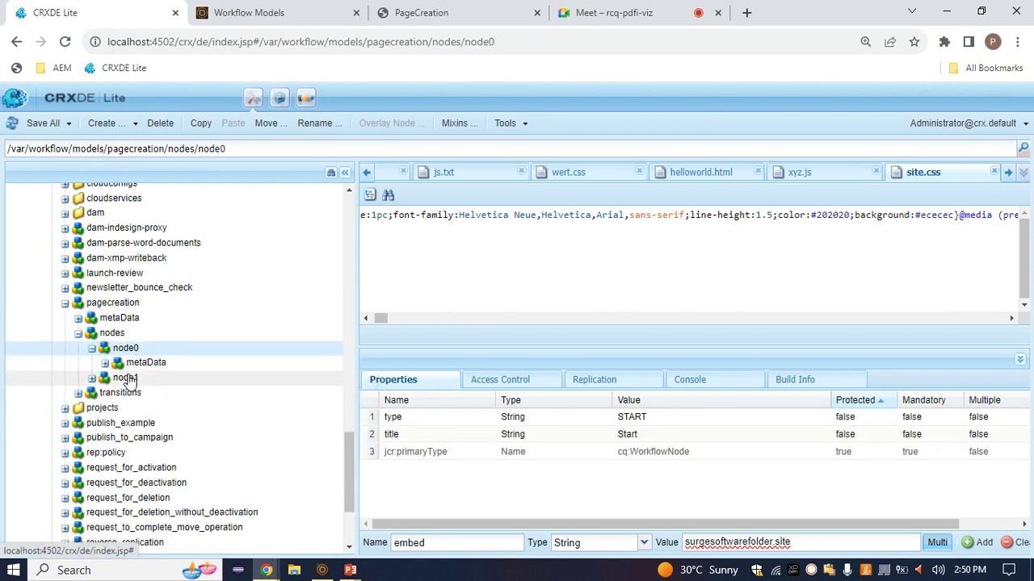
double_click(128, 380)
click(139, 363)
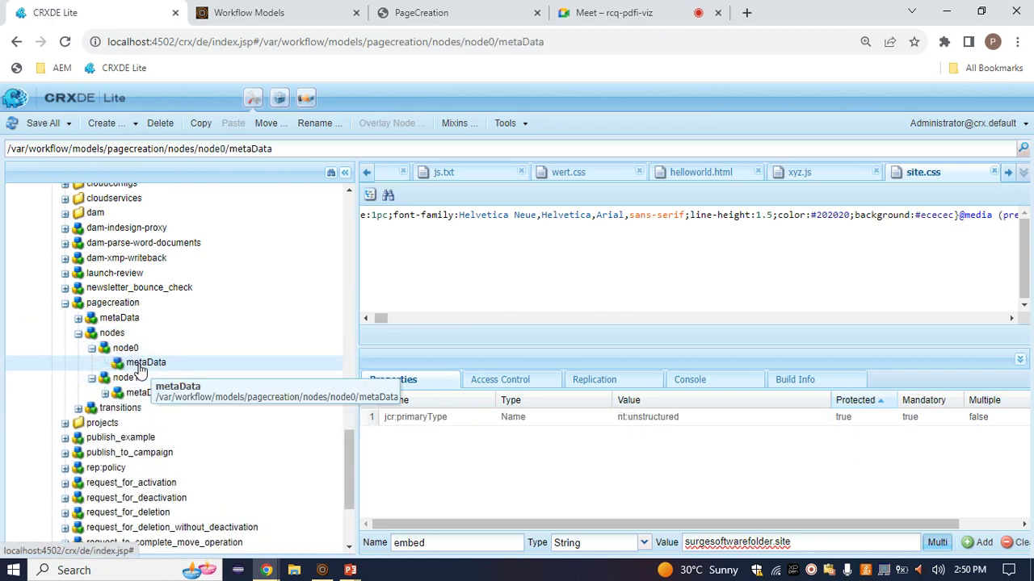
click(126, 350)
click(137, 362)
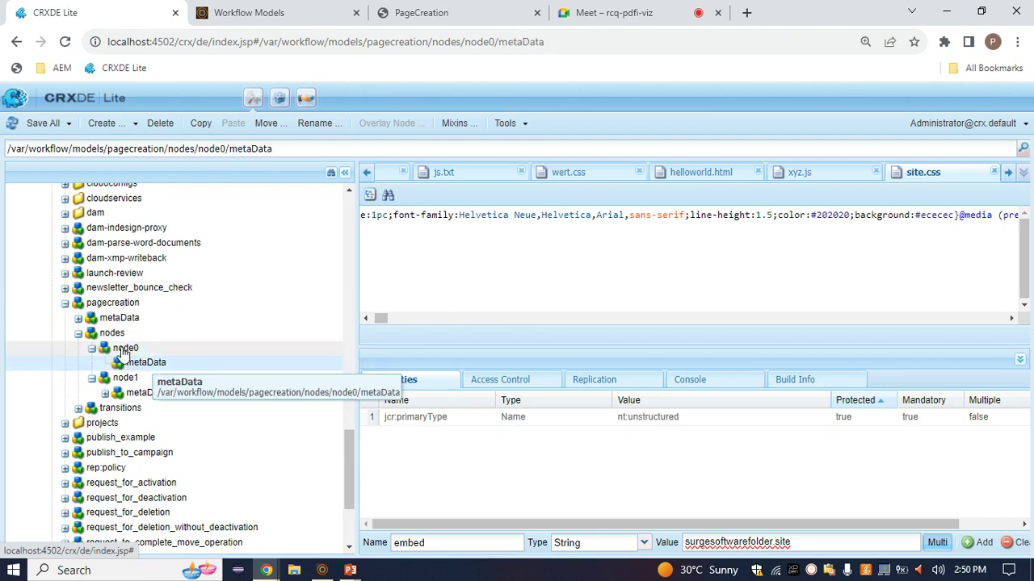
click(121, 350)
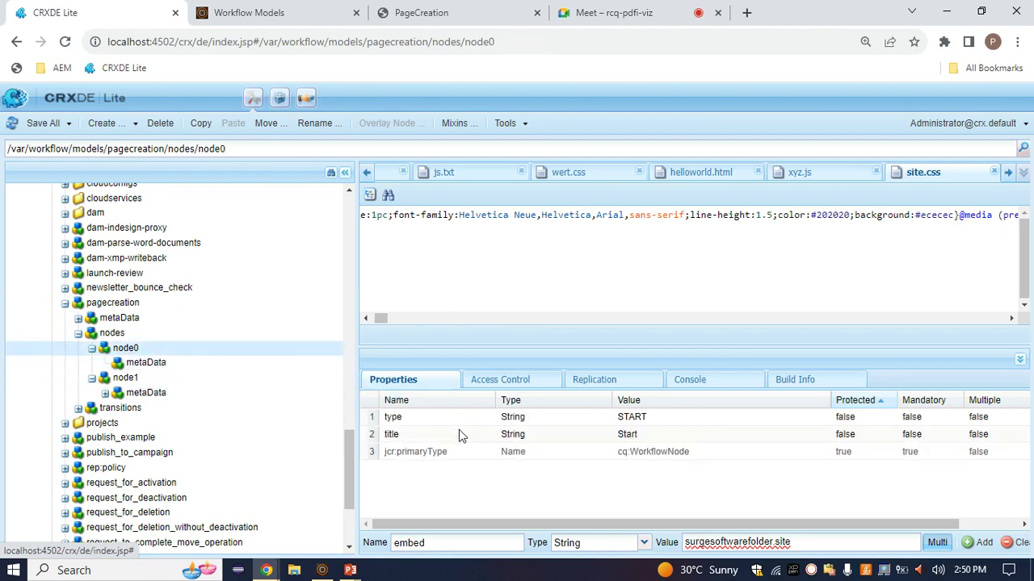
click(65, 303)
In the PageCreation editor, search the workflow components for "version" and insert a Create Version step between Flow Start and Flow End
click(448, 12)
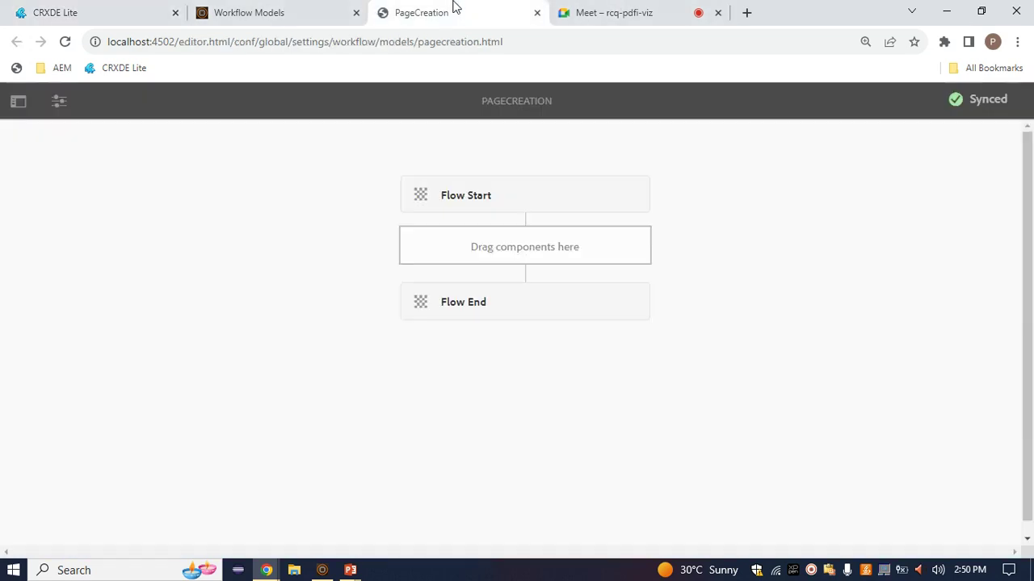
click(459, 253)
click(428, 221)
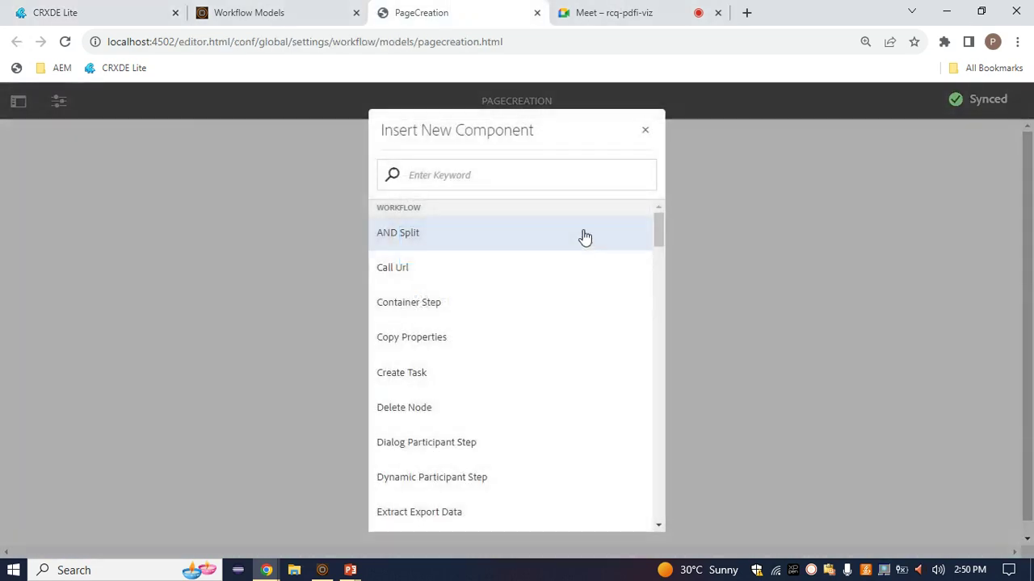
click(541, 182)
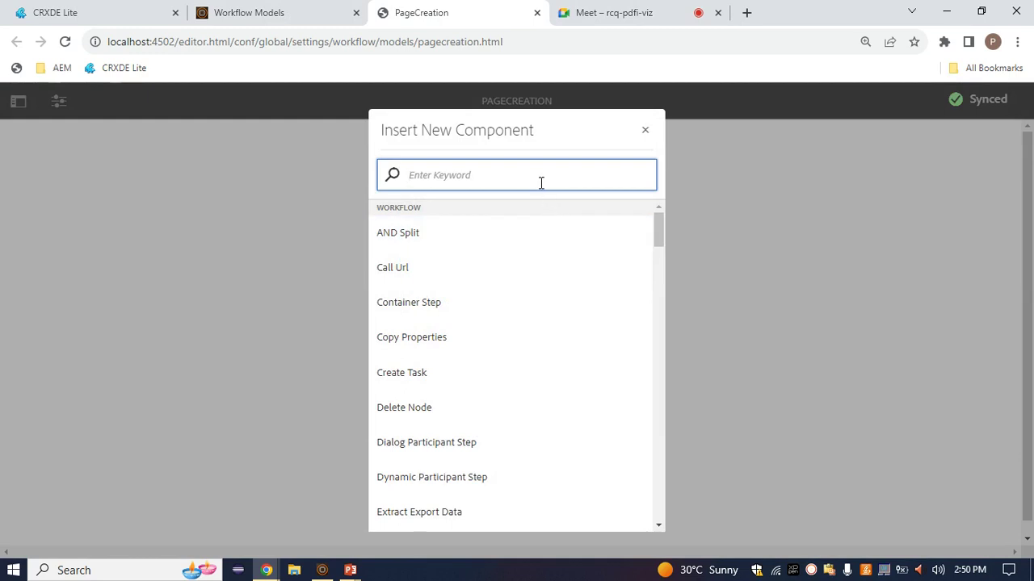
text(page)
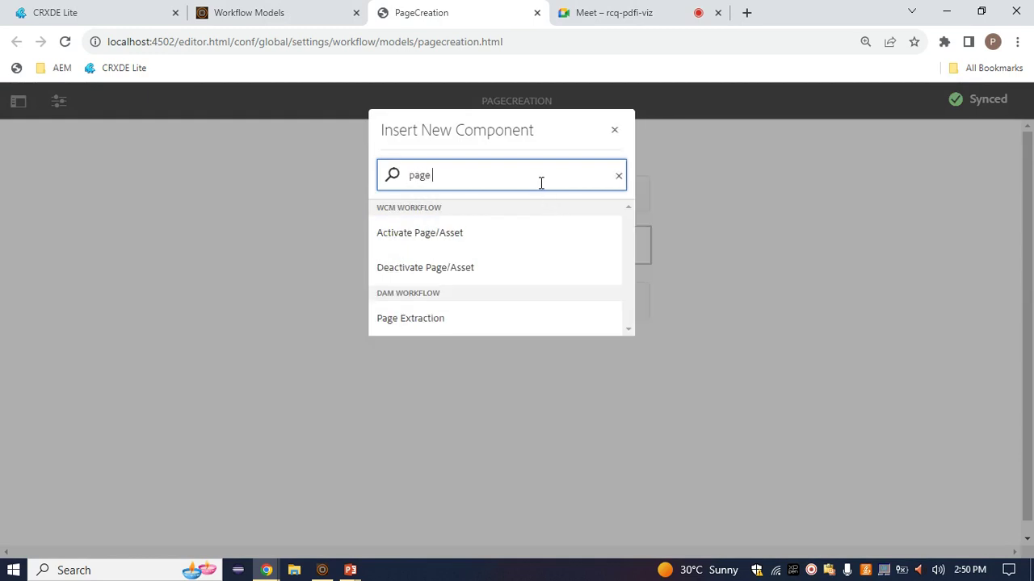
key(BackSpace)
text(version)
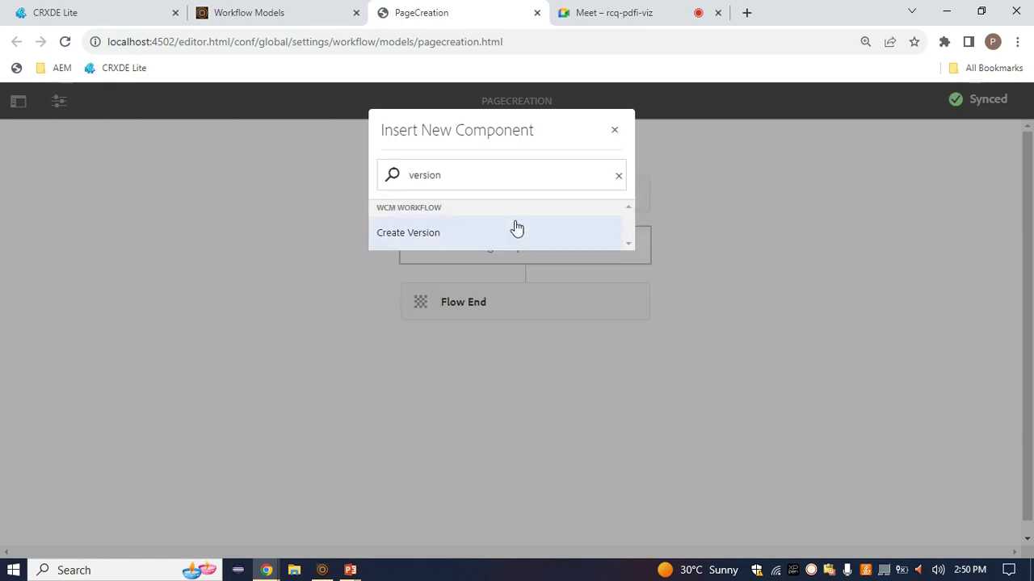
click(516, 229)
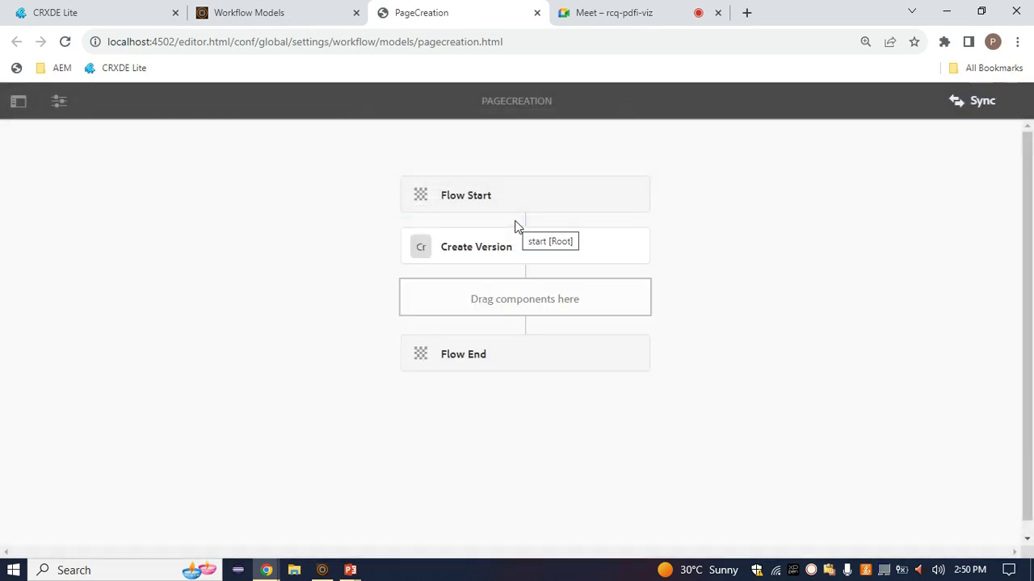
Change the title of the Create Version step between Flow Start and Flow End to "Page version creating"
click(484, 266)
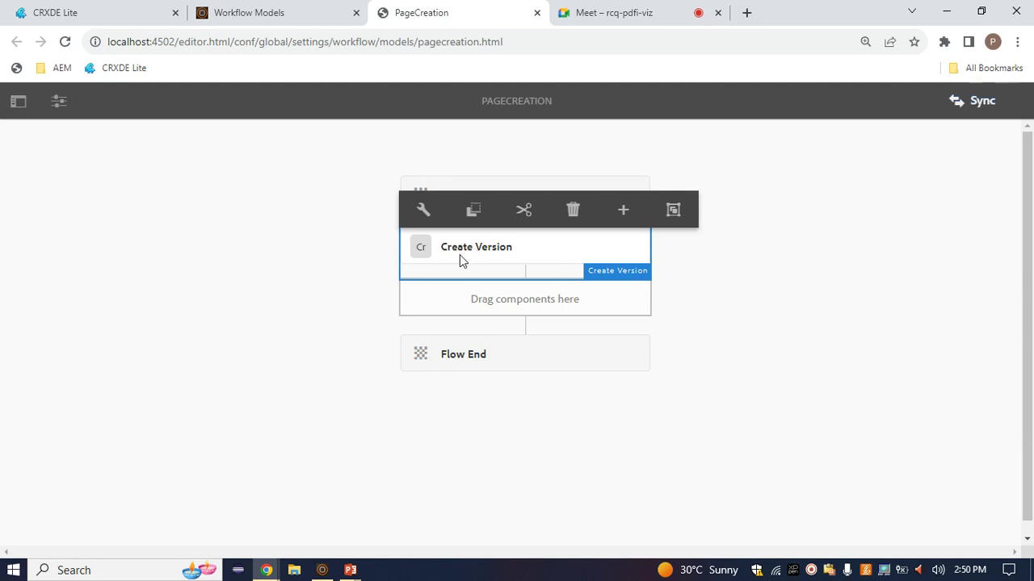
click(426, 218)
click(430, 212)
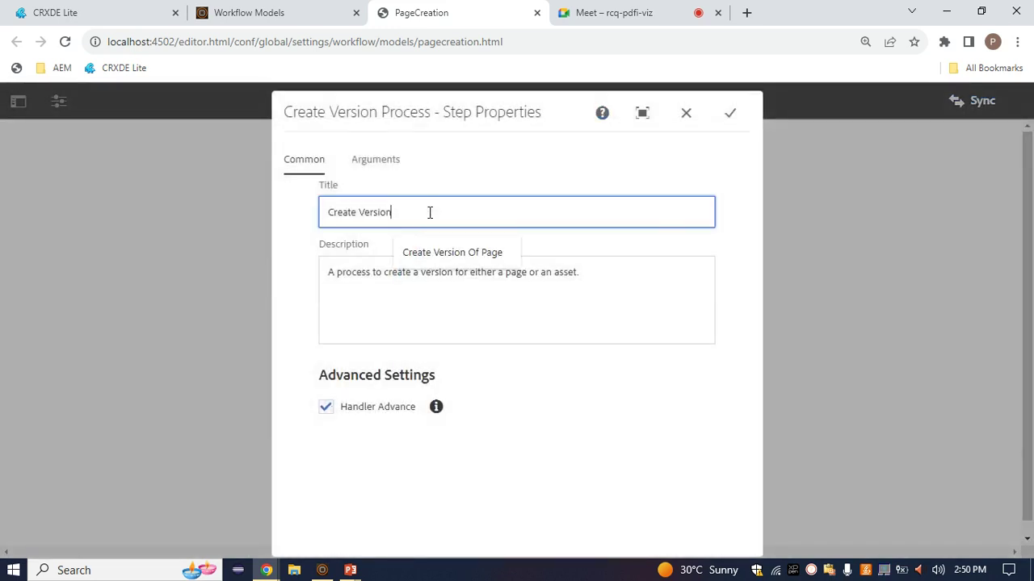
drag(428, 212, 307, 217)
key(BackSpace)
text(Cre)
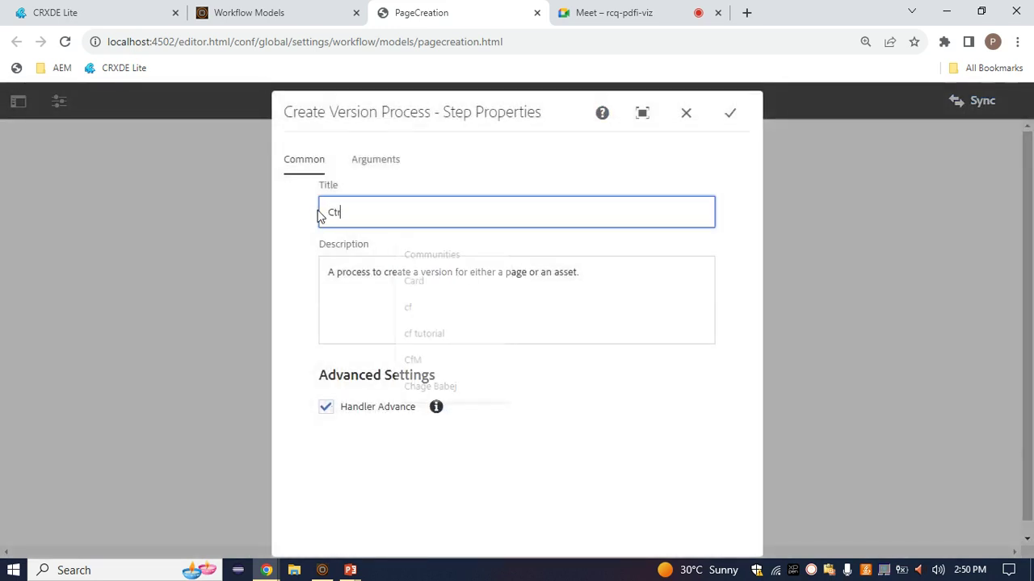
key(BackSpace)
key(BackSpace)
key(BackSpace)
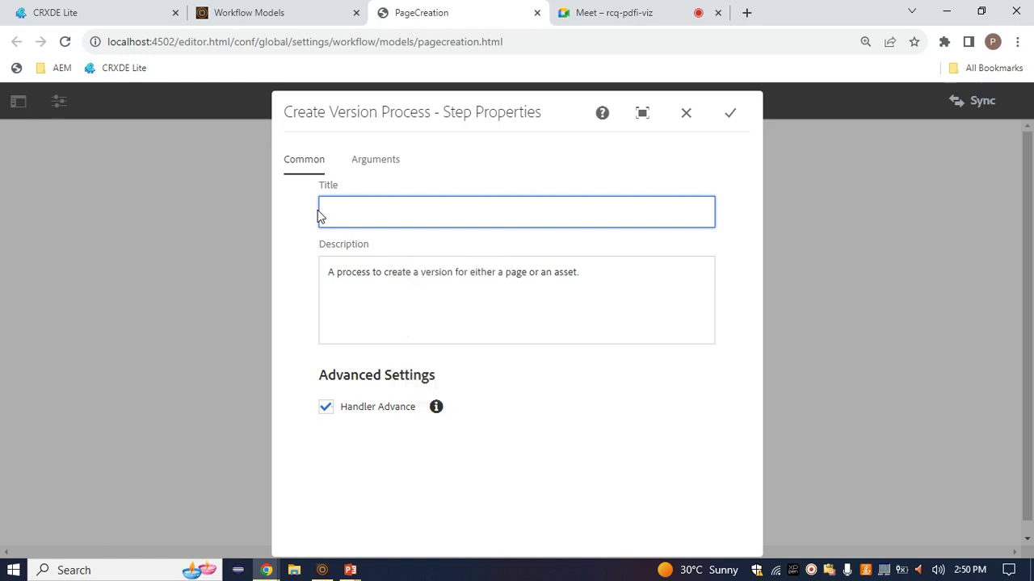
text(Vers)
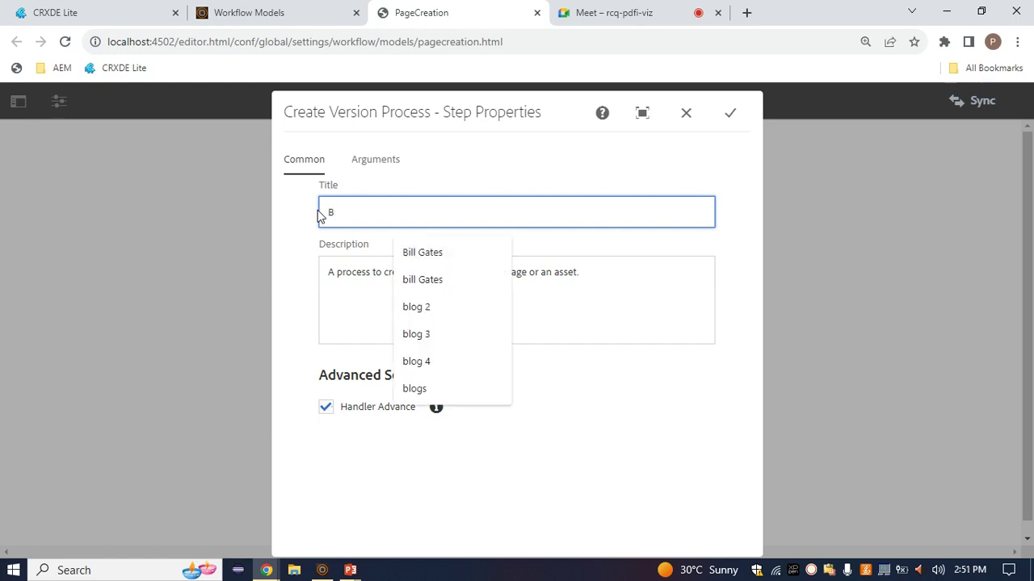
text(ion)
key(BackSpace)
key(BackSpace)
key(BackSpace)
key(BackSpace)
key(BackSpace)
key(BackSpace)
key(BackSpace)
key(BackSpace)
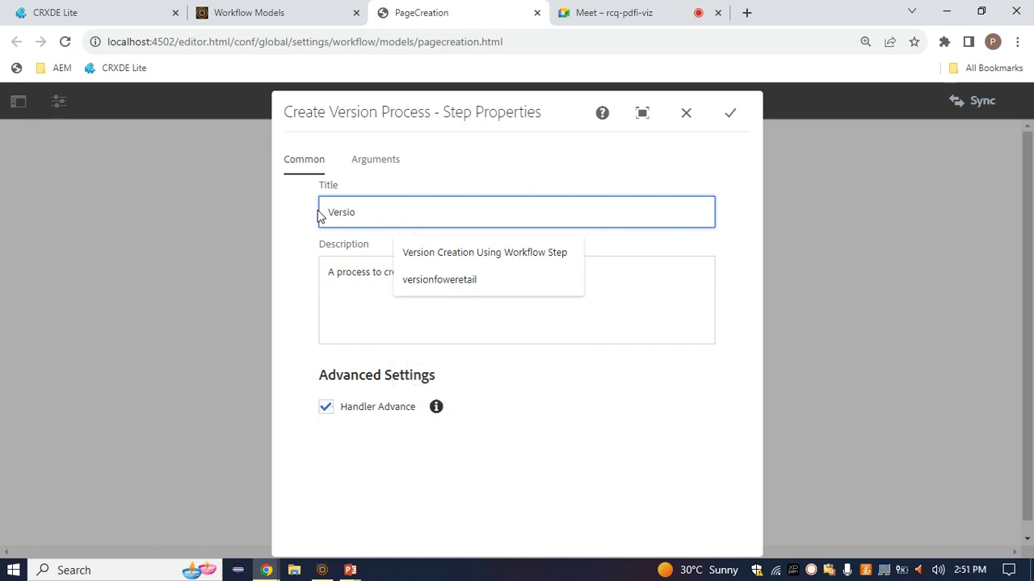
text(Page vers)
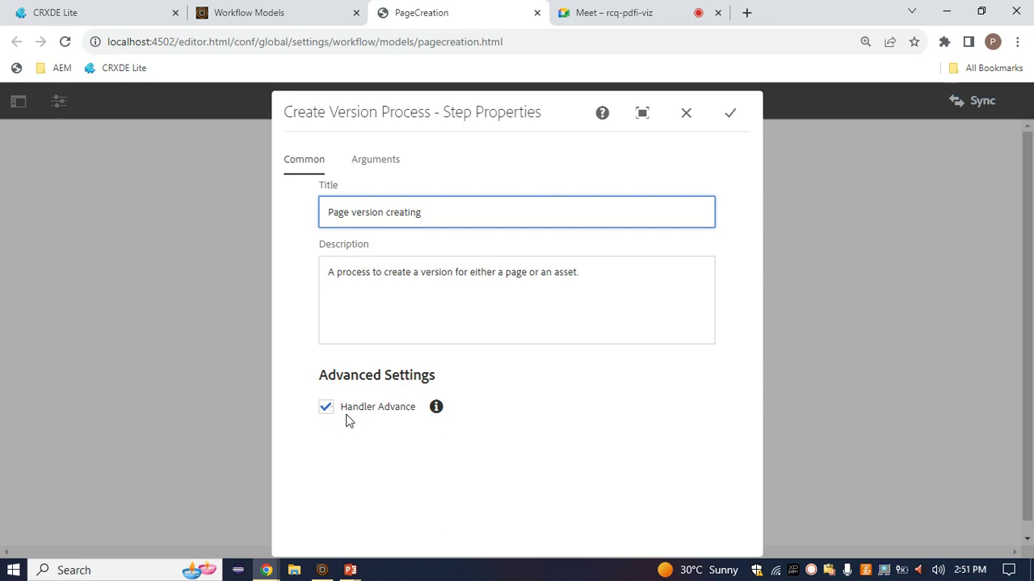
Check the step's process arguments, save its properties, and sync the workflow model to the runtime version
click(376, 163)
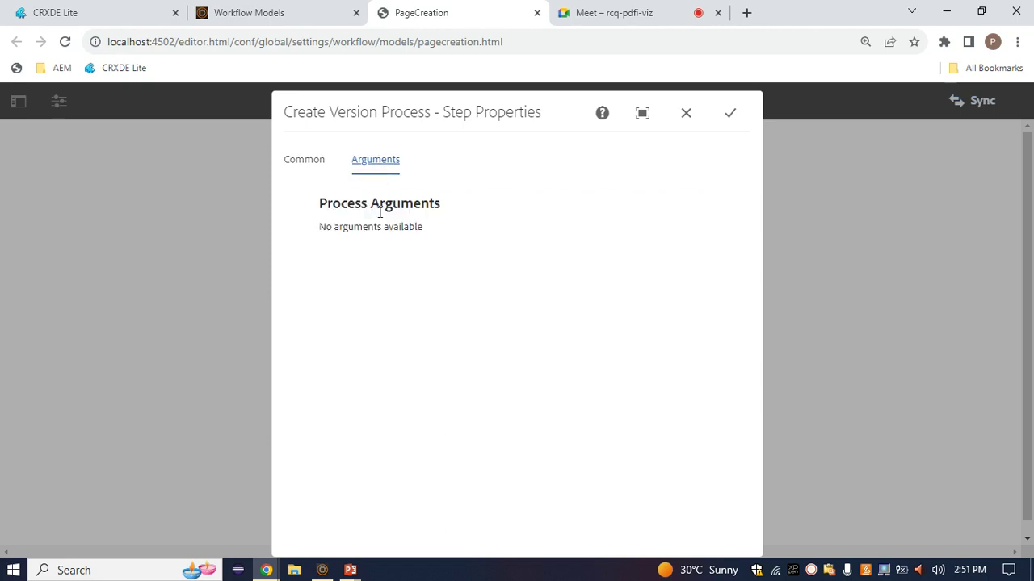
click(323, 163)
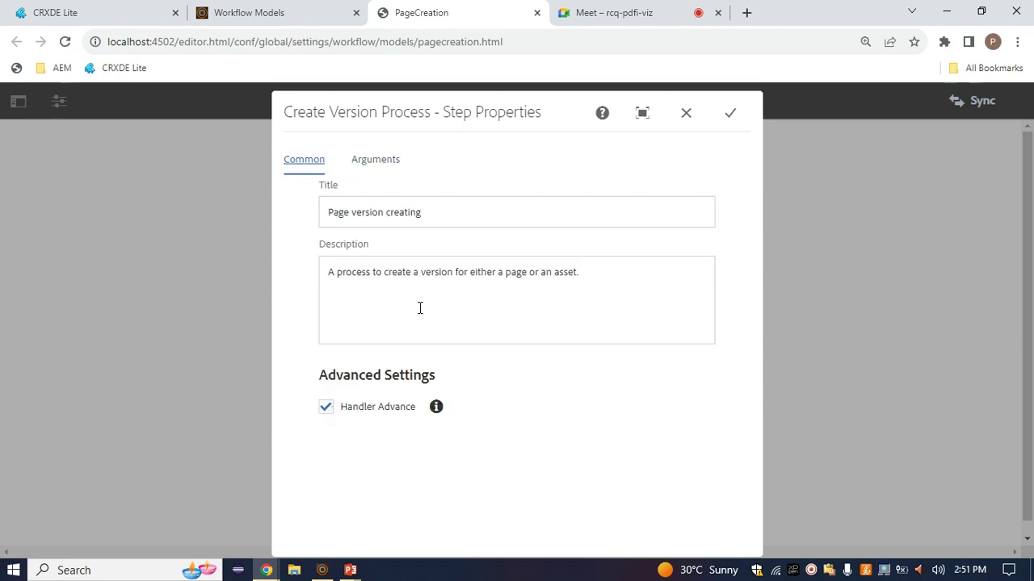
click(732, 112)
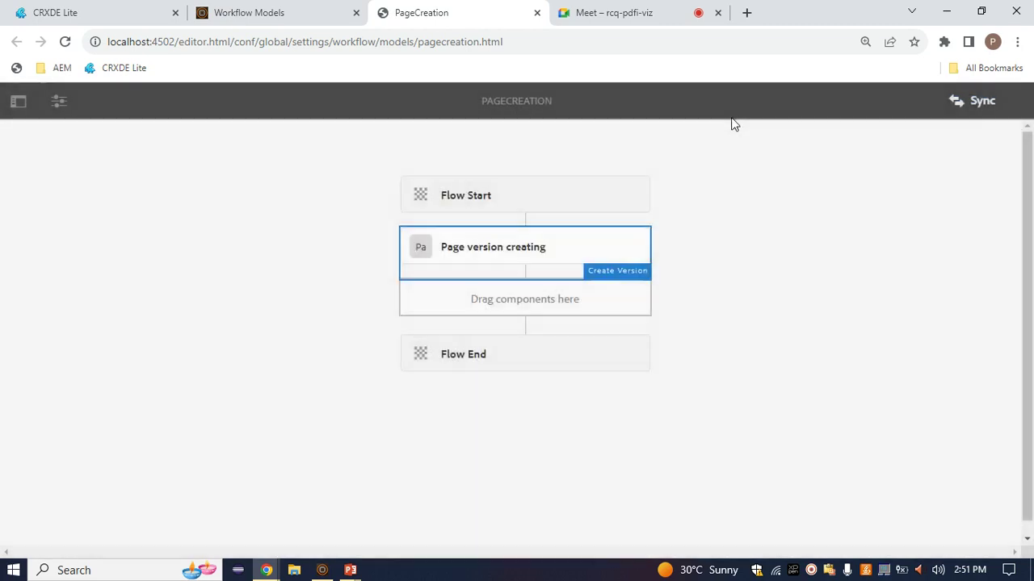
click(977, 100)
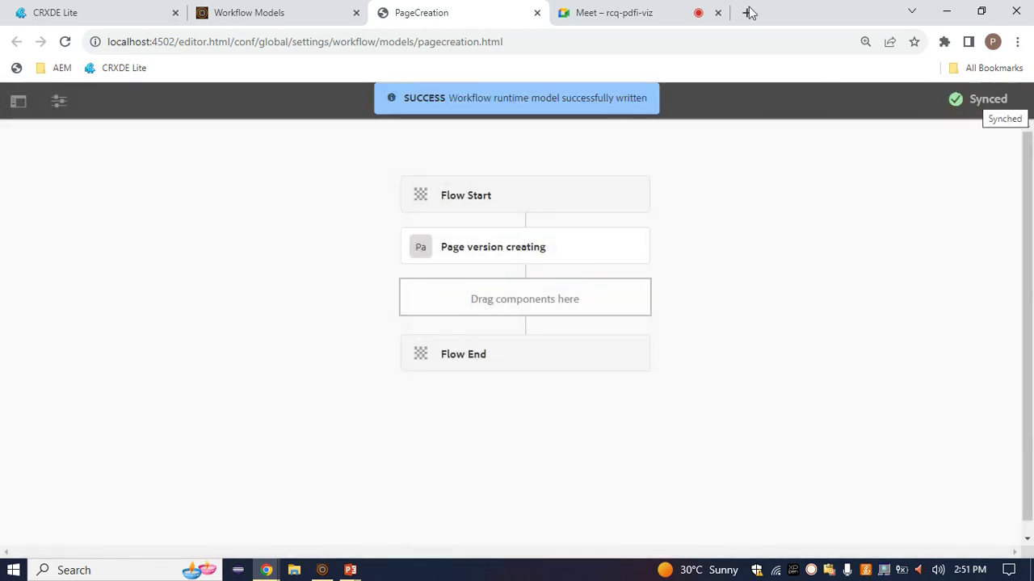
Switch to CRXDE Lite, expand the runtime pagecreation model, and refresh its nodes entry
click(63, 10)
scroll(161, 516, down, 1)
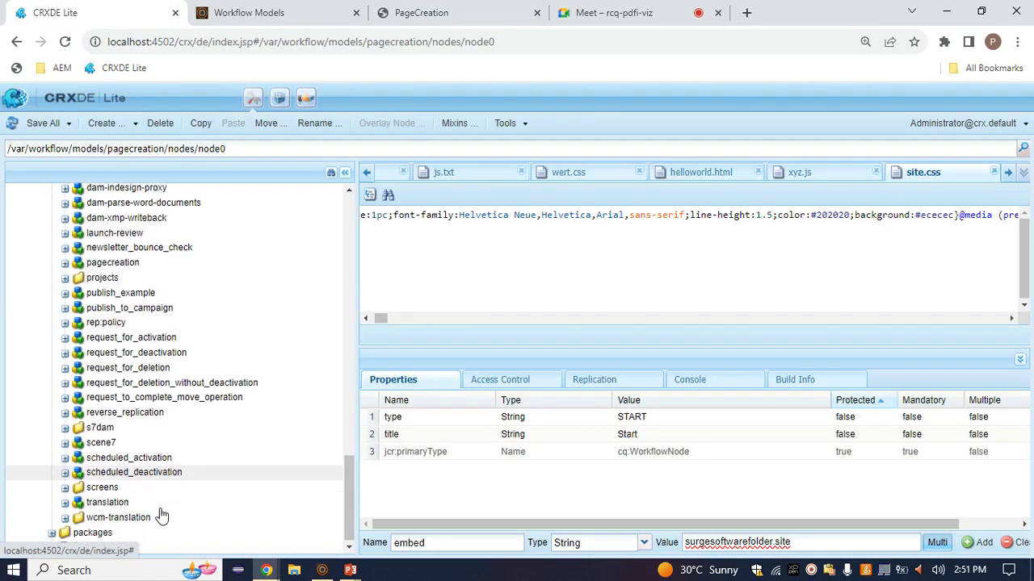
scroll(161, 517, up, 4)
scroll(162, 517, down, 4)
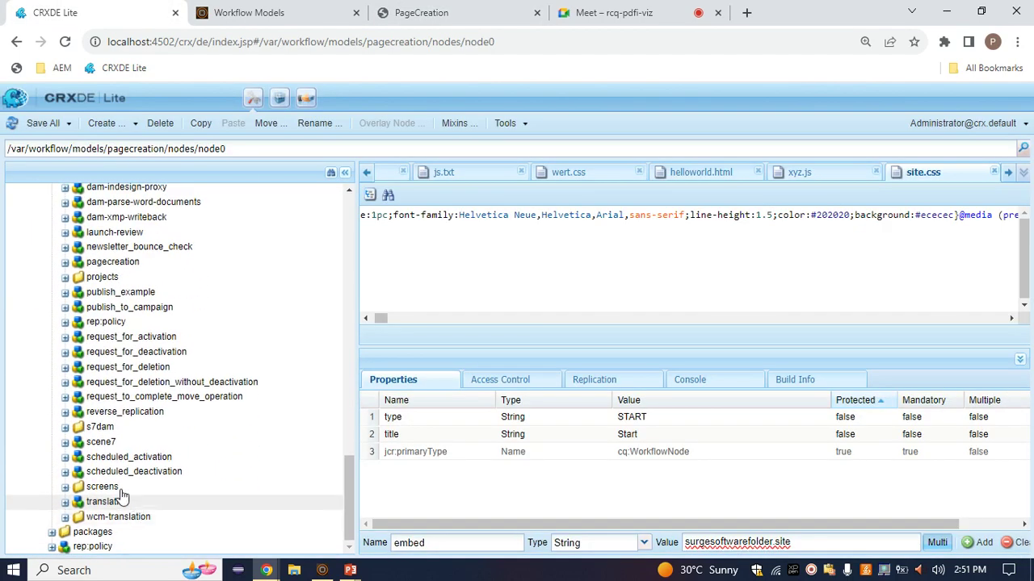
scroll(105, 476, up, 1)
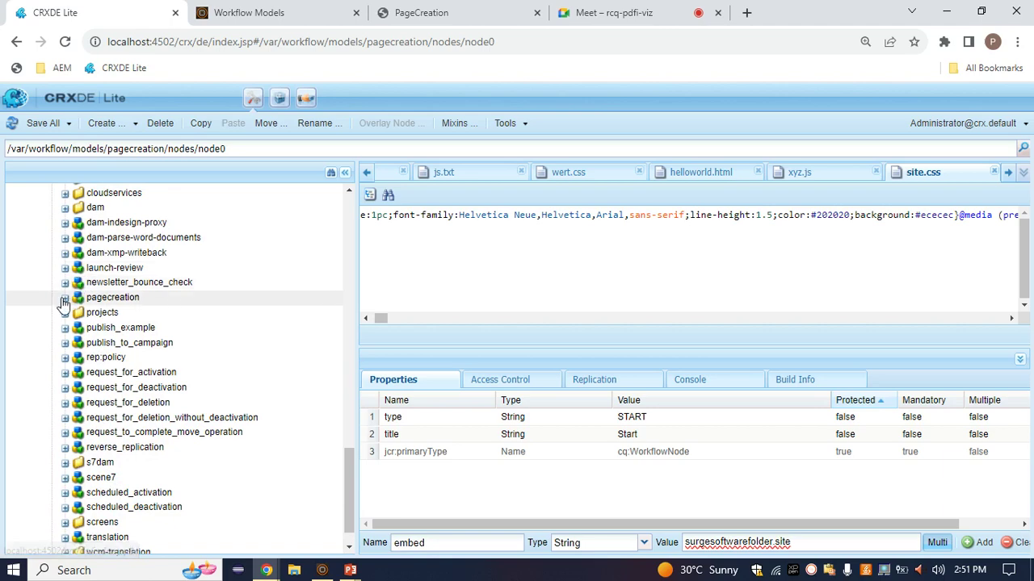
click(64, 298)
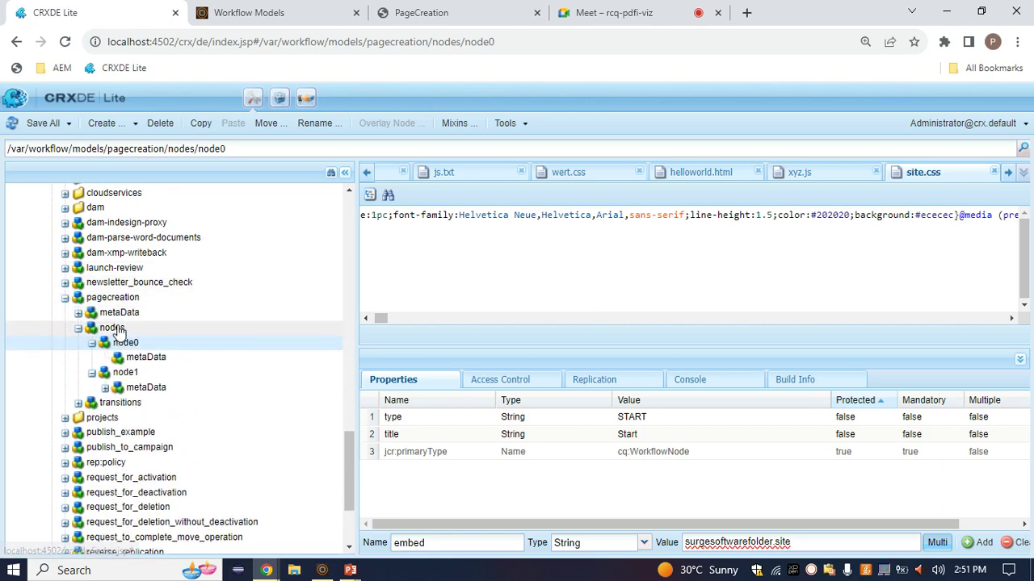
right_click(112, 328)
click(136, 351)
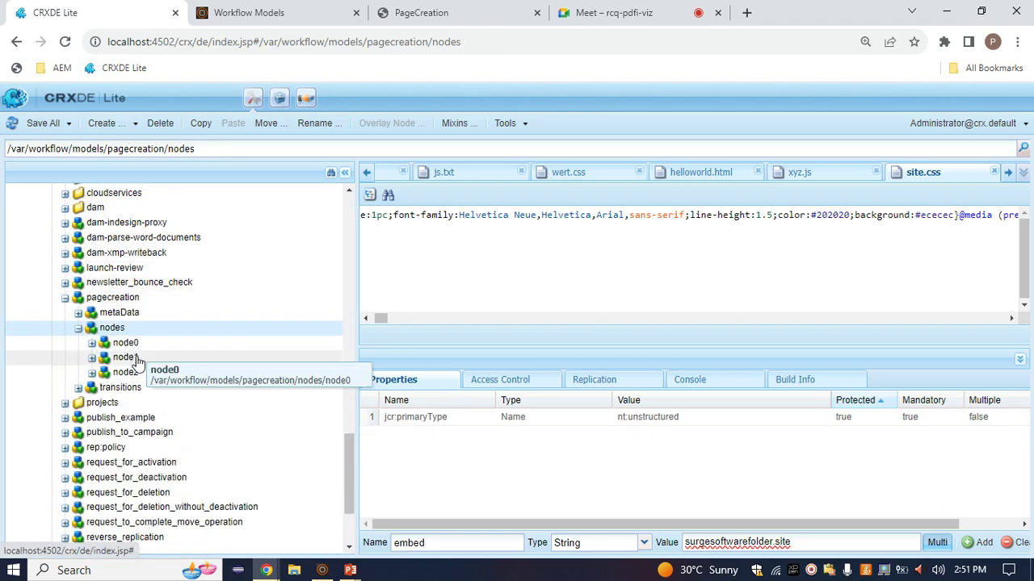
Expand node1 under the pagecreation nodes and check its type and title properties
double_click(133, 358)
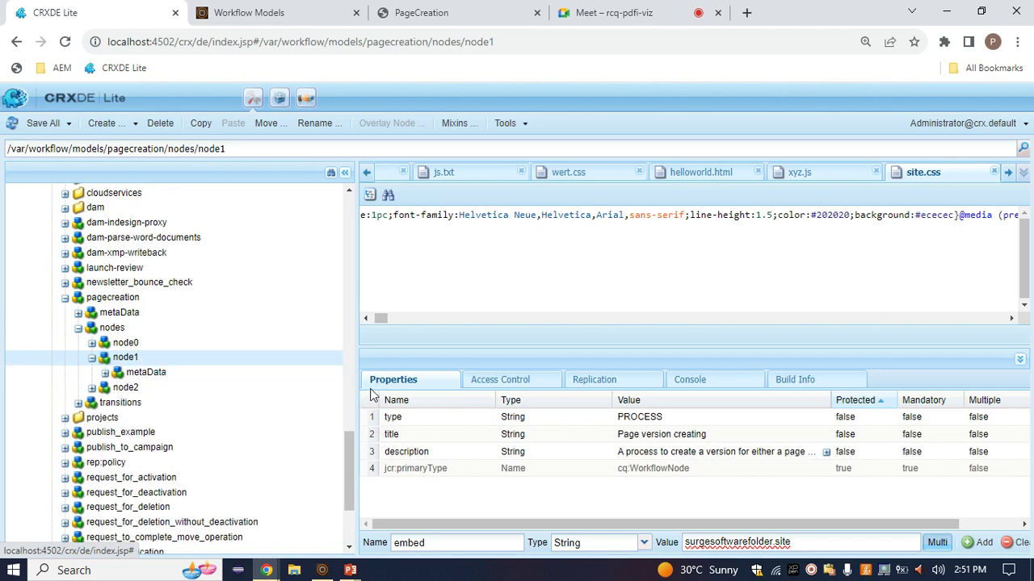
click(407, 426)
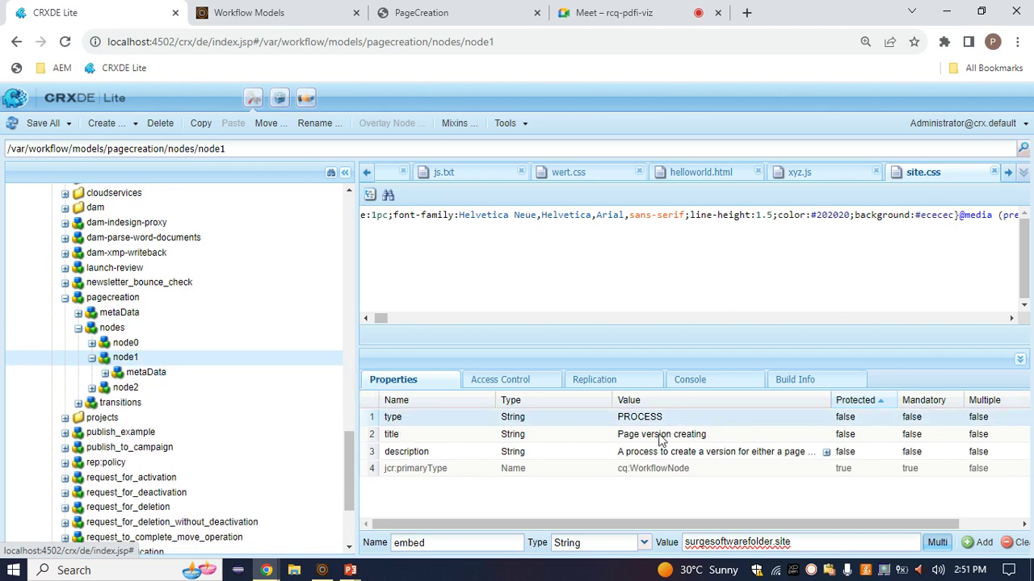
click(627, 438)
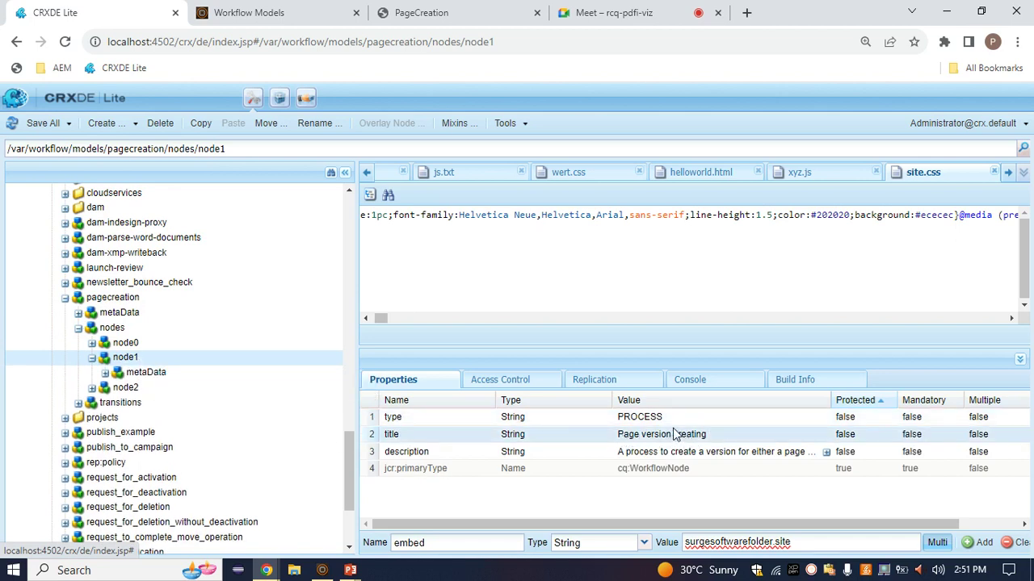
click(664, 420)
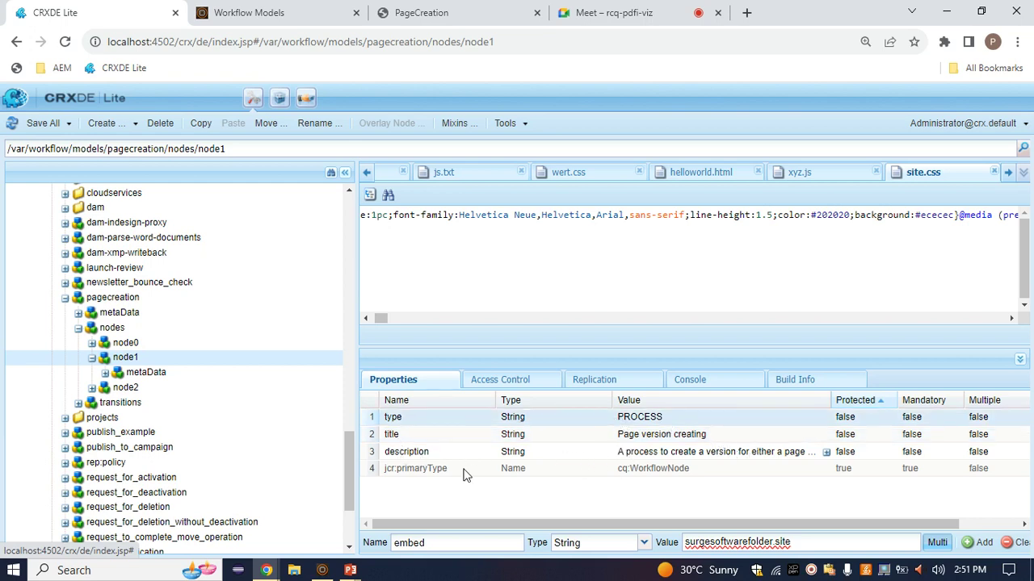
Inspect node1's metaData, widening the Value column to highlight CreateVersionProcess in the PROCESS property, and collapse the nodes entry
click(143, 375)
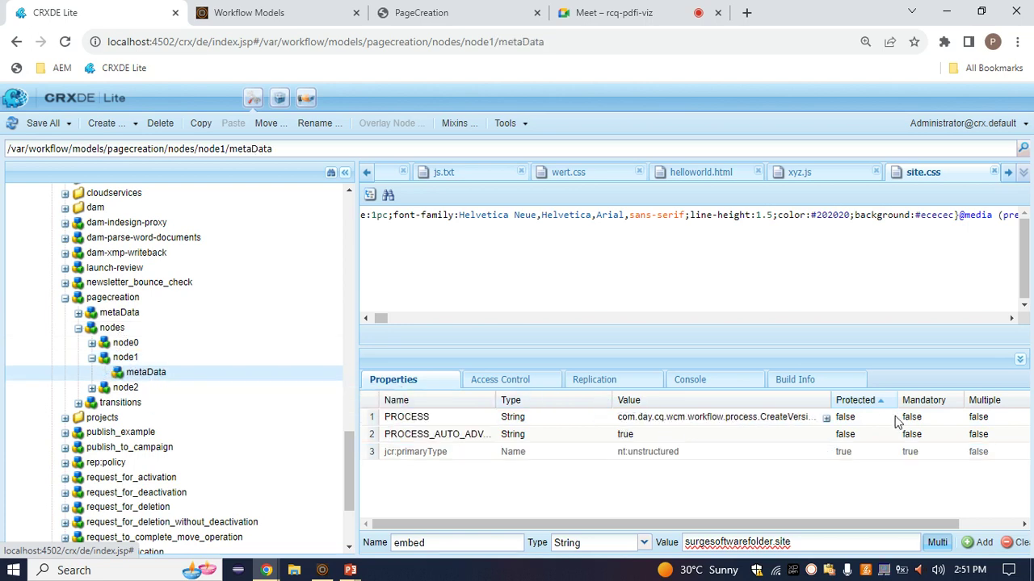
drag(834, 397, 985, 399)
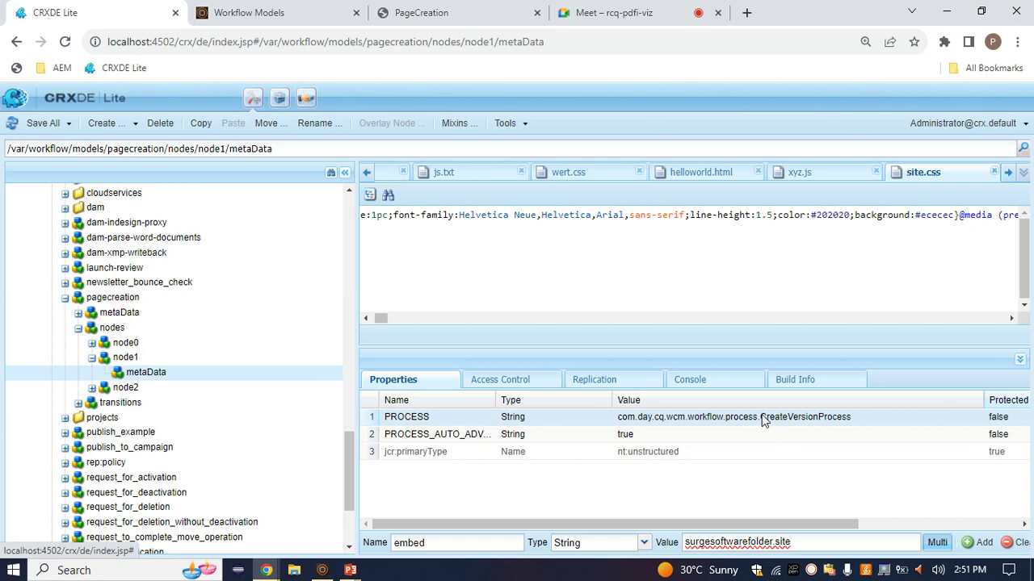
drag(761, 417, 844, 421)
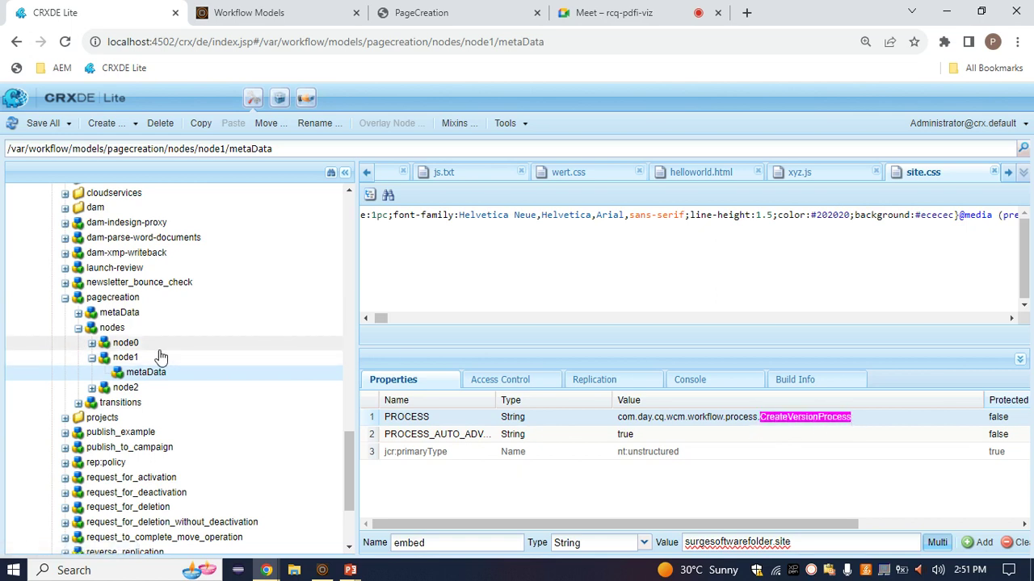
click(78, 329)
Switch to the PowerPoint slide, draw a curly bracket between the workflow model box and its trigger options, and circle "manually"
click(388, 12)
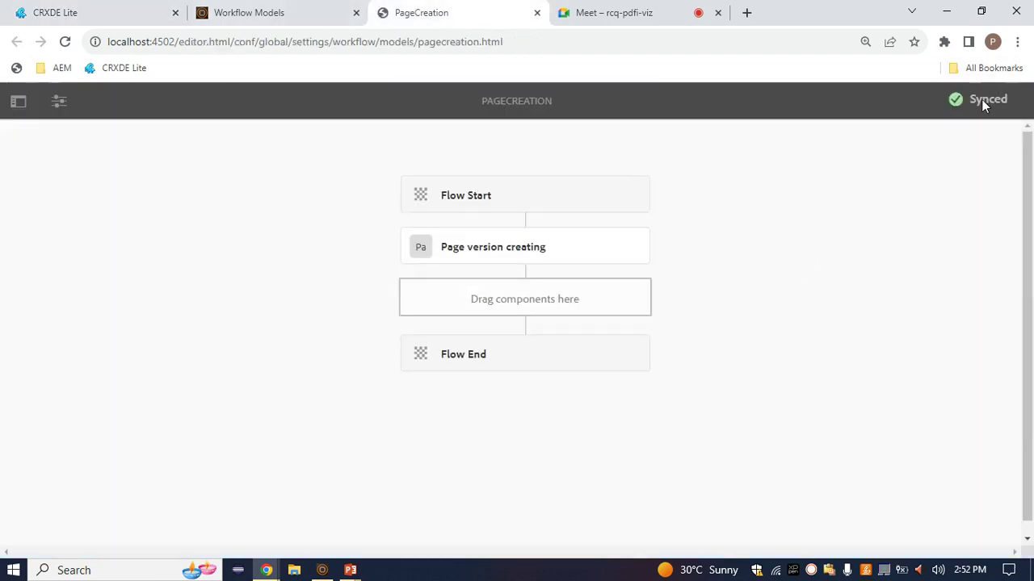
key(alt+Tab)
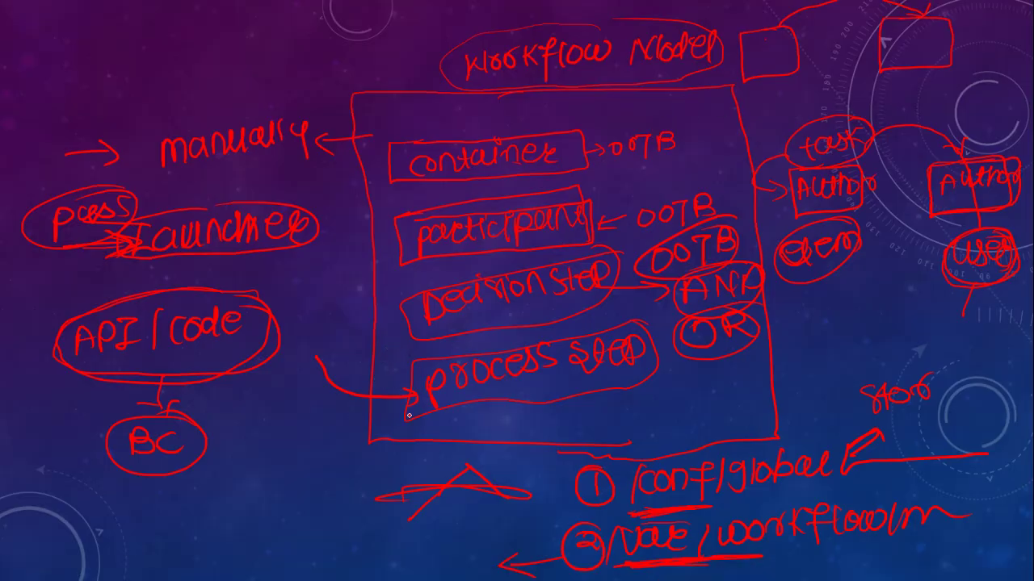
mouse_move(325, 138)
mouse_down()
mouse_move(330, 306)
mouse_move(278, 399)
mouse_up()
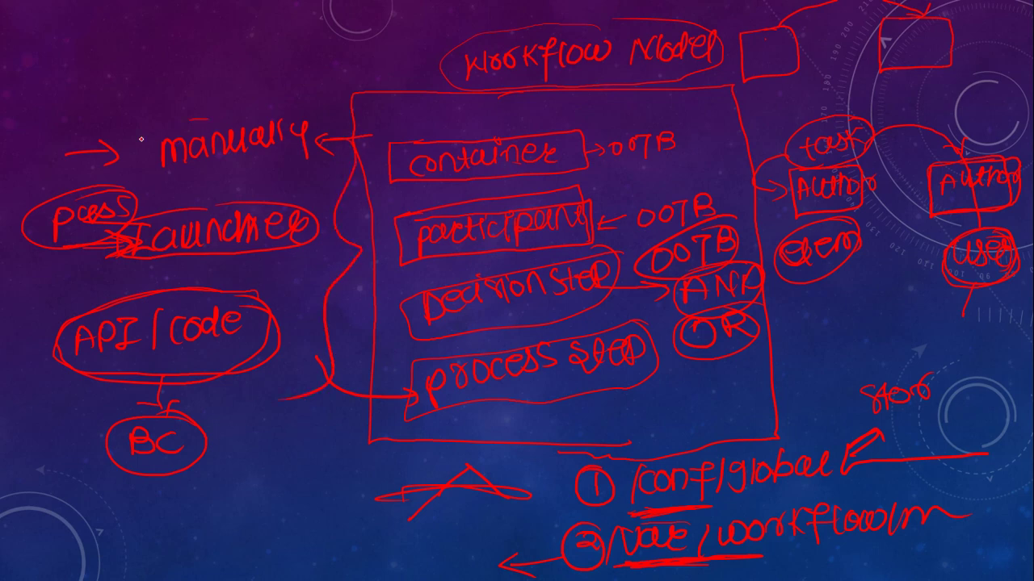
drag(141, 139, 211, 151)
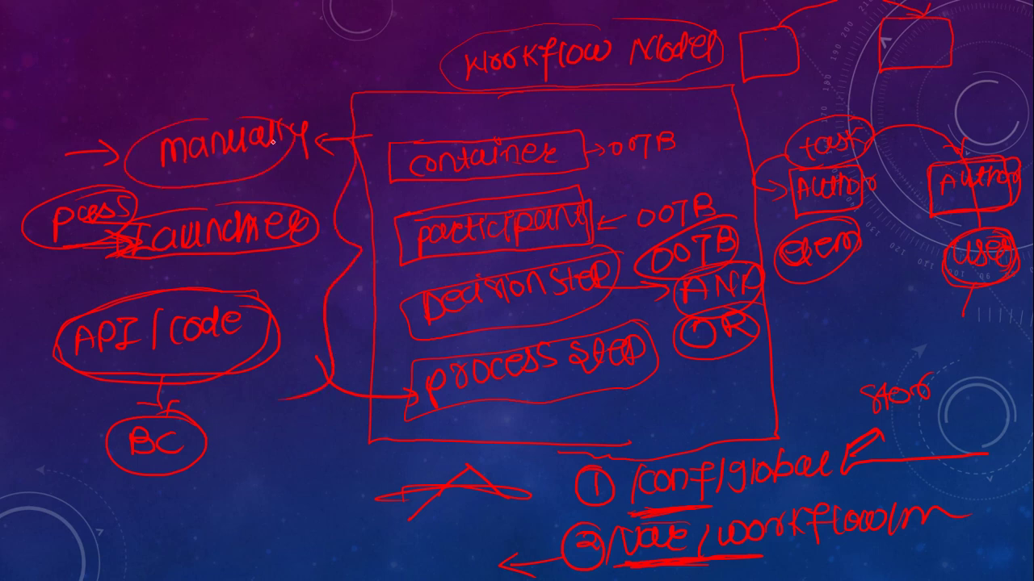
mouse_move(273, 141)
mouse_down()
mouse_move(144, 140)
mouse_move(311, 129)
mouse_up()
Return to the PageCreation editor, open the Run Workflow dialog to start the workflow, and highlight the Payload label
key(alt+Tab)
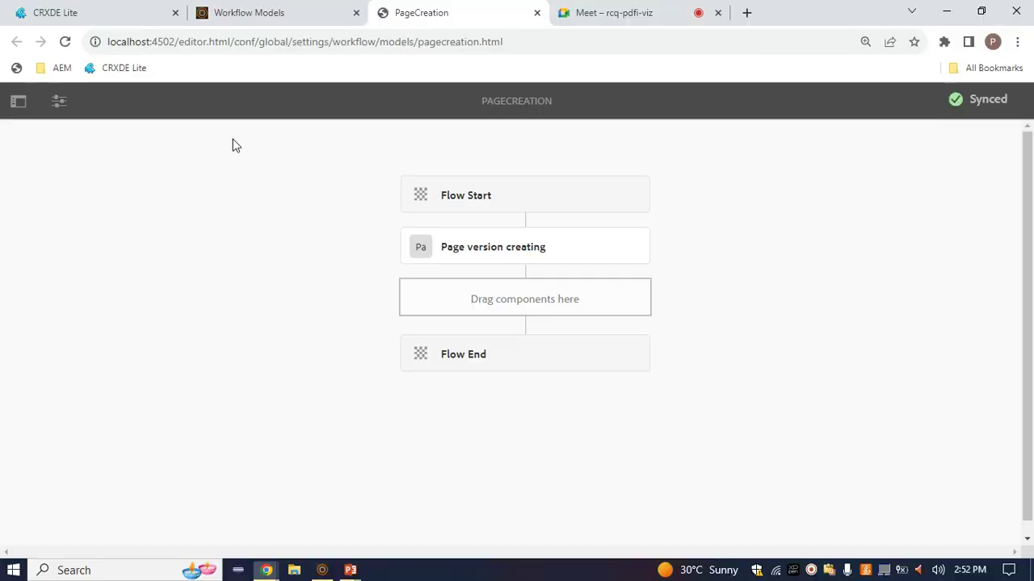
click(61, 105)
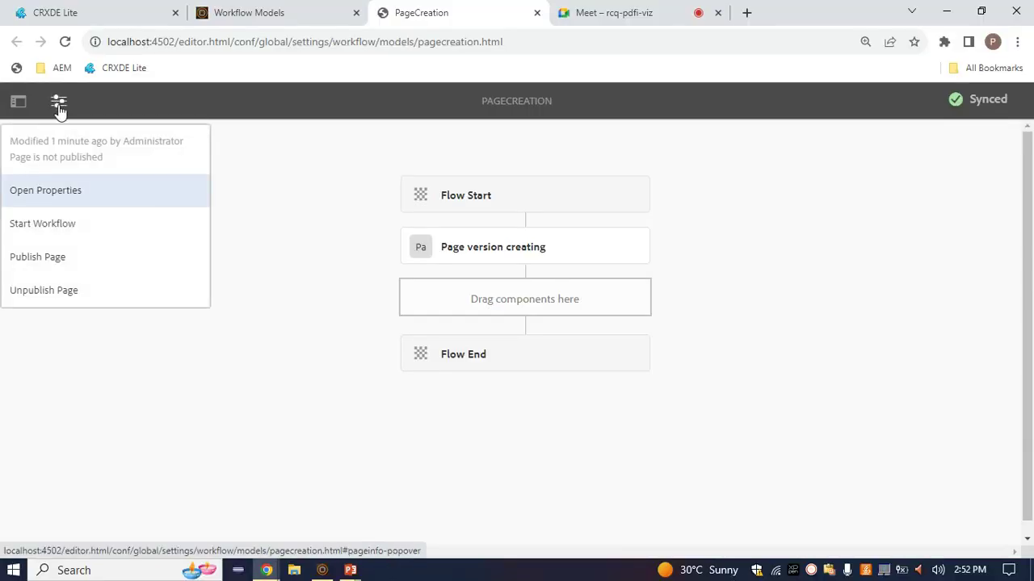
click(58, 230)
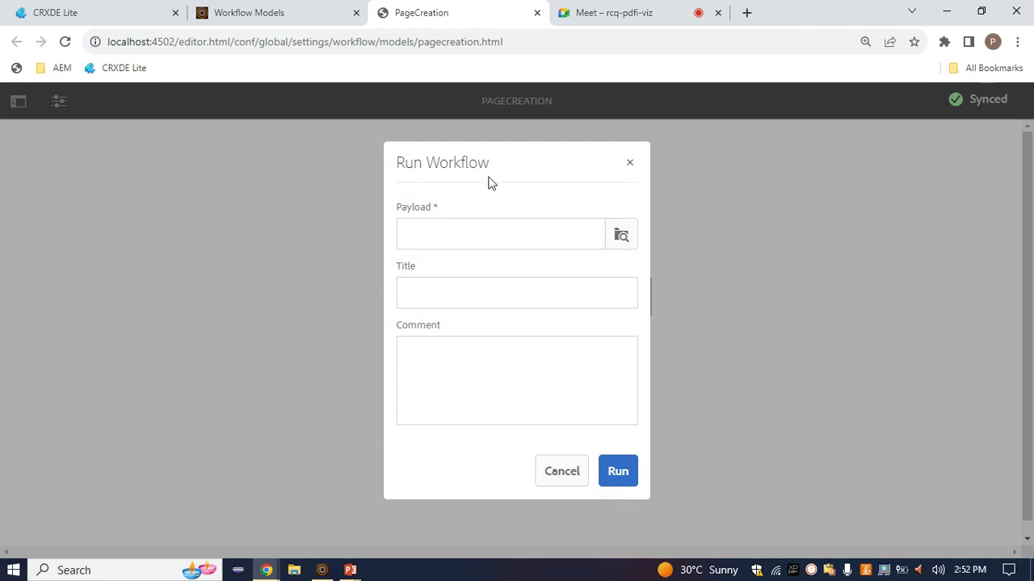
drag(443, 203, 406, 212)
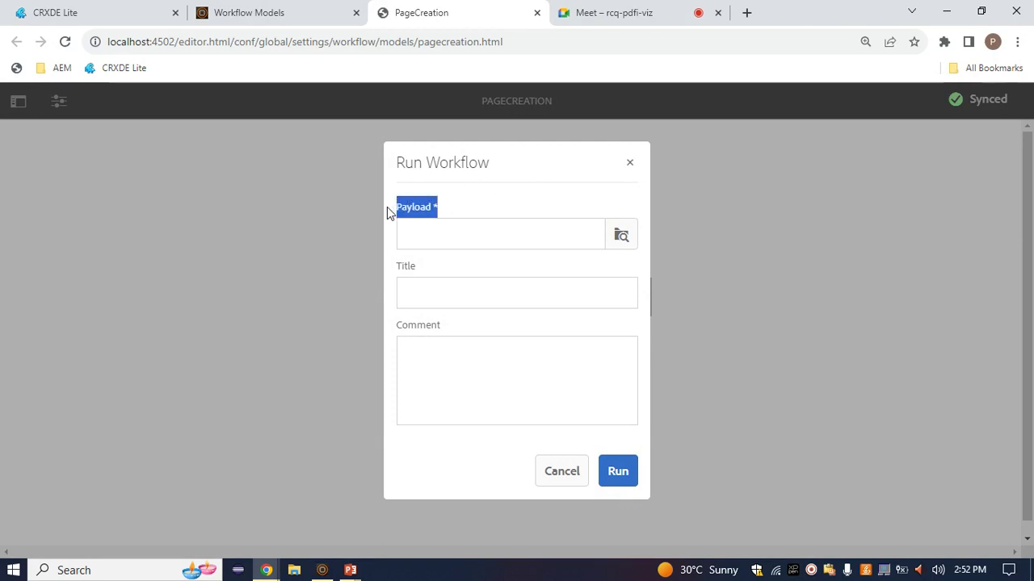
Open Notepad over the Run Workflow dialog and write the note "payload = paths"
key(super+r)
key(Return)
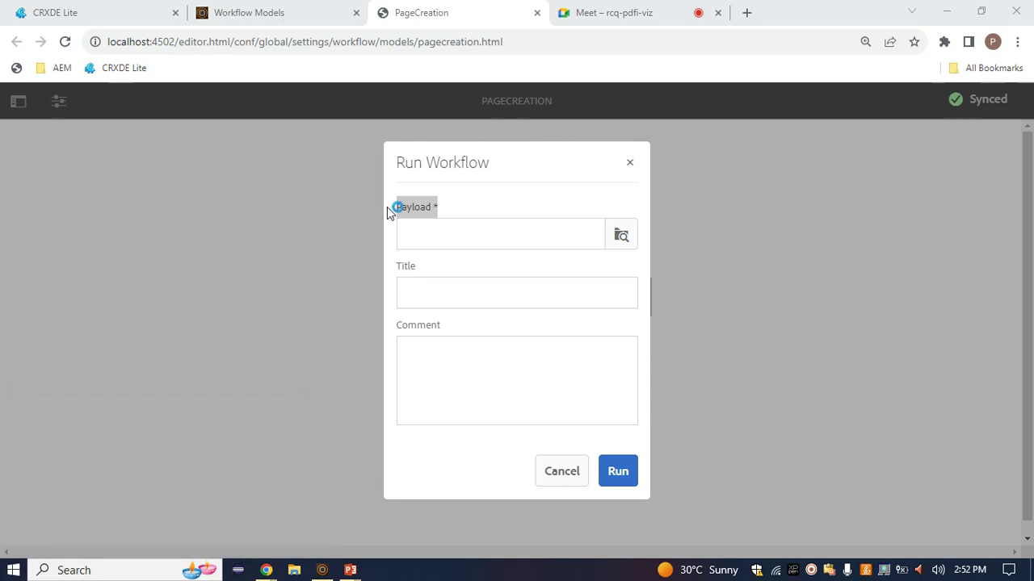
text(pa)
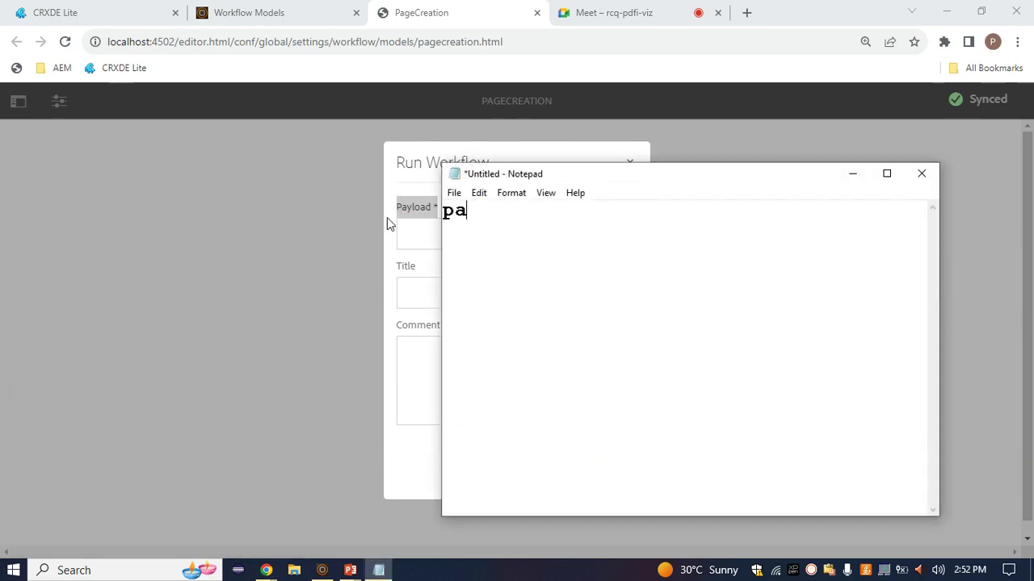
text(yload = pat)
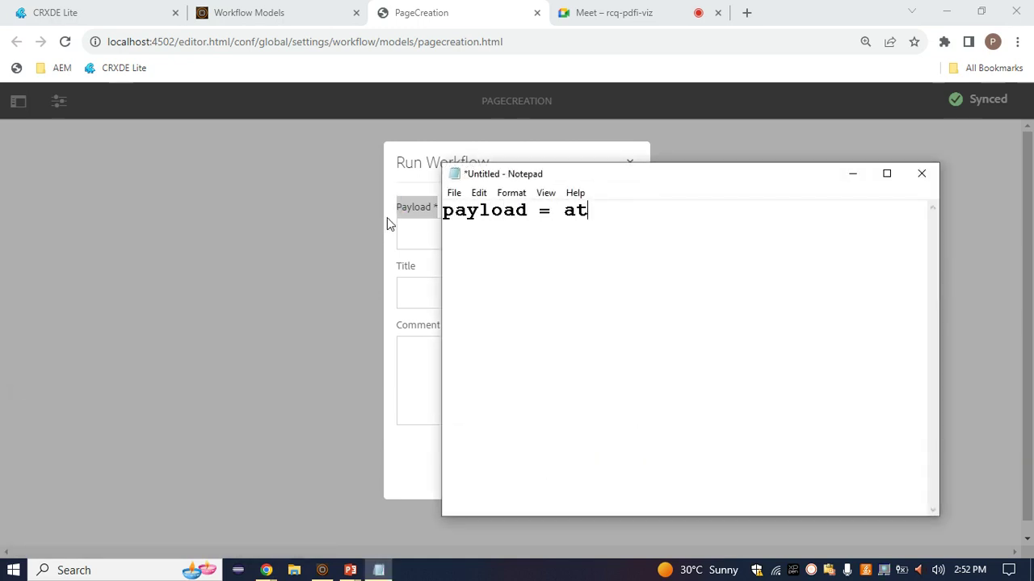
key(BackSpace)
key(BackSpace)
text(paths )
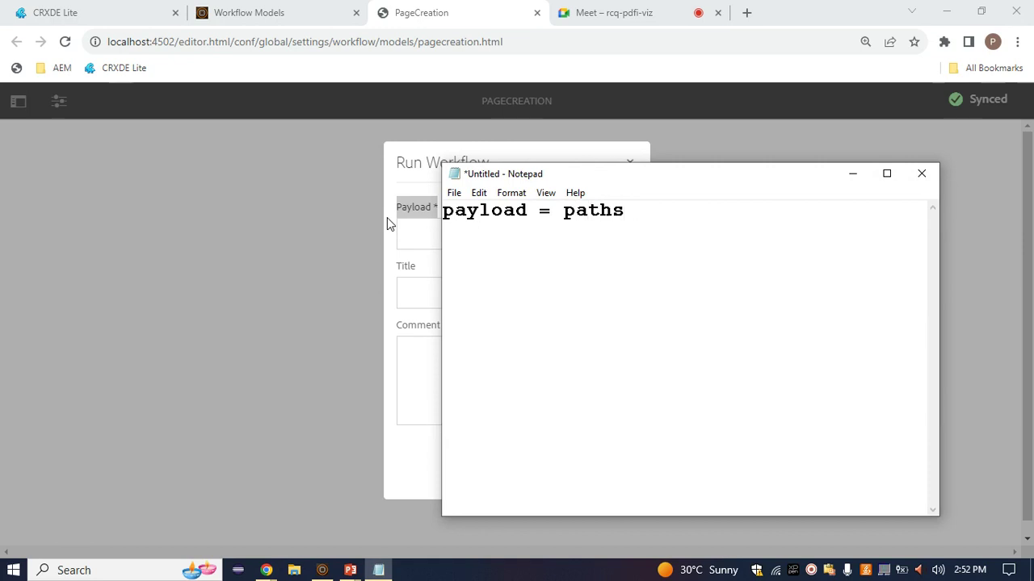
text(wher)
key(BackSpace)
key(BackSpace)
key(BackSpace)
key(BackSpace)
Highlight the word "paths" in the payload note, then clear the selection
key(shift+Left)
key(shift+Left)
key(shift+Left)
key(shift+Left)
key(shift+Left)
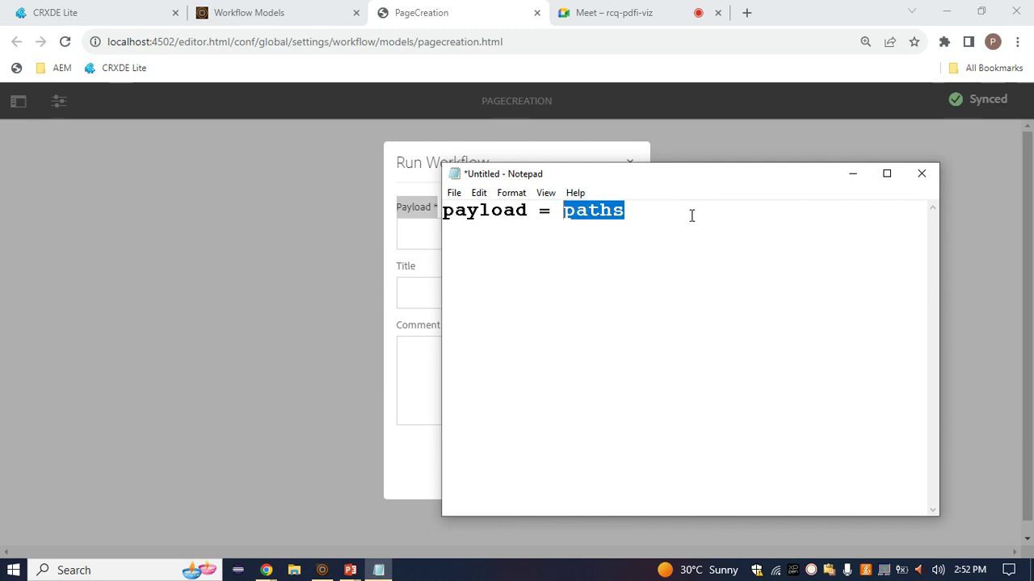
drag(691, 216, 564, 212)
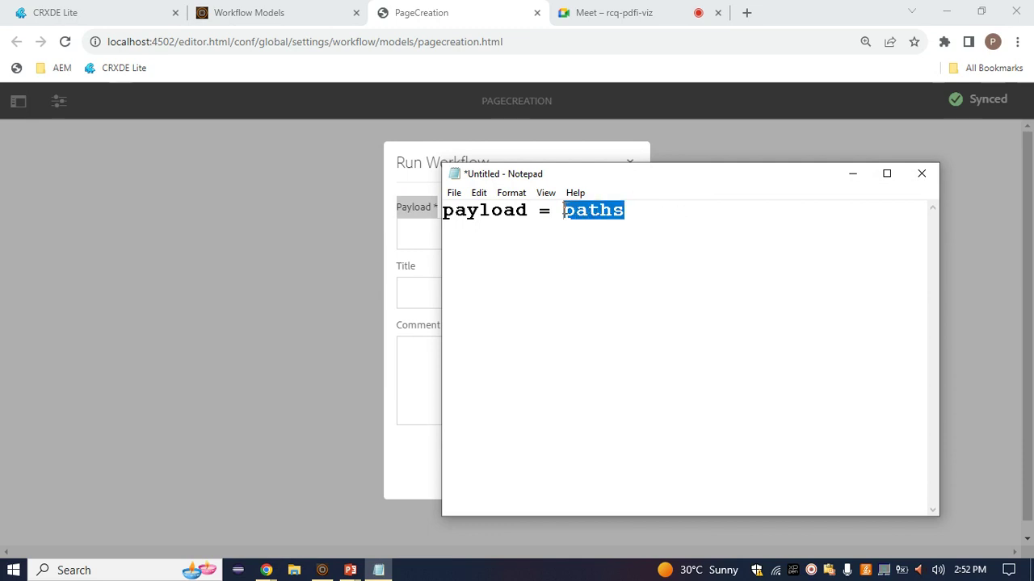
click(621, 215)
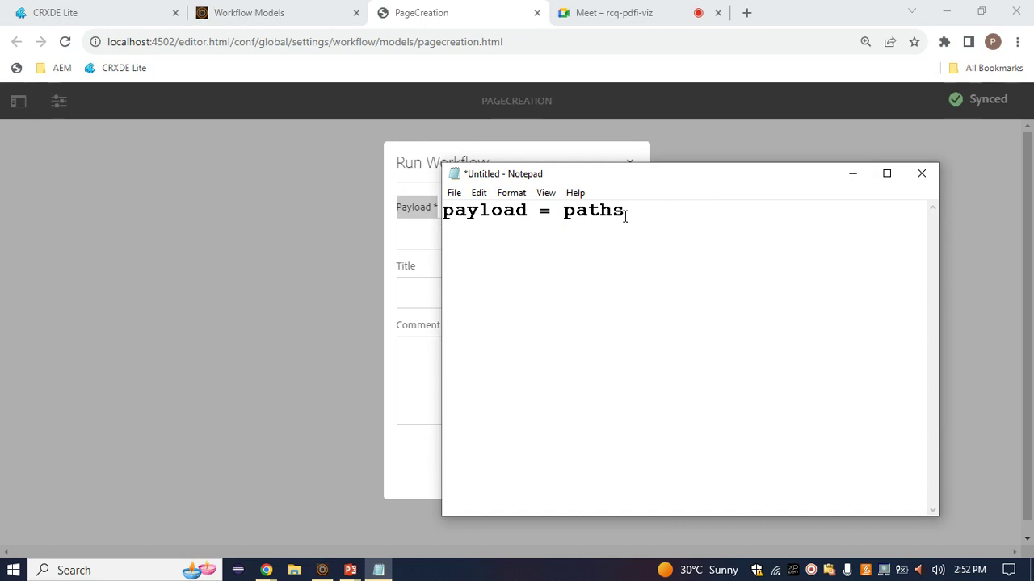
Add the line "workflow model = logic" below the payload note and emphasise the term "workflow model"
text(worl)
text(kflow model)
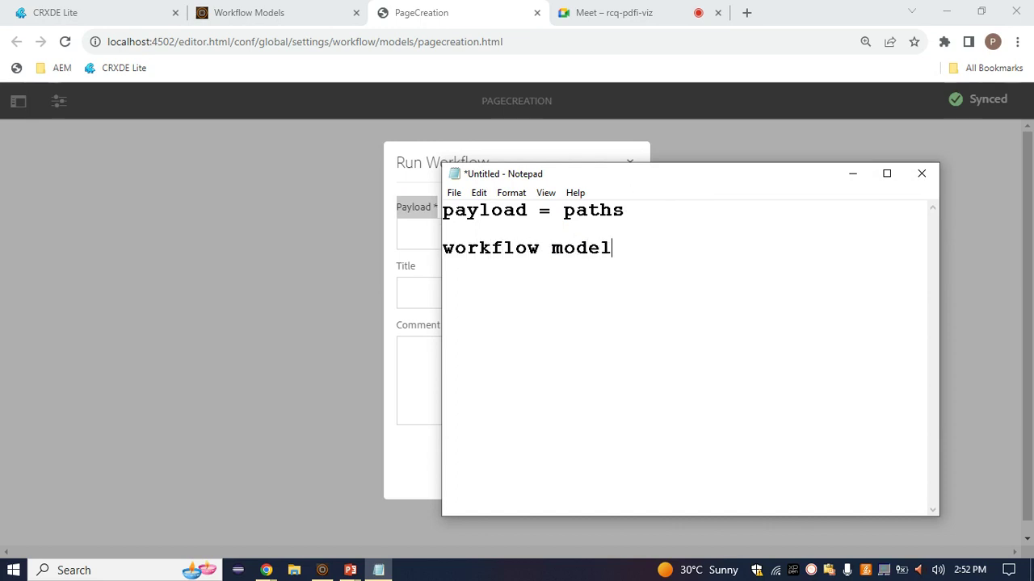
text( = logic)
drag(613, 249, 443, 240)
click(746, 248)
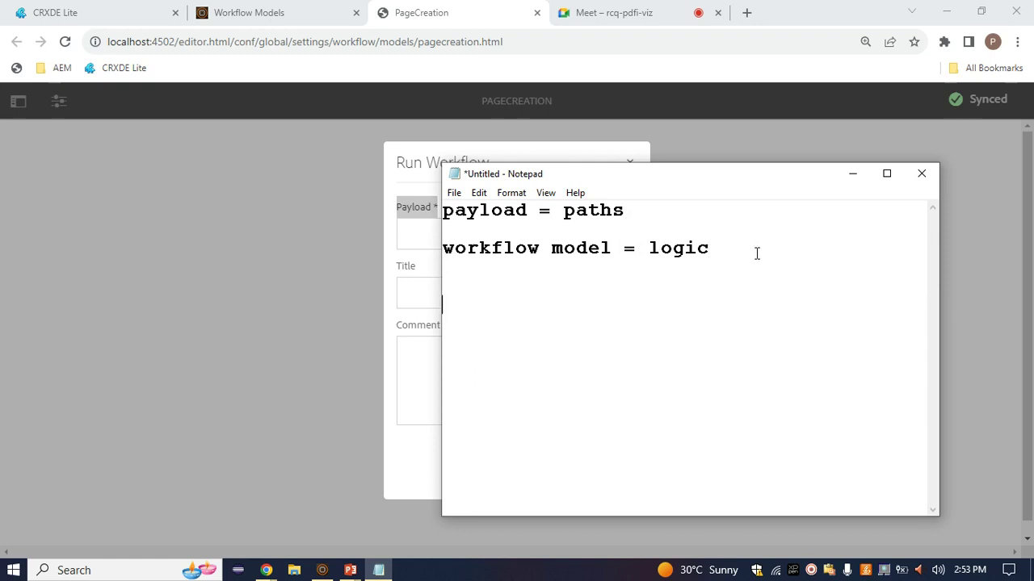
text(start)
key(BackSpace)
text(Worl)
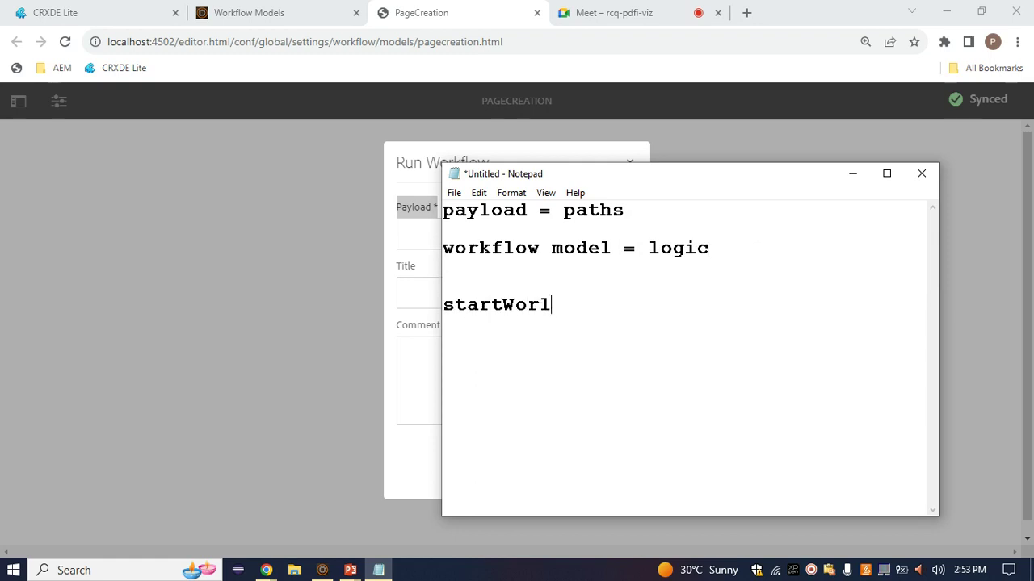
key(BackSpace)
key(BackSpace)
key(BackSpace)
key(BackSpace)
key(BackSpace)
key(BackSpace)
key(BackSpace)
key(BackSpace)
key(BackSpace)
Write the call session.startWorkflow(payload,) below the two notes, leaving room for a second argument
text(sessi)
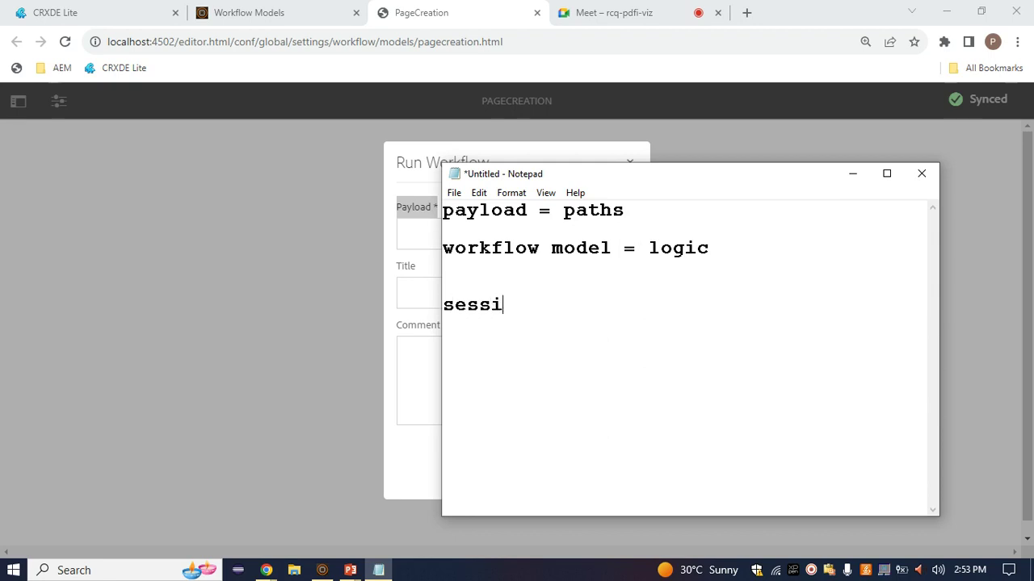
text(on.star)
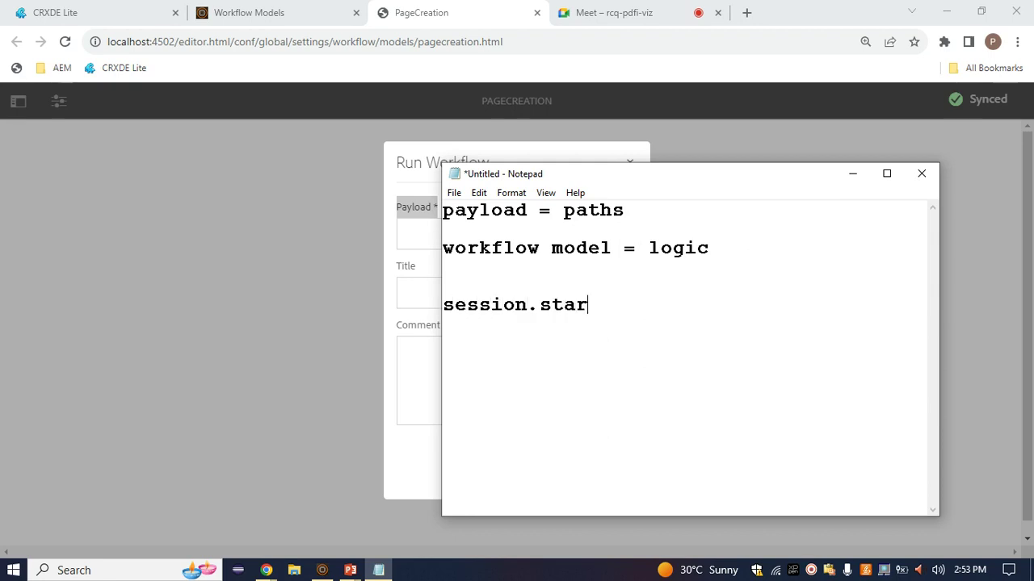
text(tWorfk)
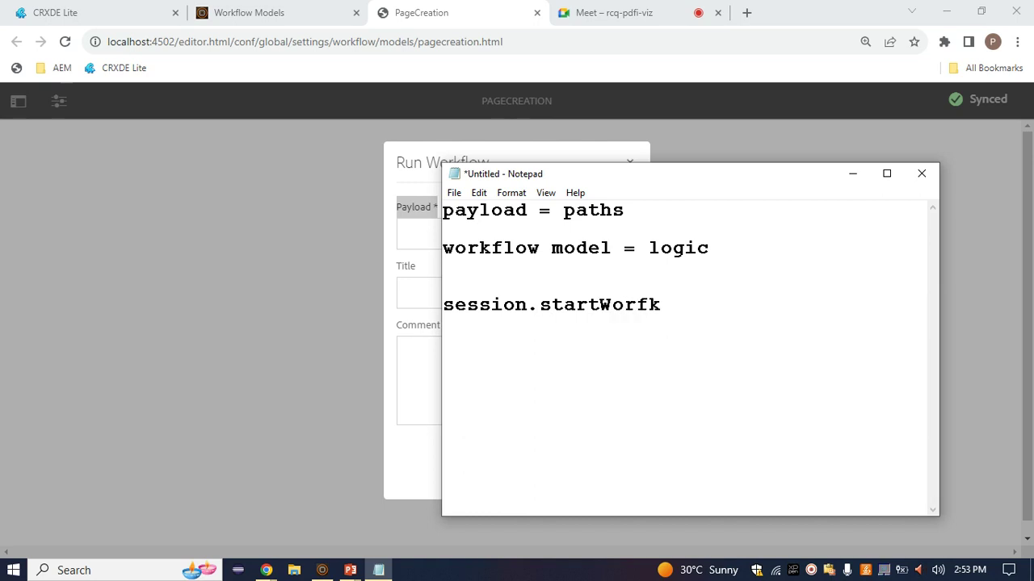
key(BackSpace)
text(lo)
key(BackSpace)
key(BackSpace)
key(BackSpace)
text(kflow()
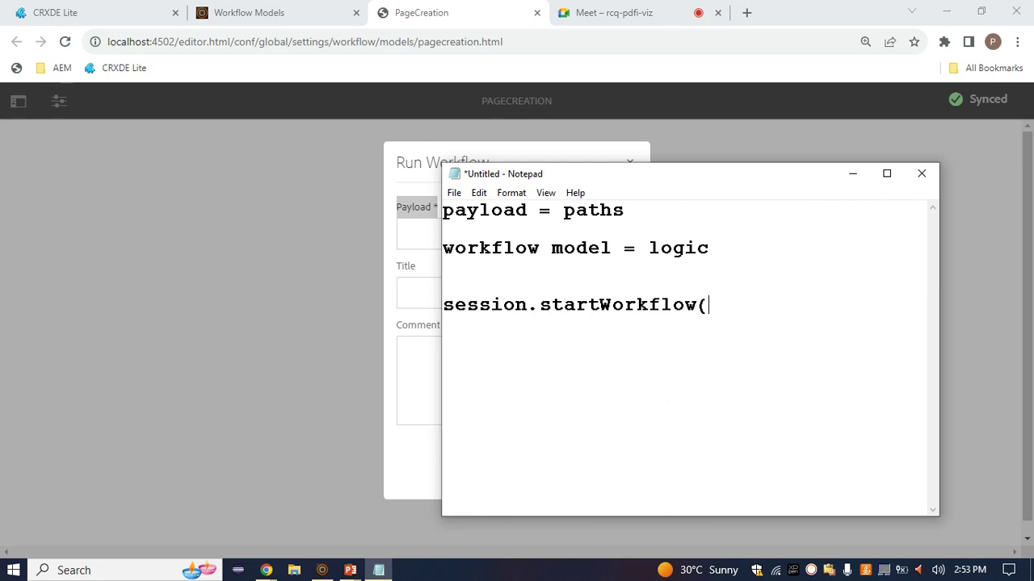
text())
text(payload,)
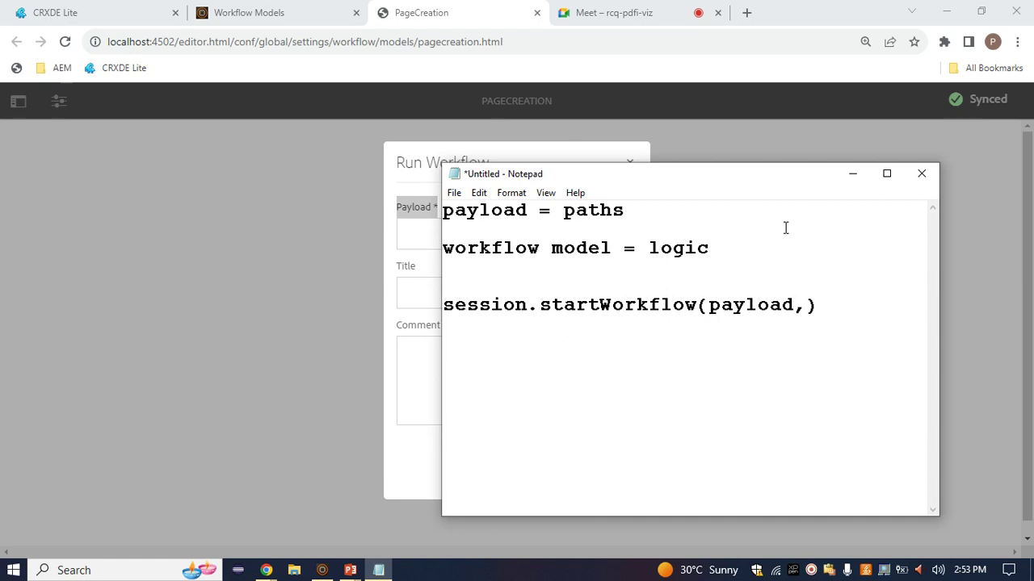
Add wm as the call's second argument, and remove the trial metadata argument so it reads session.startWorkflow(payload,wm)
text(wo)
key(BackSpace)
text(m,metada)
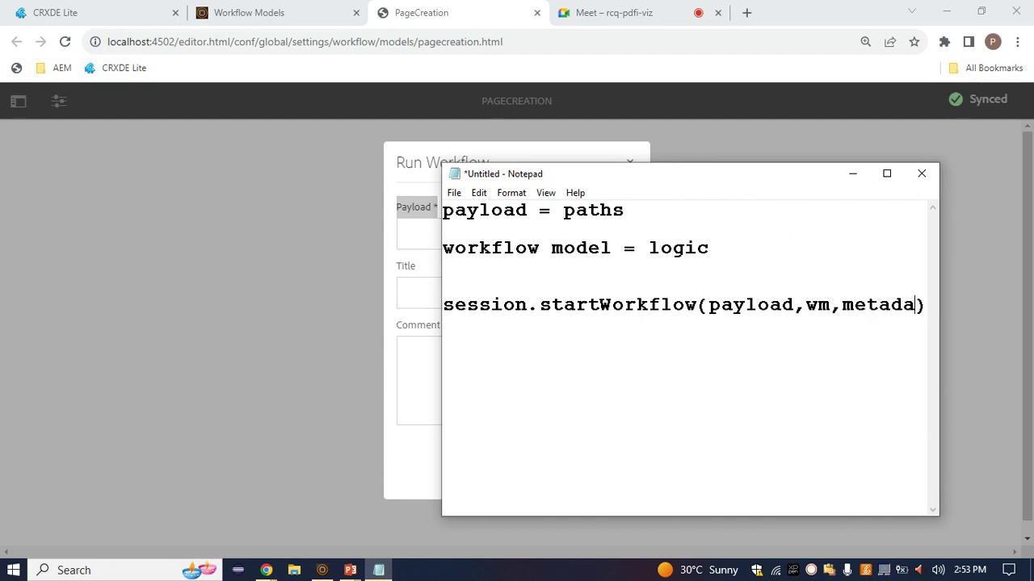
text(ta)
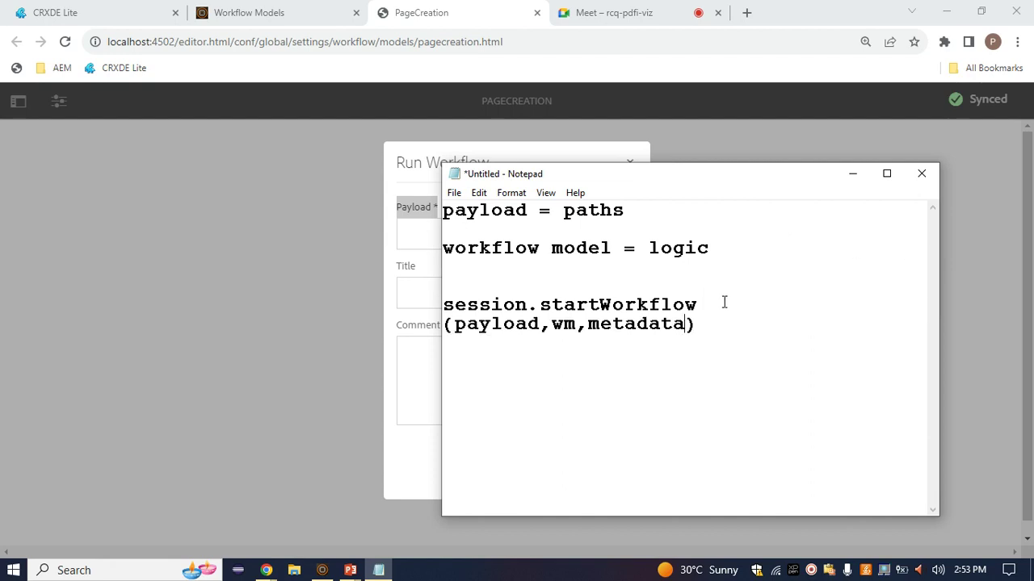
key(BackSpace)
key(BackSpace)
key(BackSpace)
key(BackSpace)
key(BackSpace)
key(BackSpace)
key(BackSpace)
key(BackSpace)
key(BackSpace)
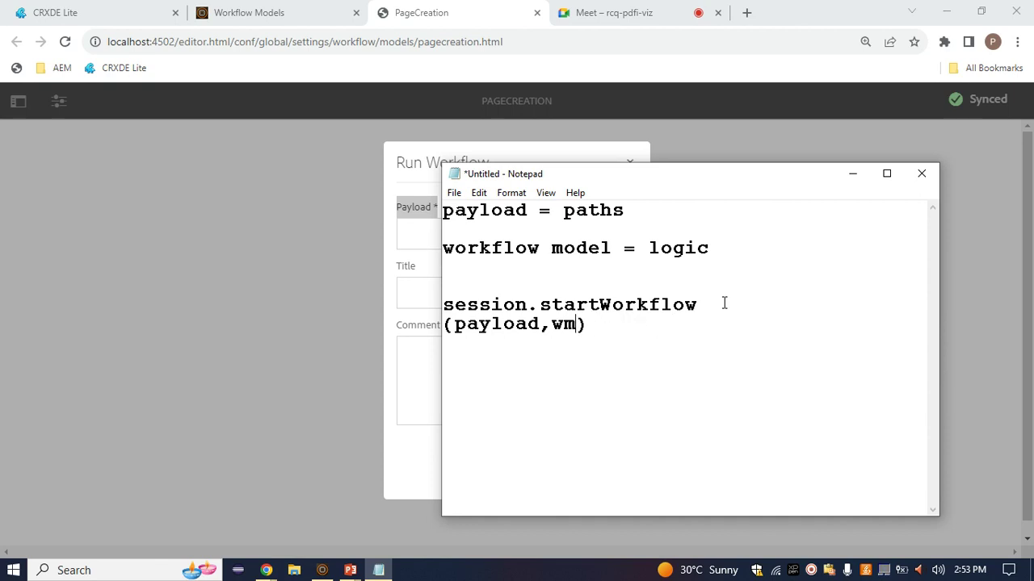
Highlight the workflow model note together with the startWorkflow call, then close Notepad without saving
triple_click(507, 318)
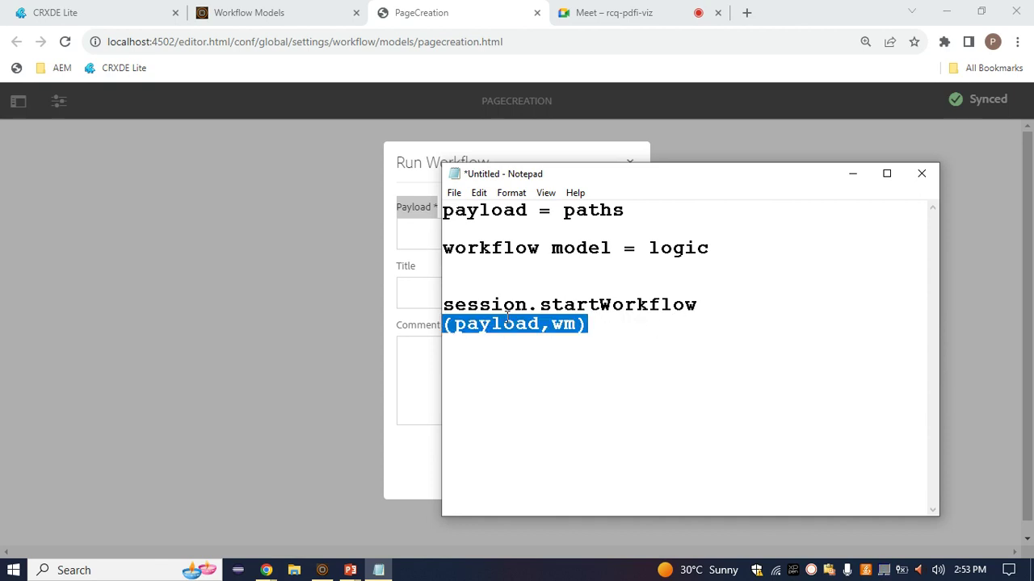
click(564, 332)
drag(583, 334, 417, 241)
click(921, 173)
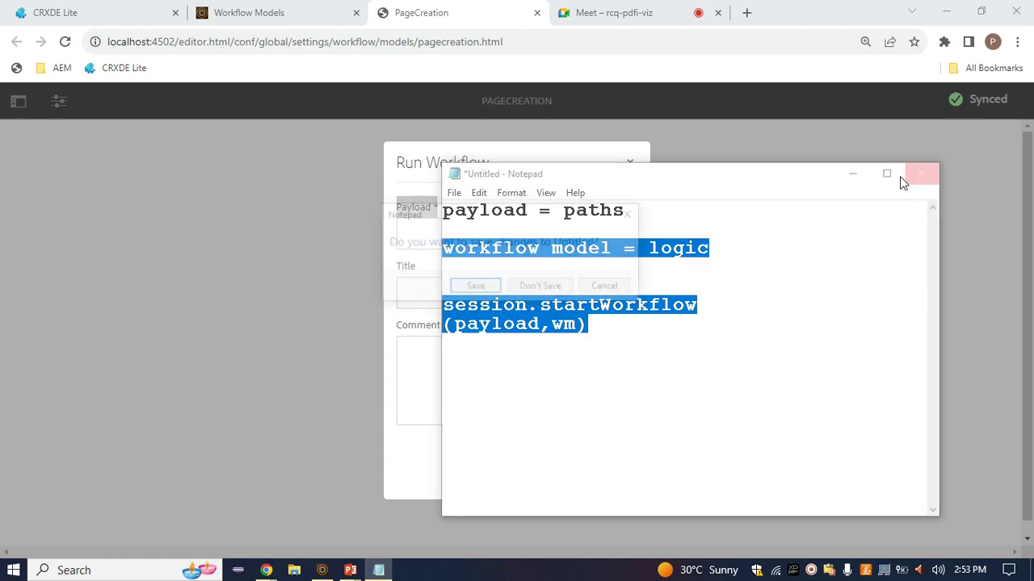
click(541, 288)
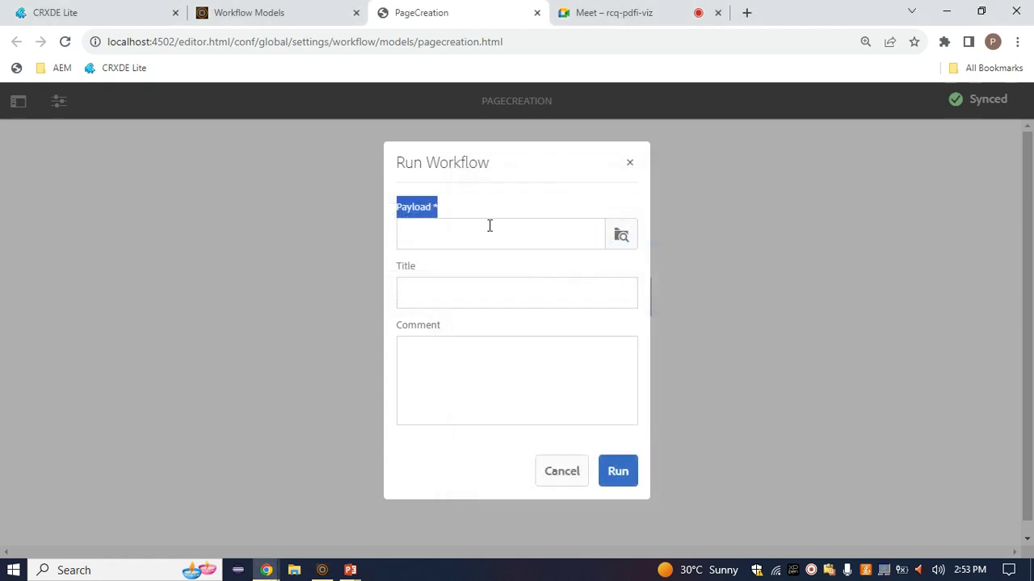
Set the workflow payload to the en page by browsing to content, surge sites, us, en and confirming the path
click(563, 238)
click(635, 244)
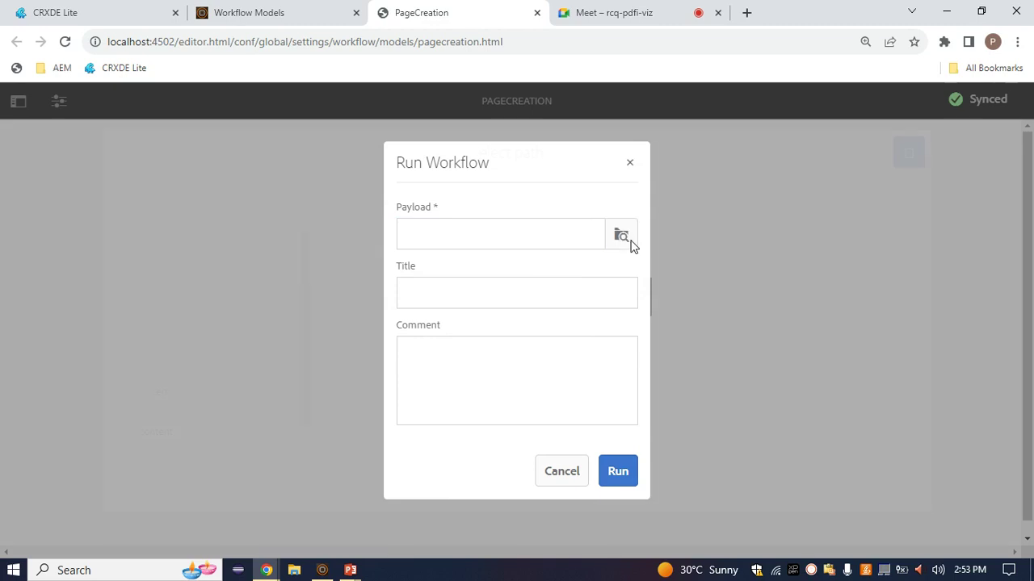
scroll(231, 380, down, 2)
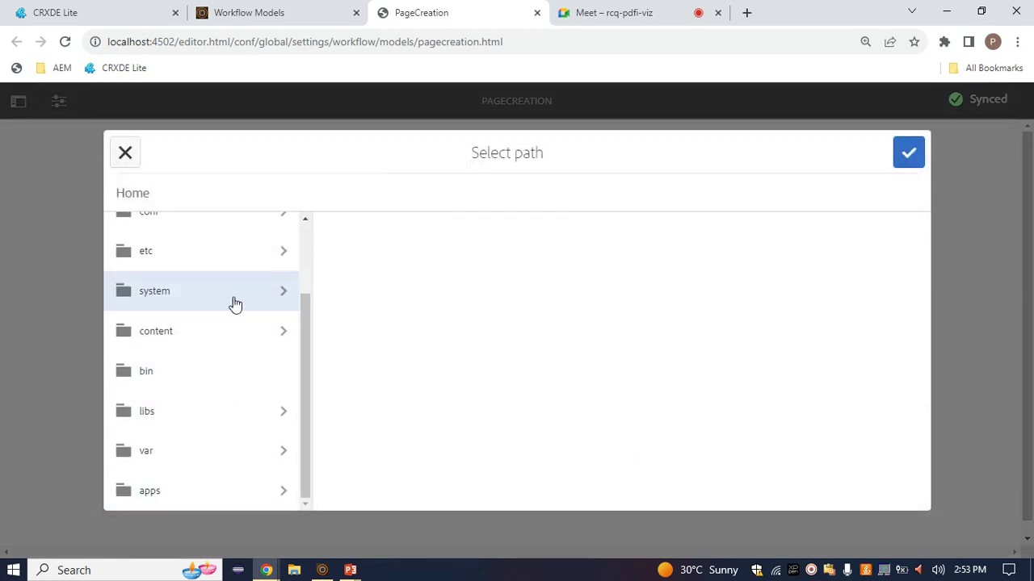
click(238, 333)
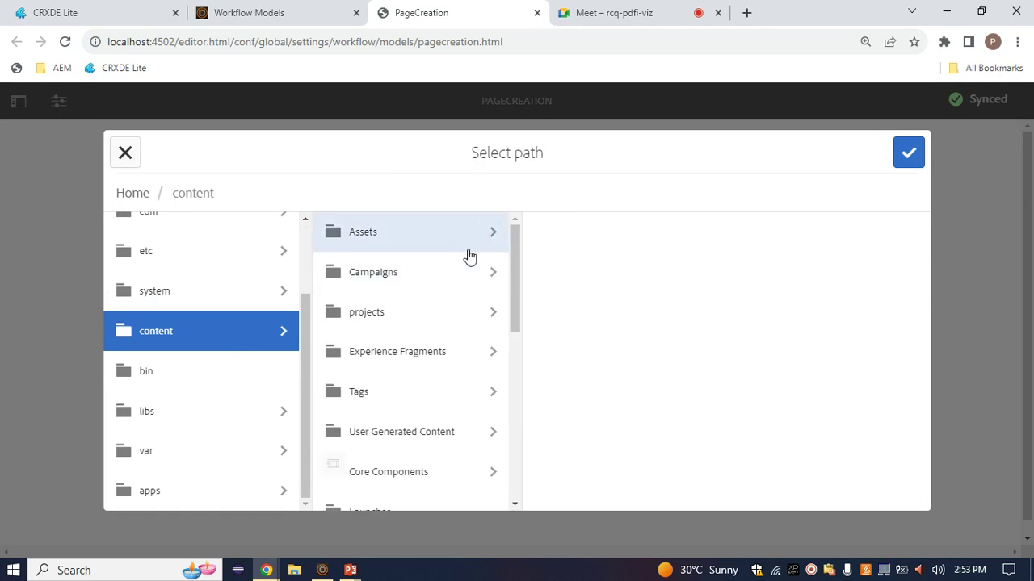
scroll(456, 368, down, 5)
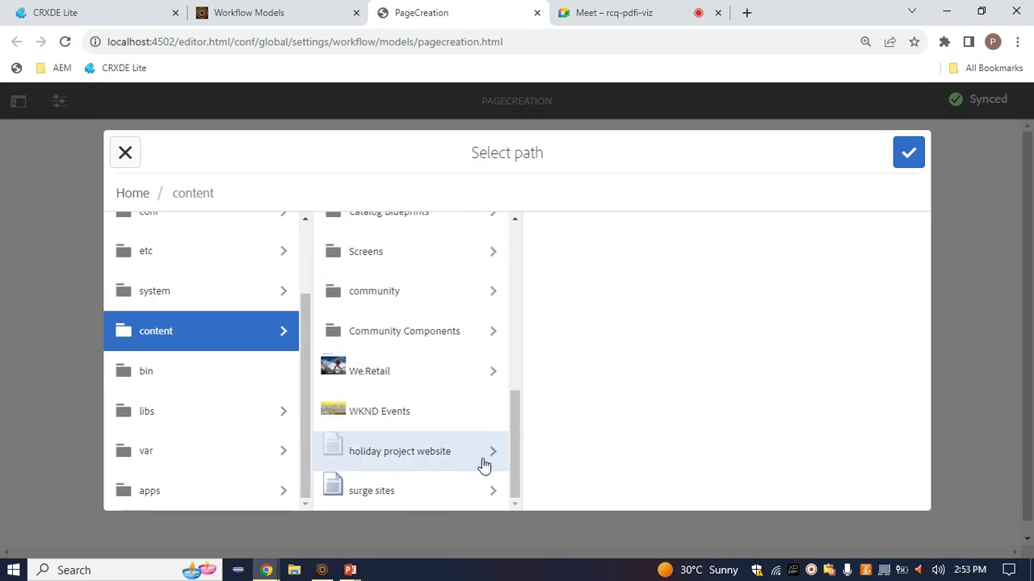
click(486, 491)
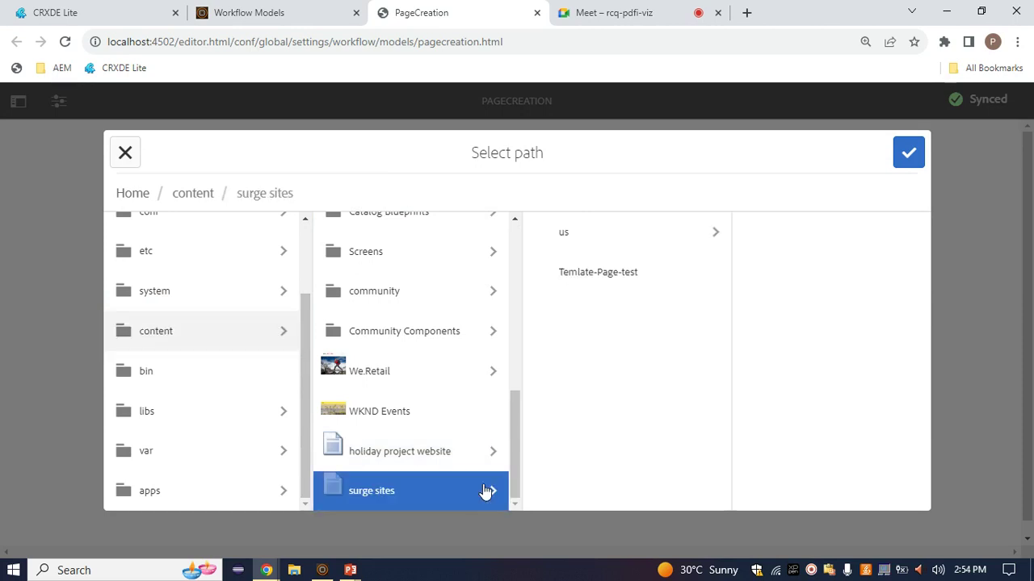
click(654, 243)
click(733, 234)
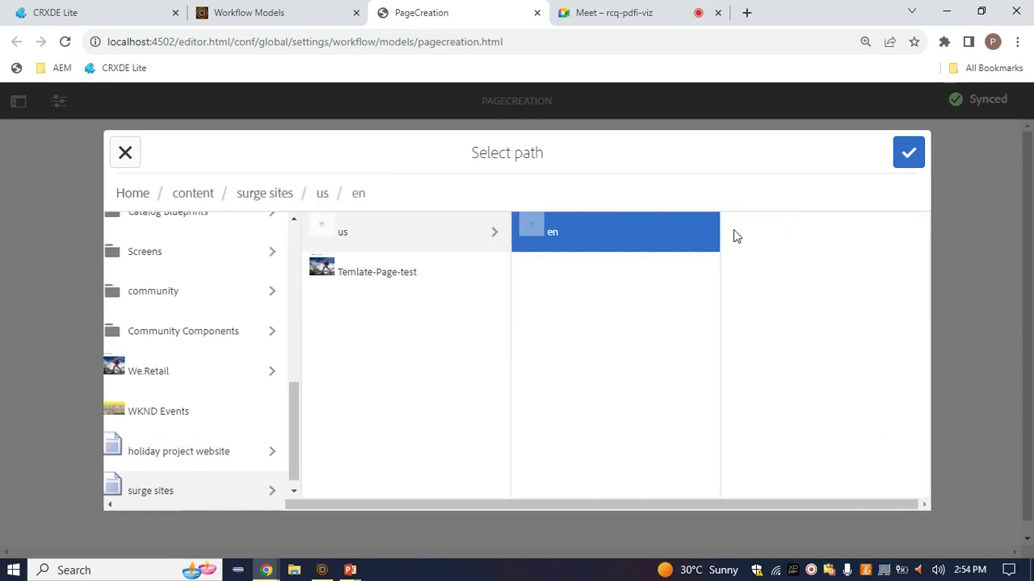
click(910, 153)
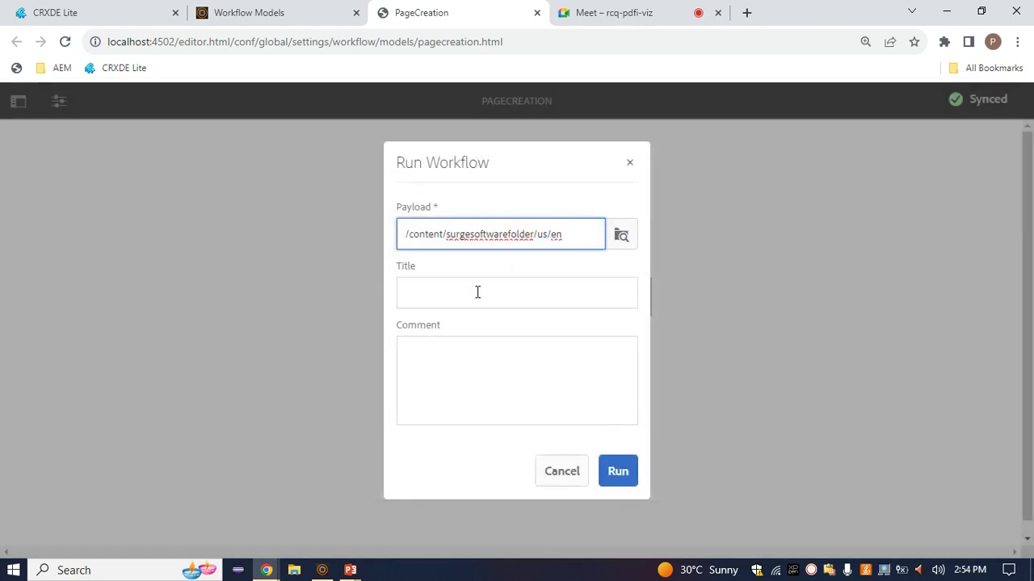
Title the workflow run "for en page version created" and run it
click(477, 292)
text(psgre)
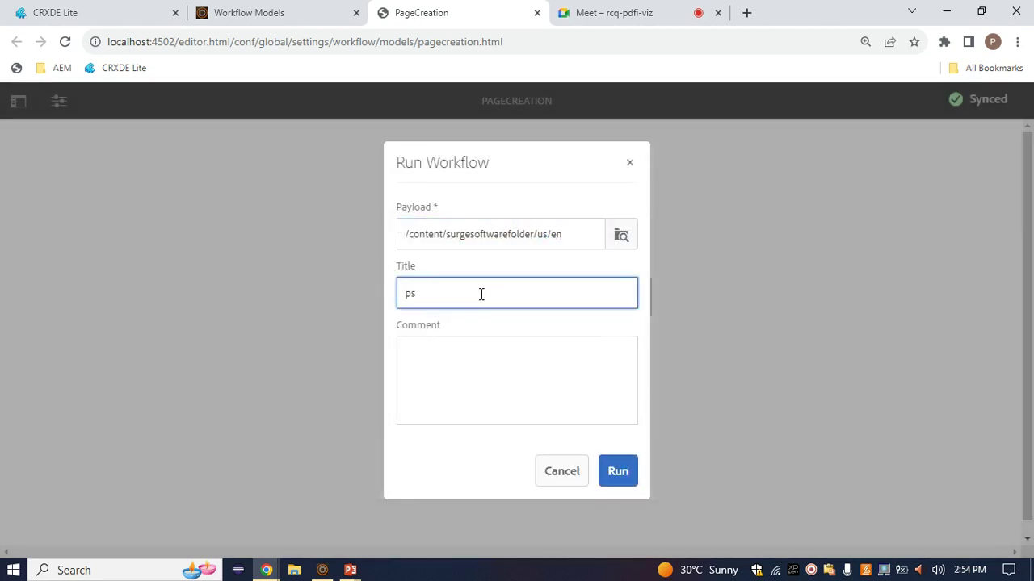
key(BackSpace)
key(BackSpace)
text(for en page version created)
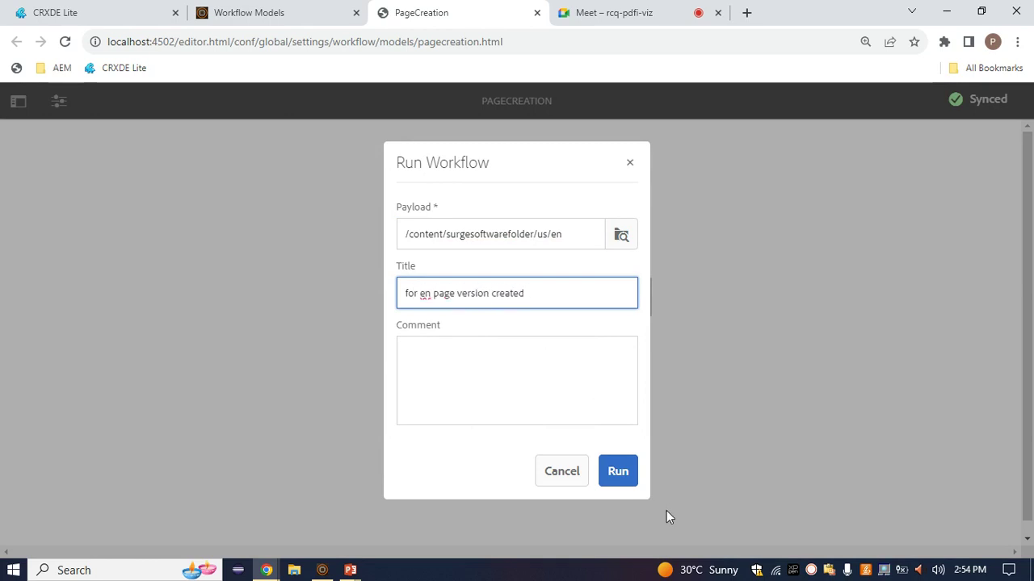
click(611, 472)
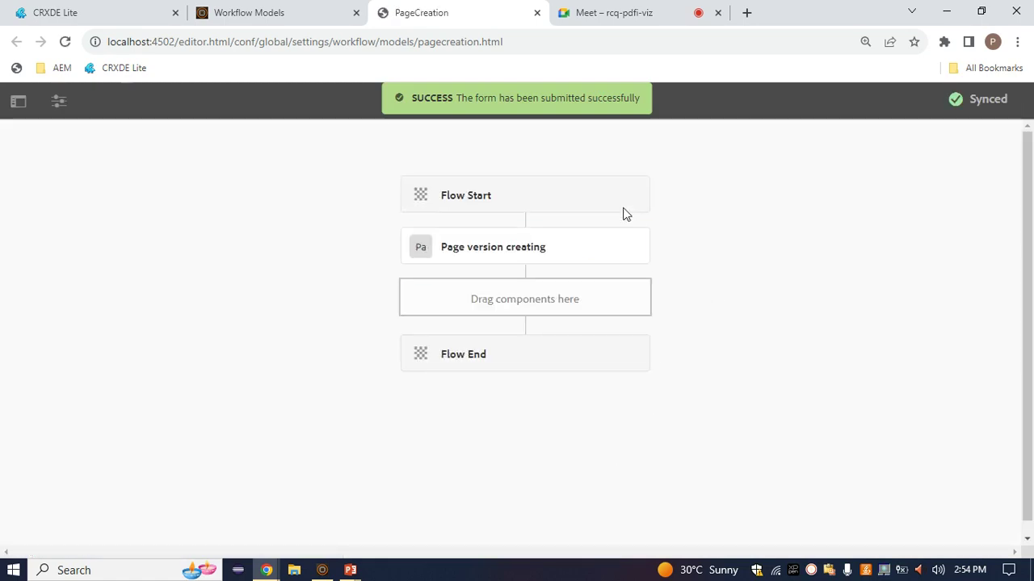
Return to the Sites console, reload it, select the en page under us, and show its timeline
click(303, 6)
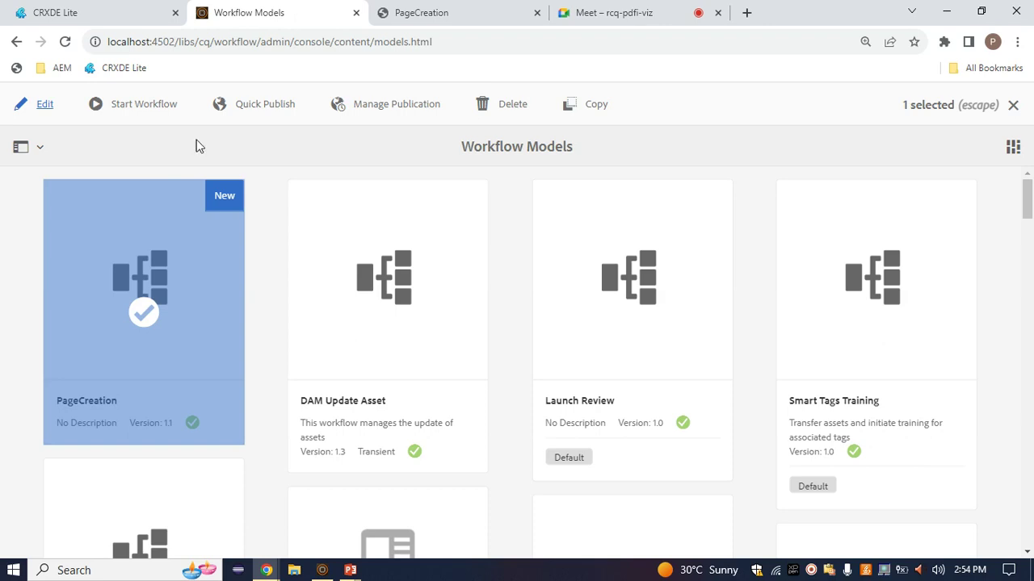
click(17, 42)
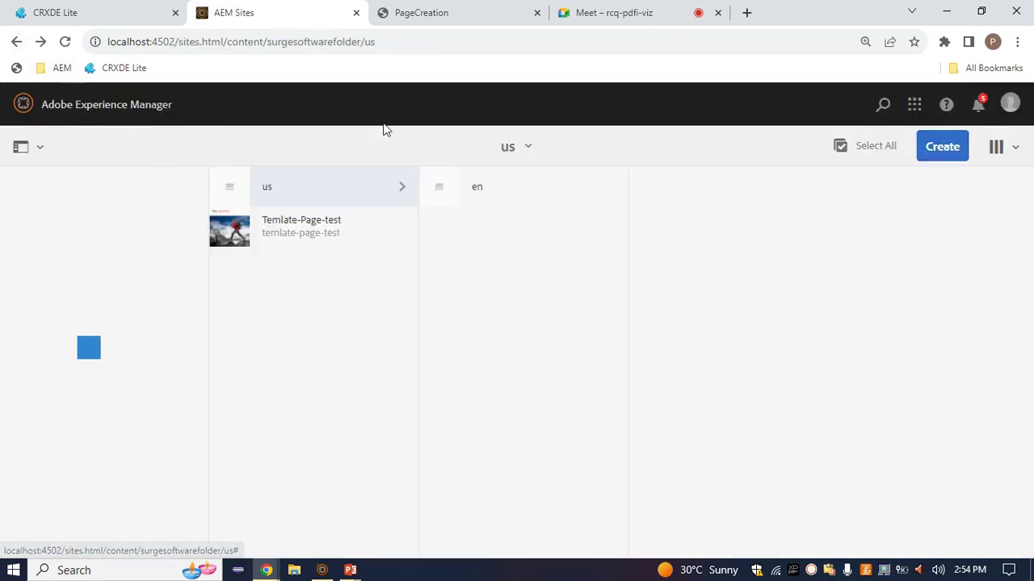
click(436, 202)
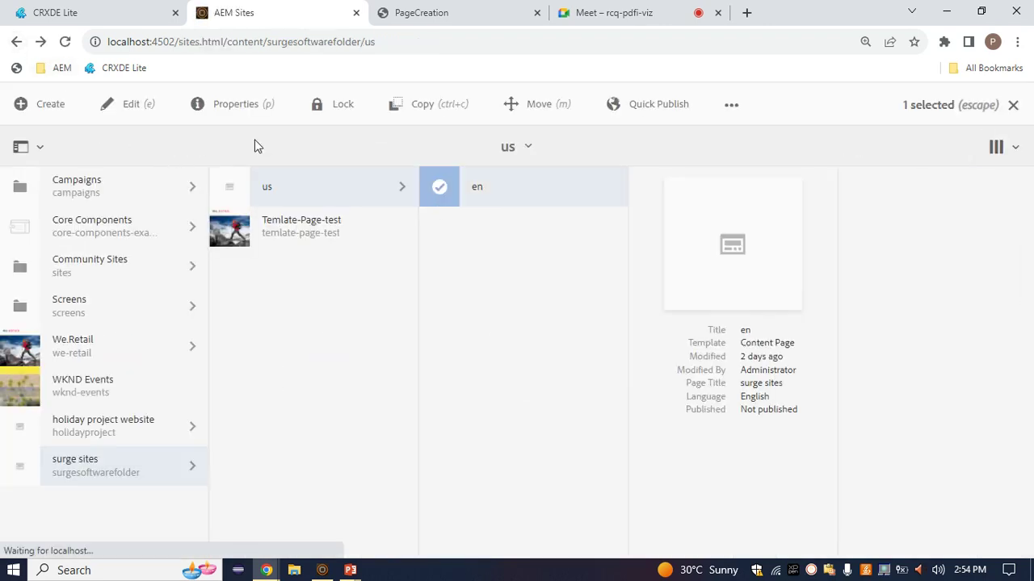
click(64, 42)
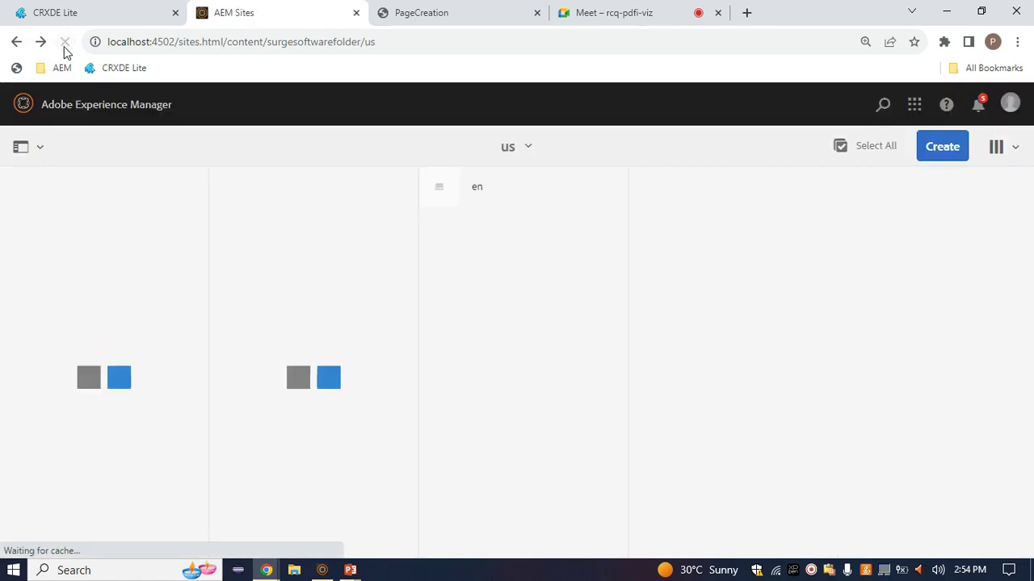
click(453, 193)
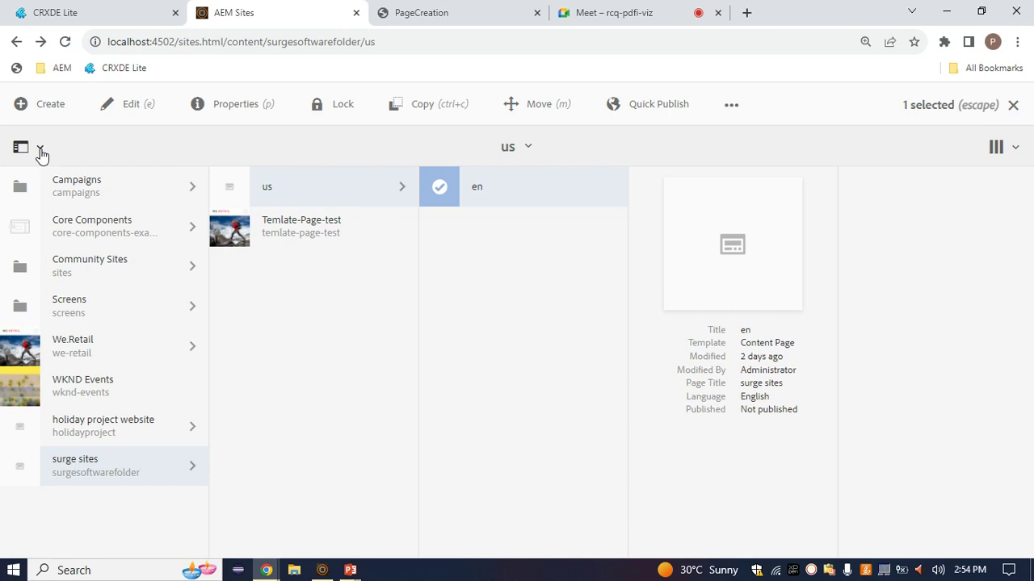
click(40, 154)
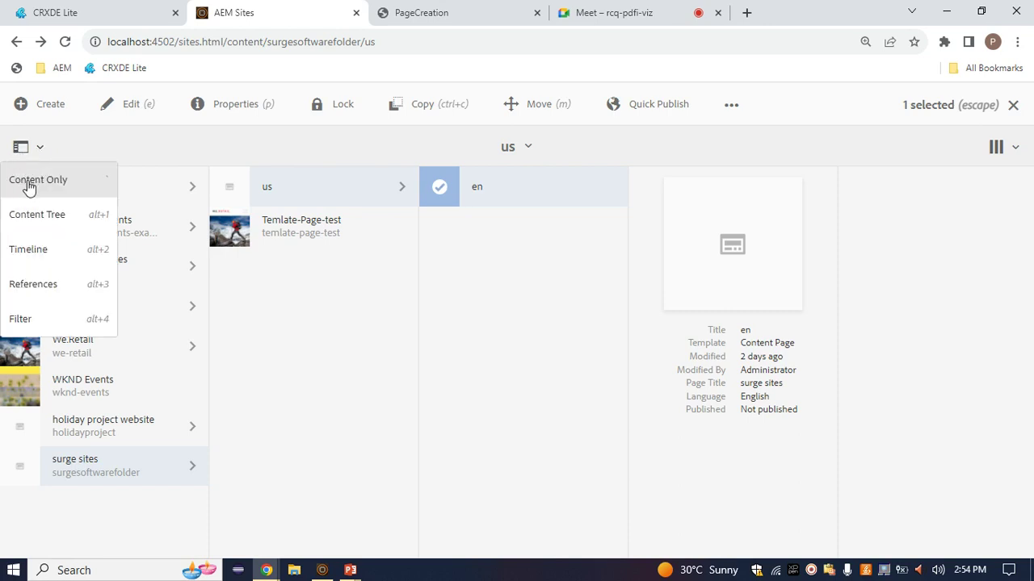
click(55, 250)
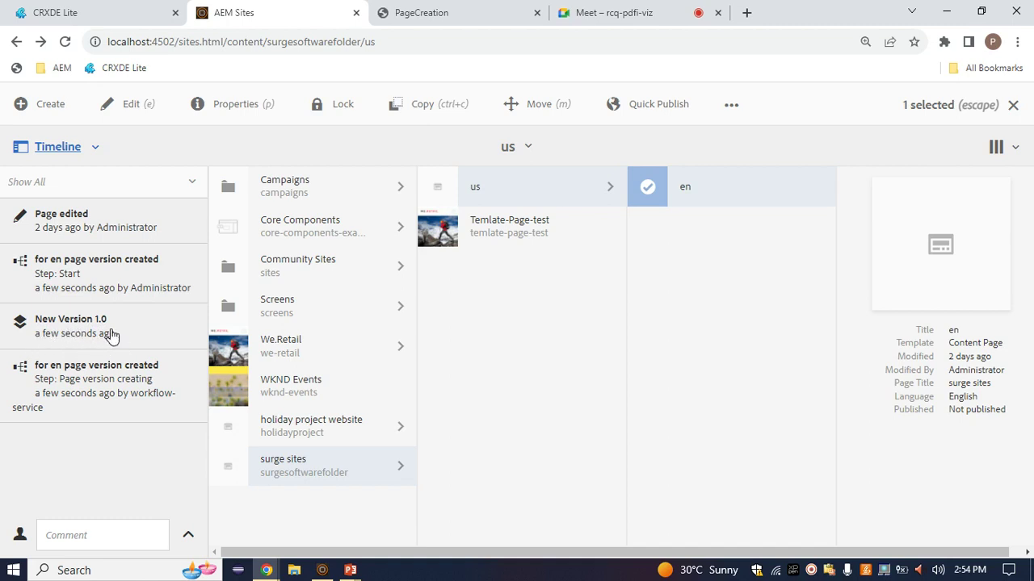
Filter the en page's timeline to Versions, expand and collapse the newest version's options, and restore the Show All view
click(142, 185)
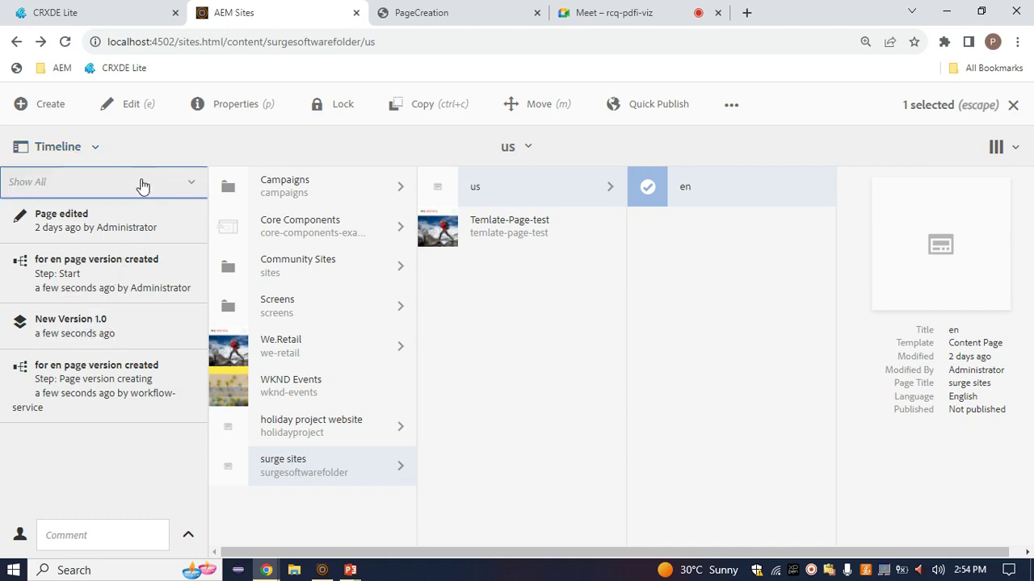
click(70, 391)
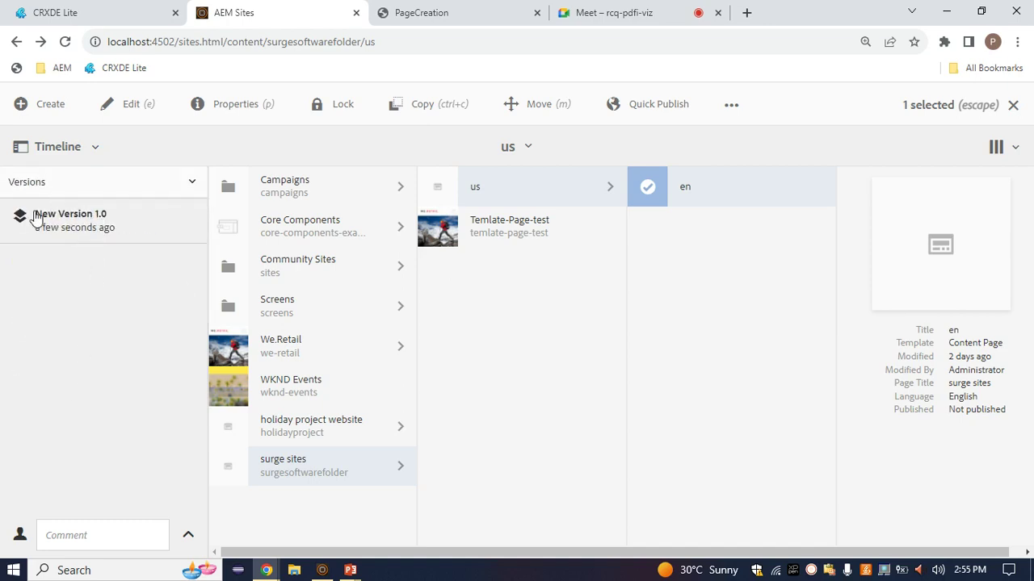
drag(34, 218, 124, 218)
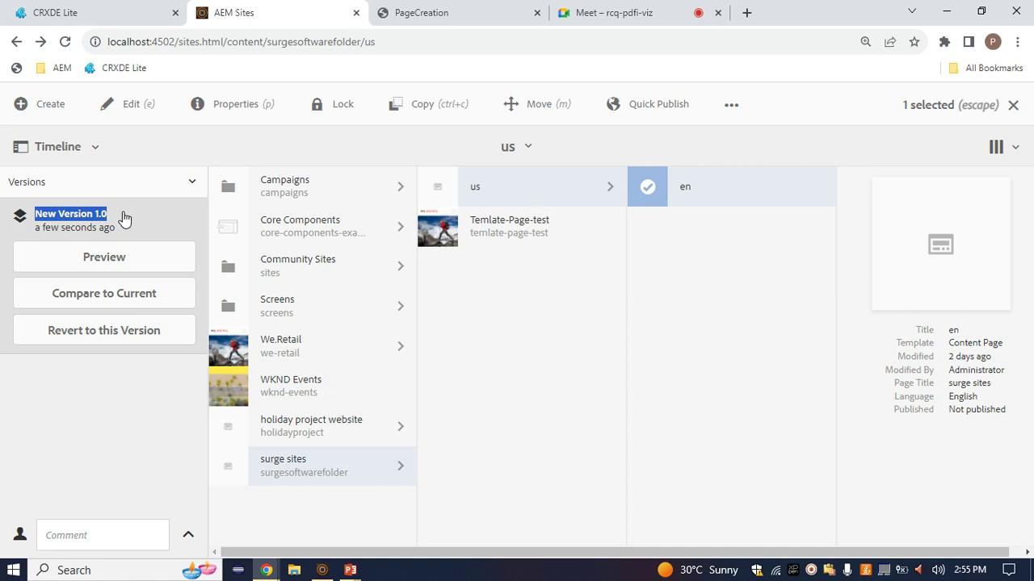
click(124, 218)
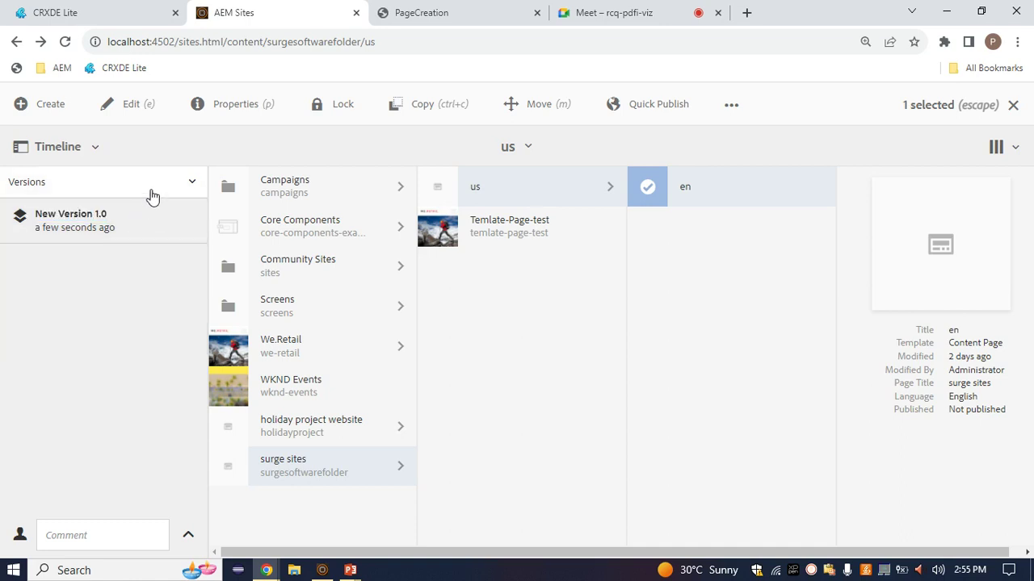
click(150, 194)
click(125, 217)
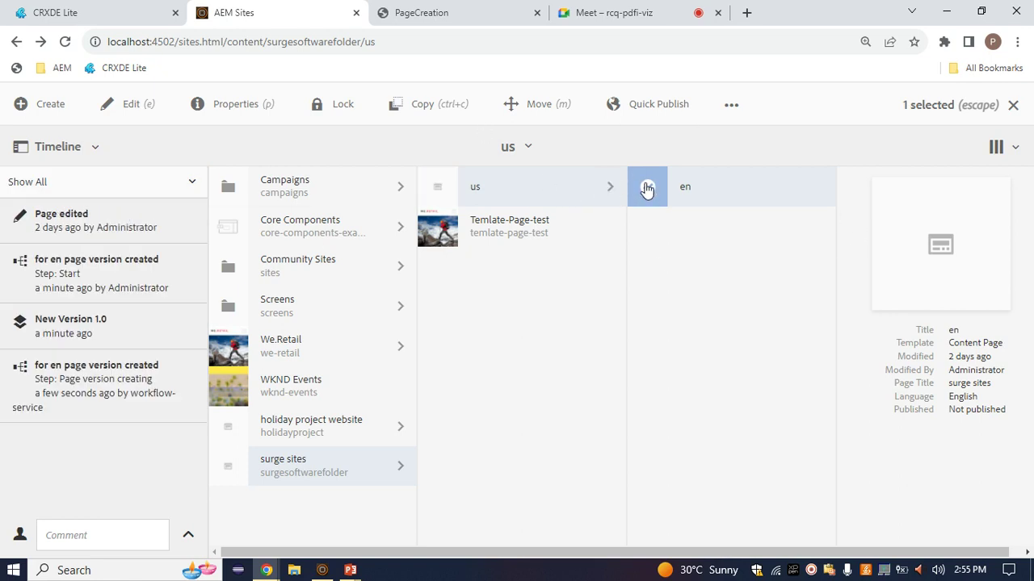
Go to the Workflow Launchers console in Tools and start adding a new workflow launcher
click(424, 10)
click(268, 8)
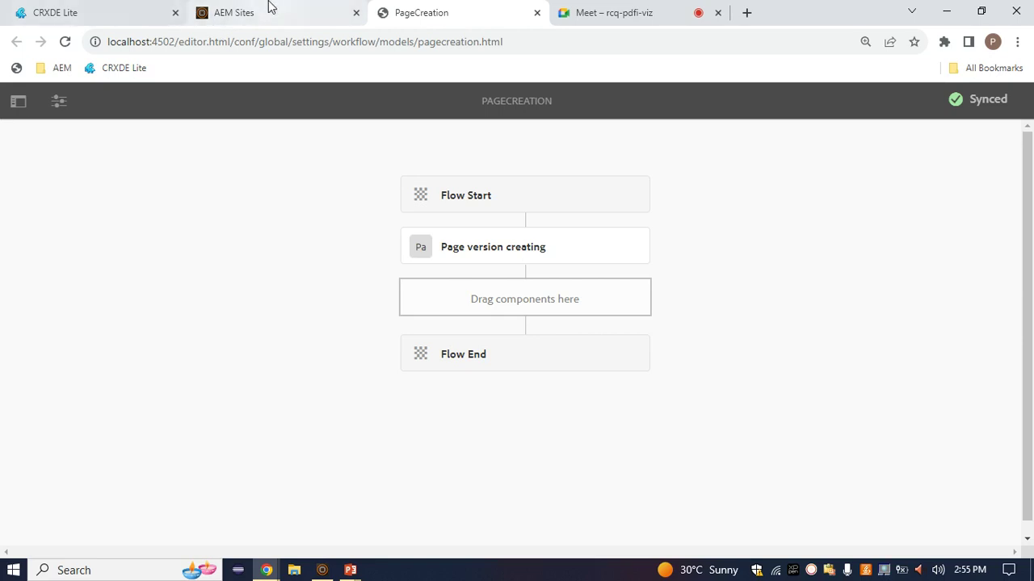
click(17, 42)
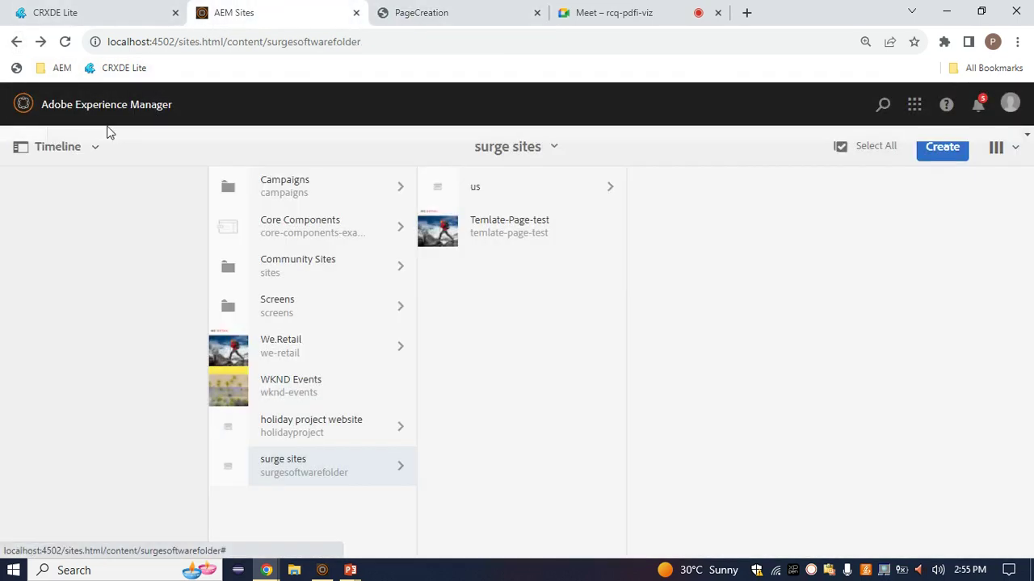
click(108, 128)
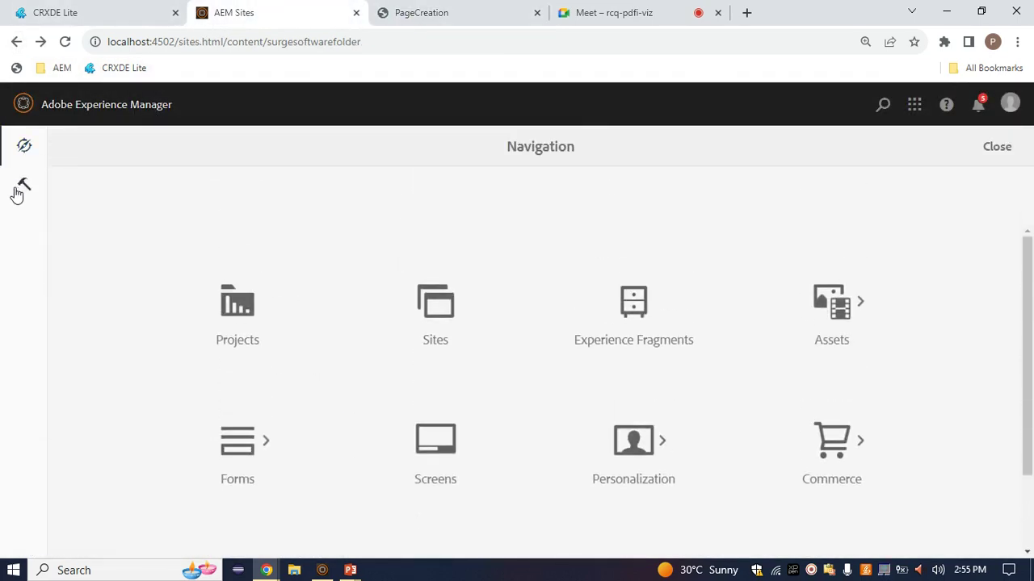
click(19, 187)
click(108, 226)
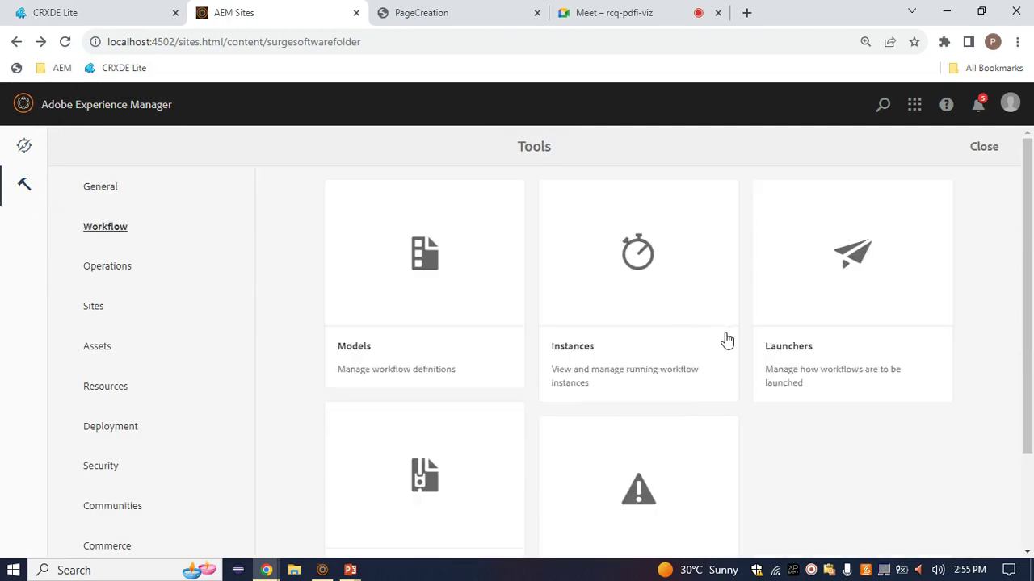
scroll(722, 339, down, 1)
click(826, 279)
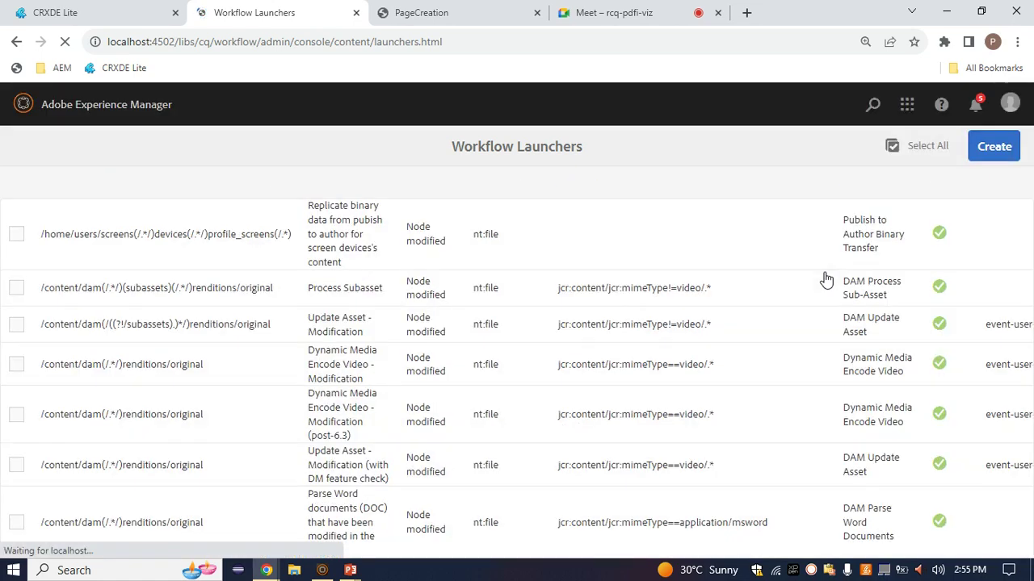
click(987, 149)
click(913, 187)
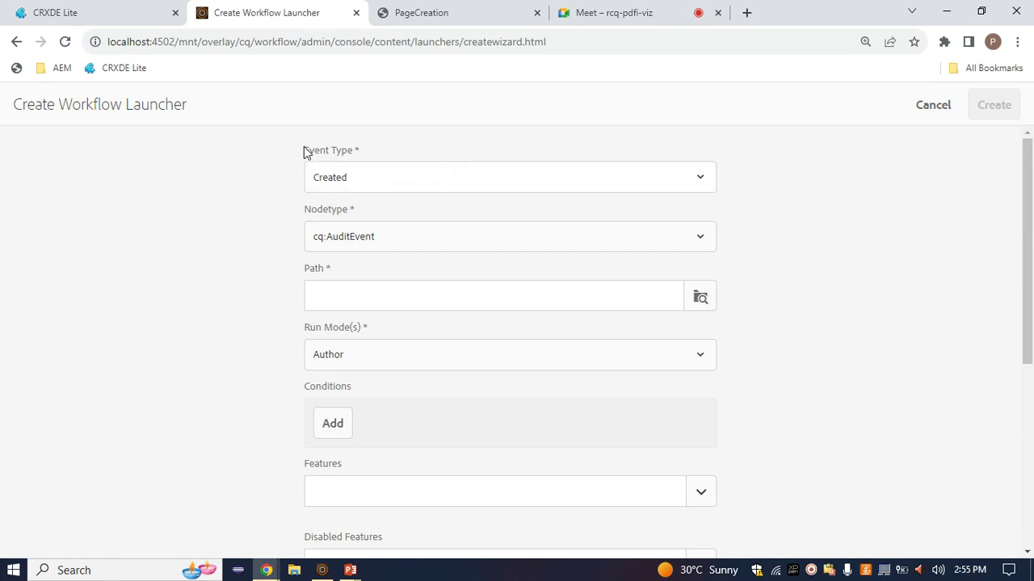
Highlight the launcher's Event Type label, review its options, and choose Created as the event type
drag(318, 153, 358, 154)
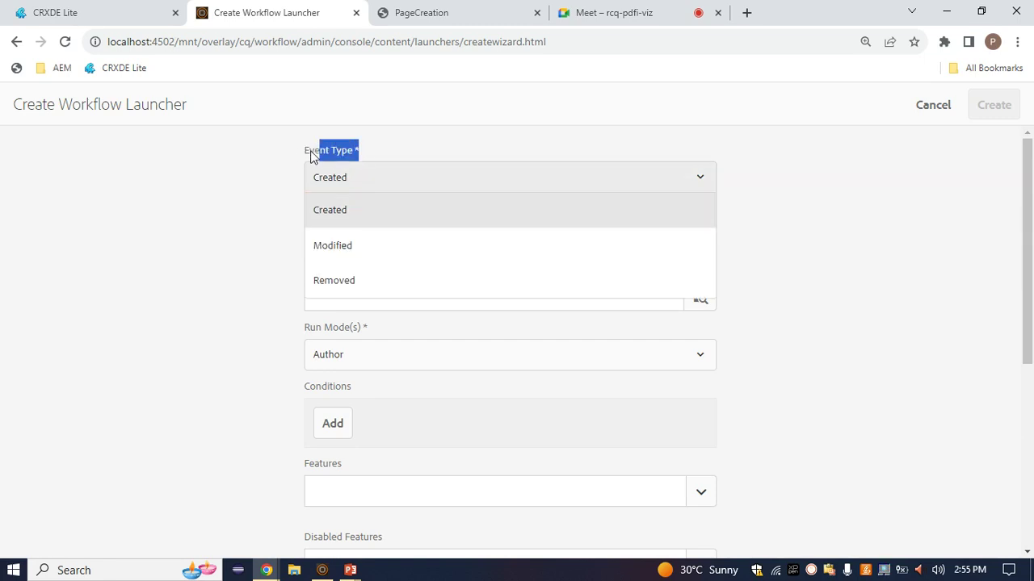
key(Escape)
click(261, 165)
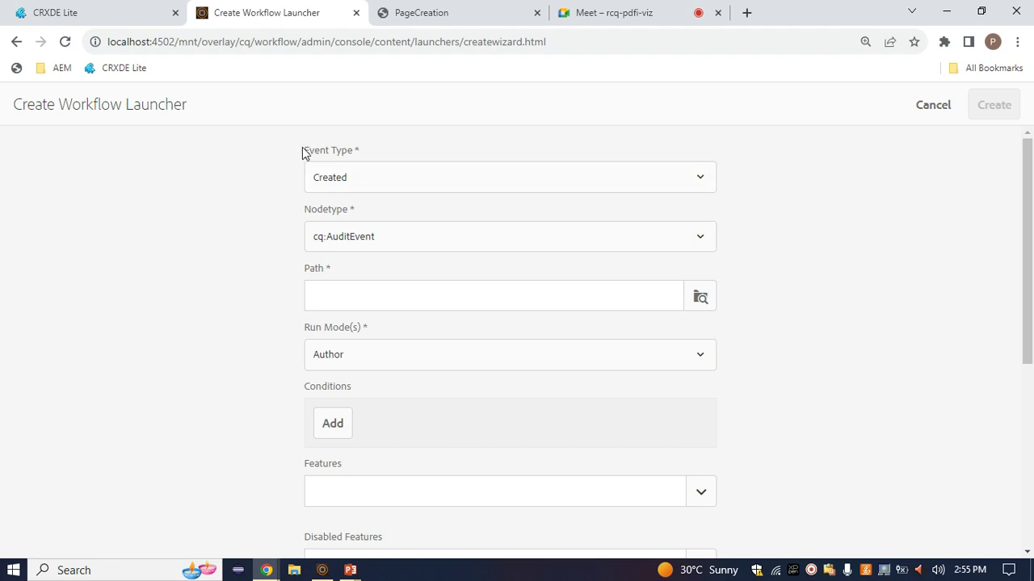
drag(306, 153, 361, 152)
click(369, 154)
click(295, 159)
click(378, 185)
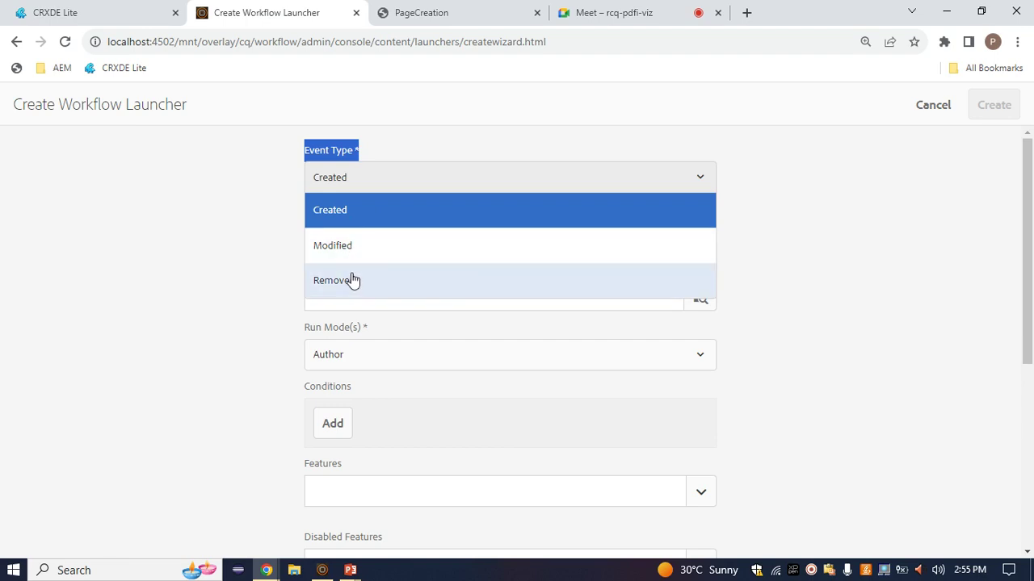
click(355, 219)
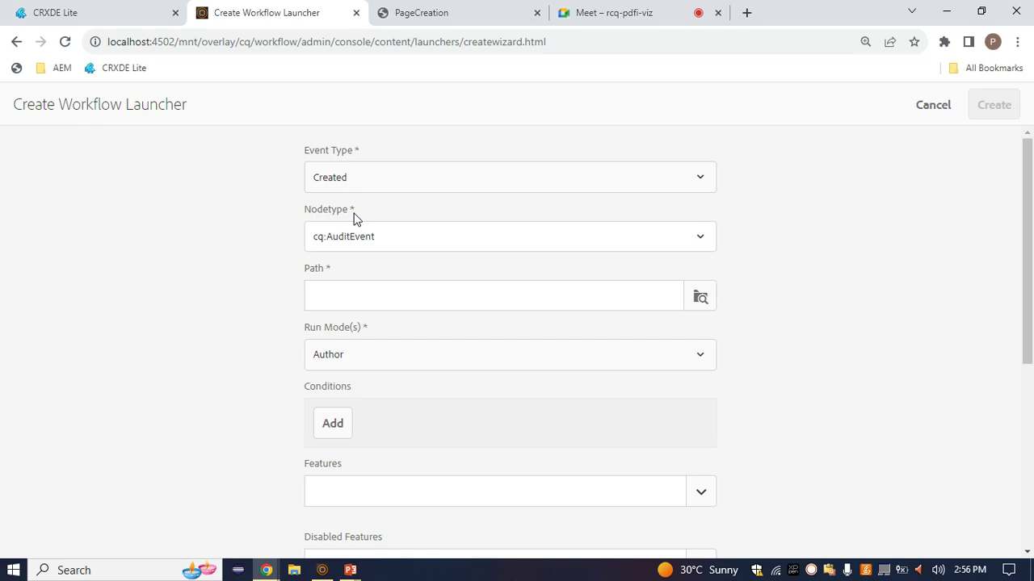
Set the launcher's node type to cq:Page
click(463, 233)
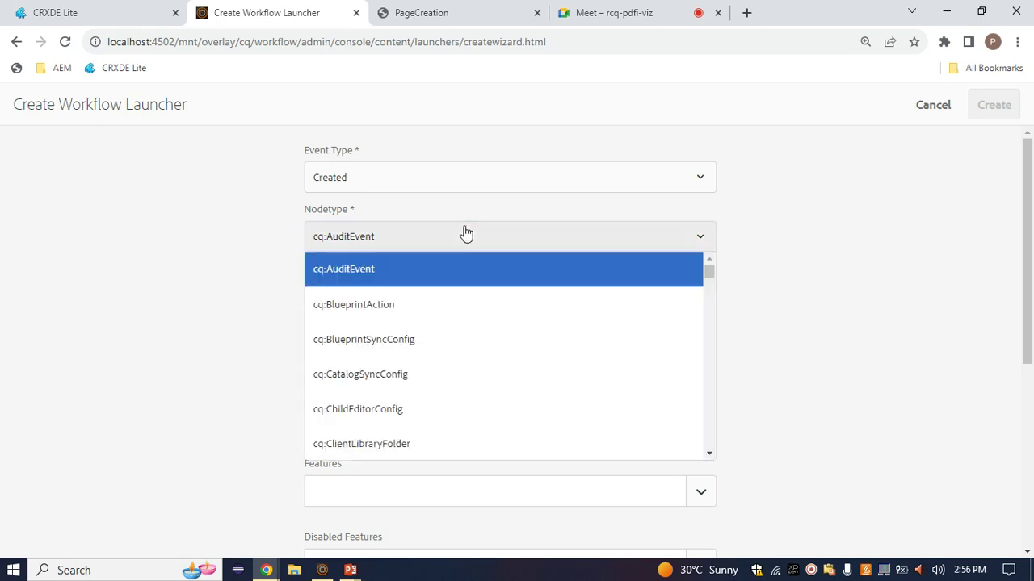
scroll(452, 360, down, 2)
scroll(452, 360, down, 6)
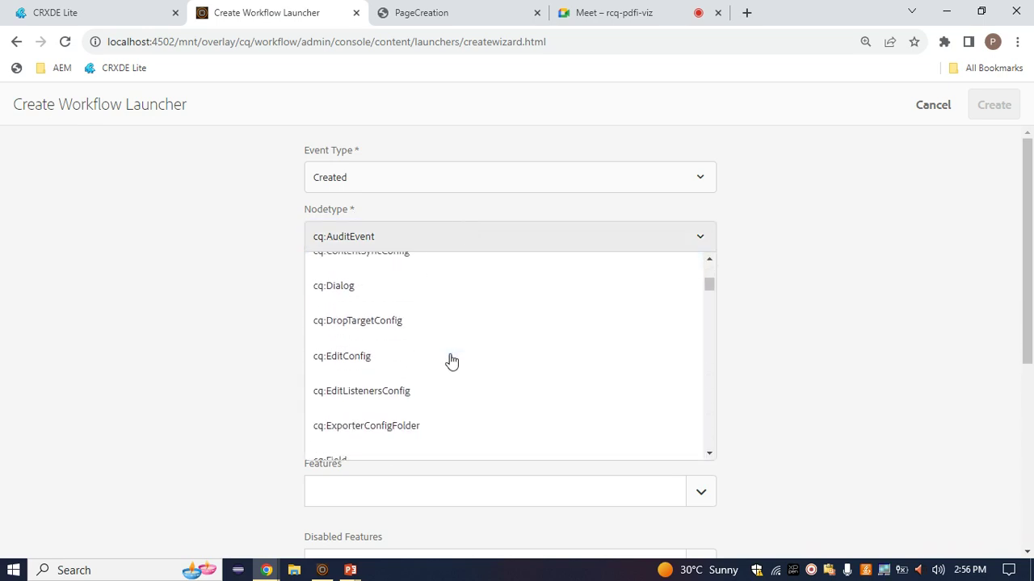
scroll(450, 360, down, 3)
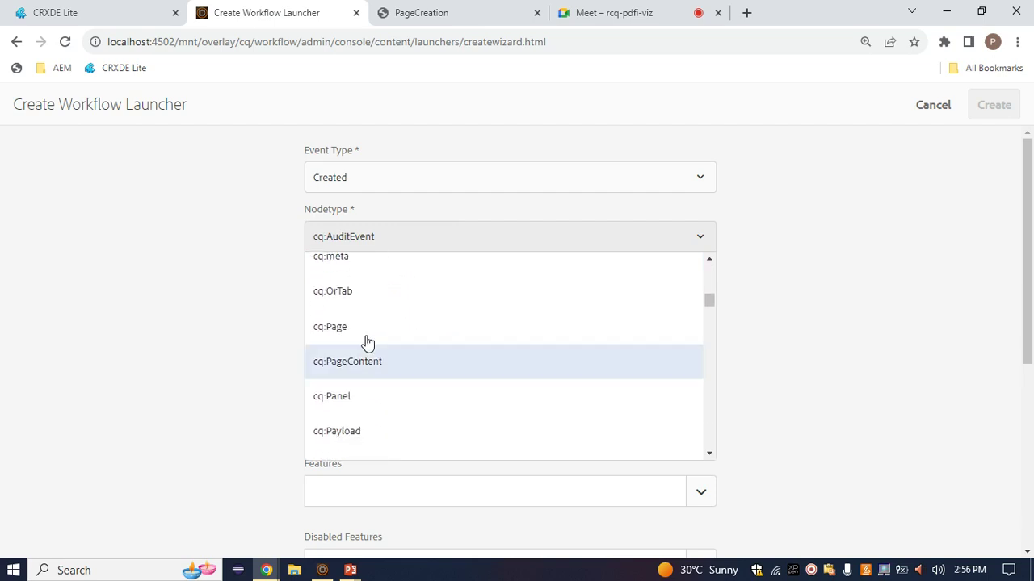
click(351, 325)
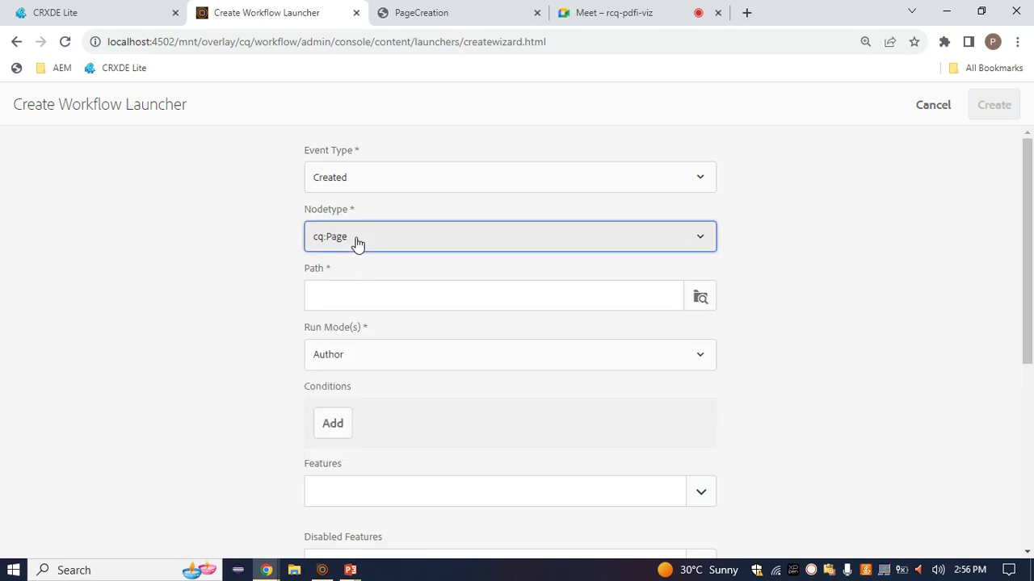
click(327, 239)
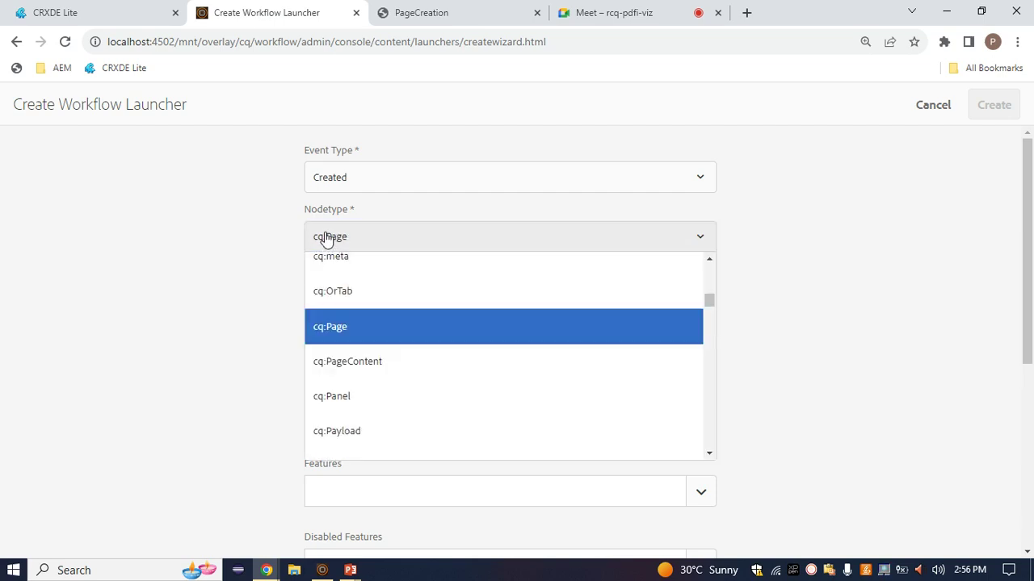
click(343, 343)
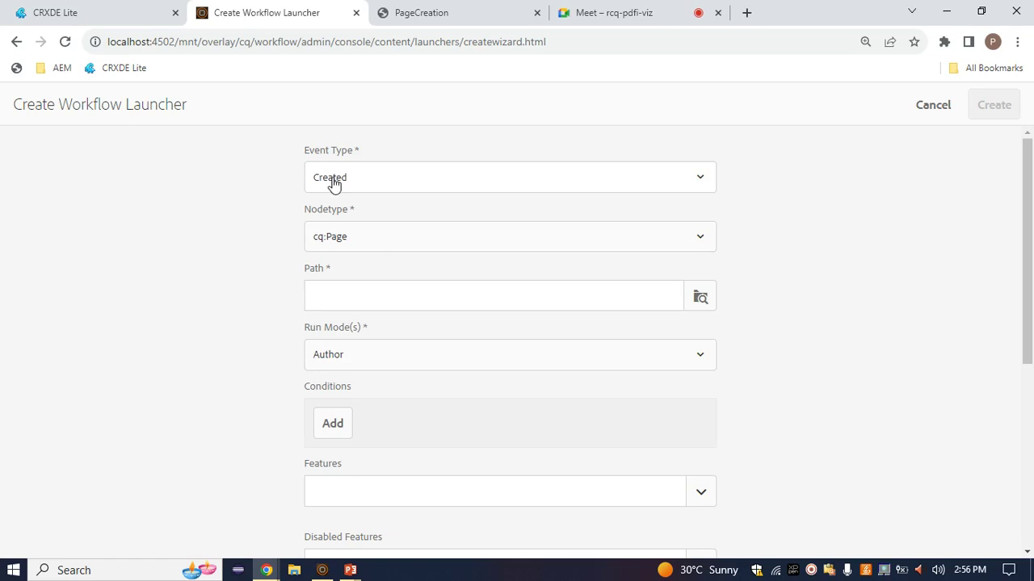
Set the launcher path to /content/surgesoftwarefolder/us/en by browsing to content, surge sites, us, en and confirming the selection
drag(301, 271, 338, 275)
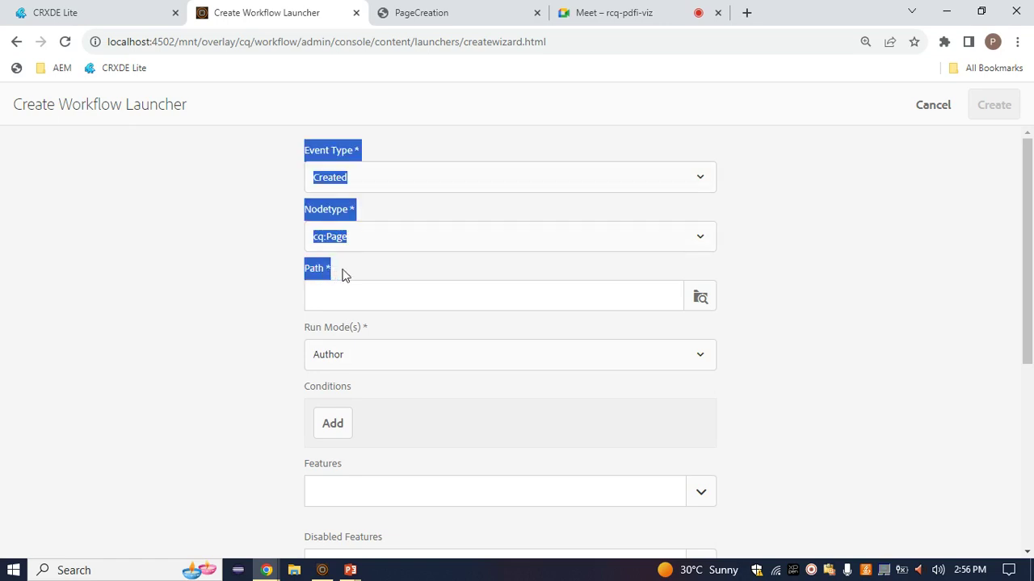
click(343, 275)
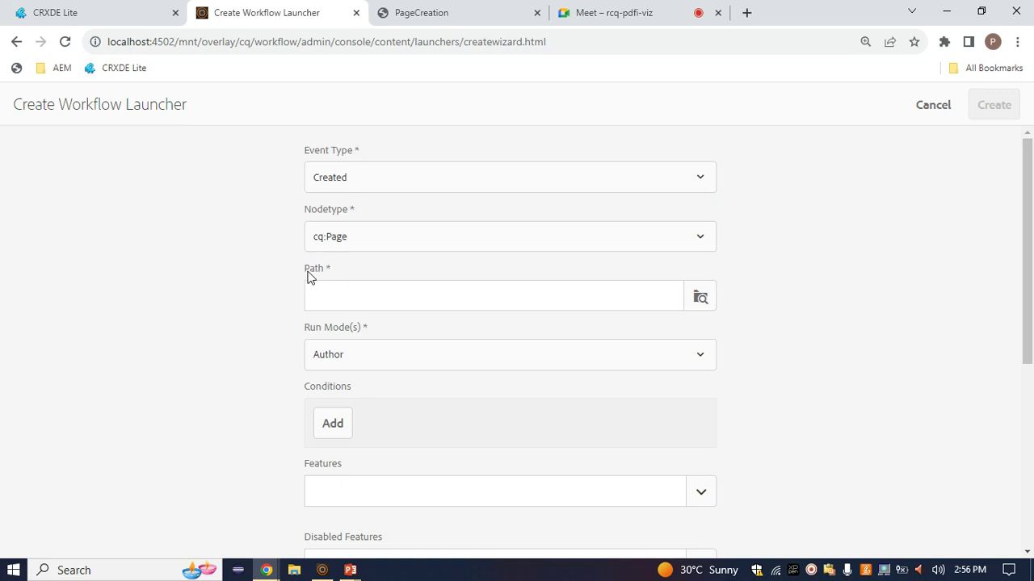
click(710, 306)
scroll(239, 414, down, 1)
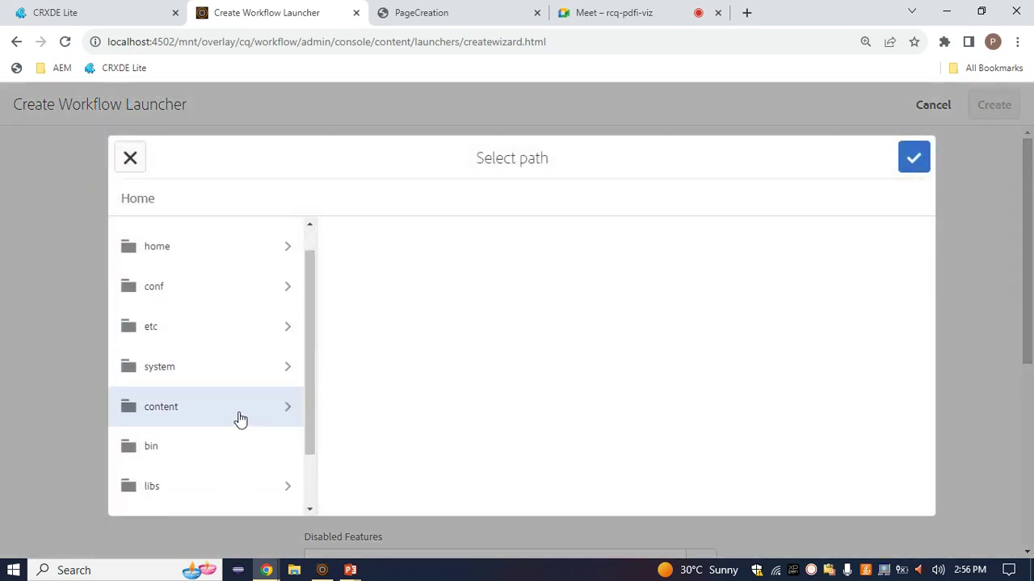
click(240, 418)
scroll(449, 401, down, 6)
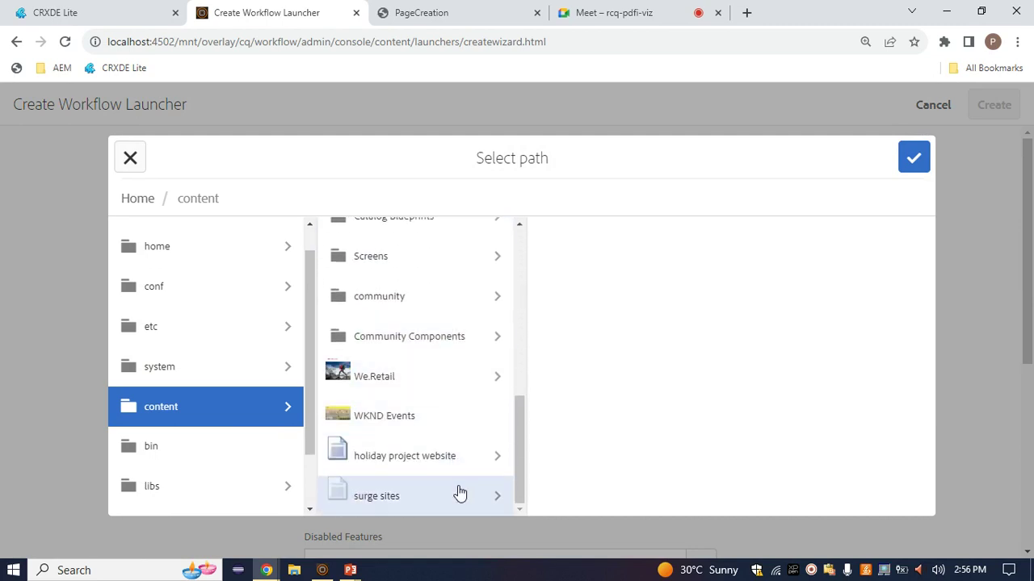
click(466, 496)
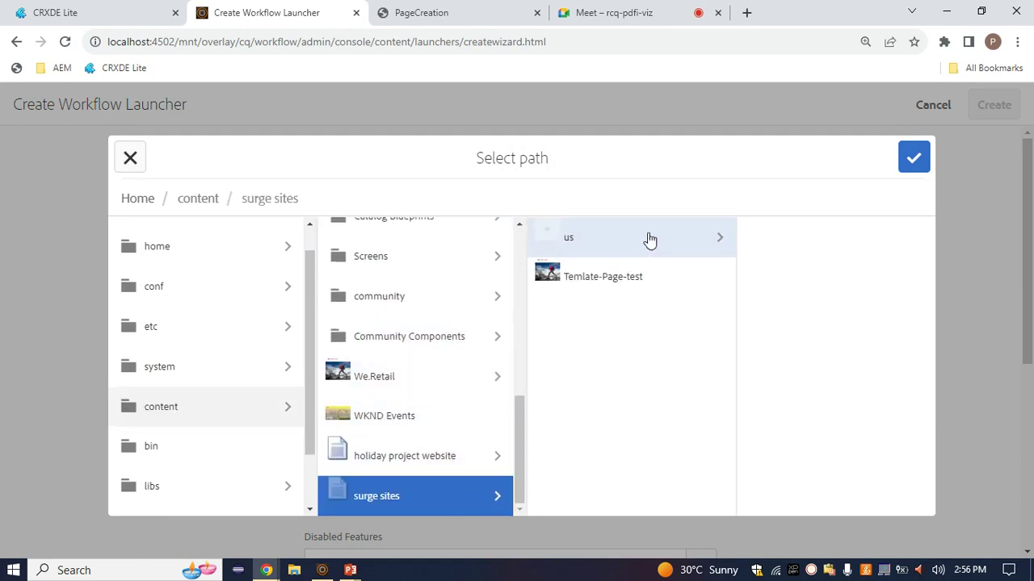
click(647, 237)
click(743, 239)
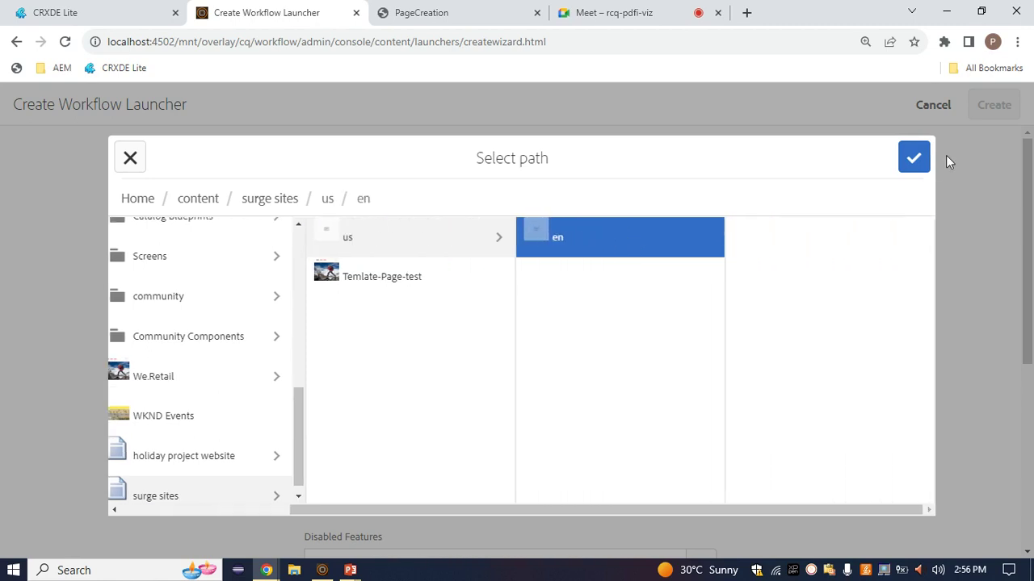
click(915, 157)
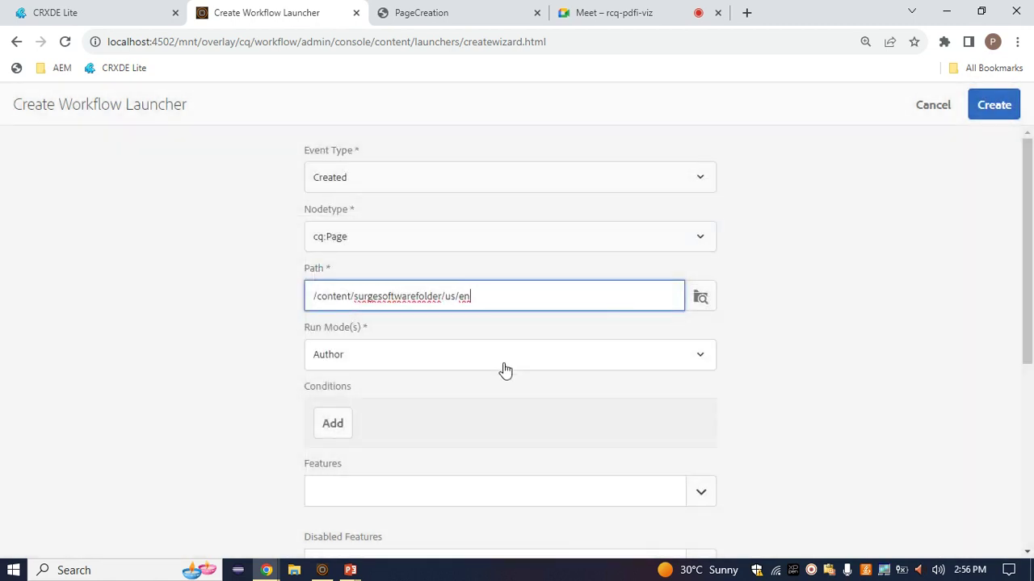
Choose Author as the launcher's run mode
scroll(503, 370, down, 1)
scroll(508, 323, down, 1)
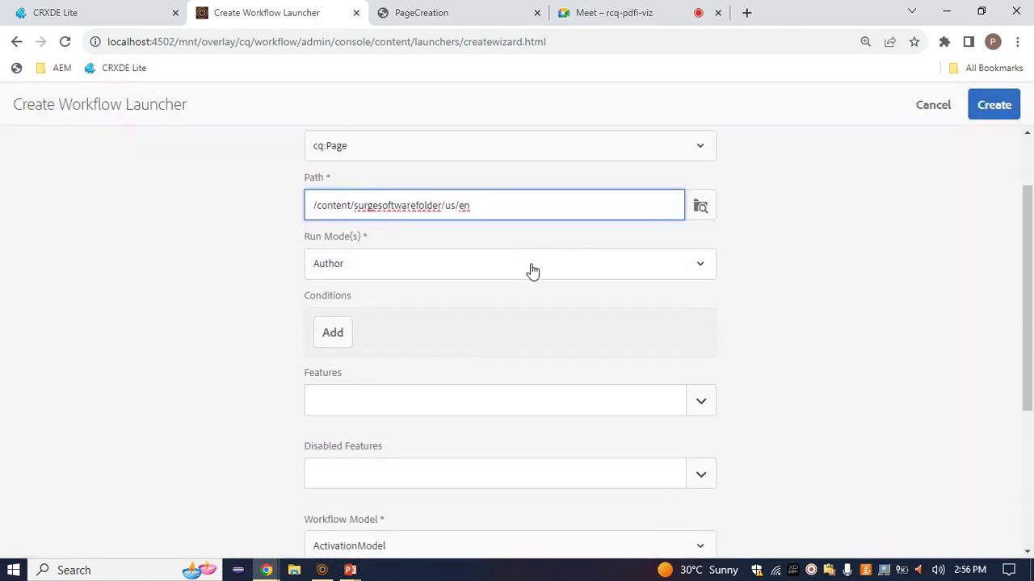
click(529, 268)
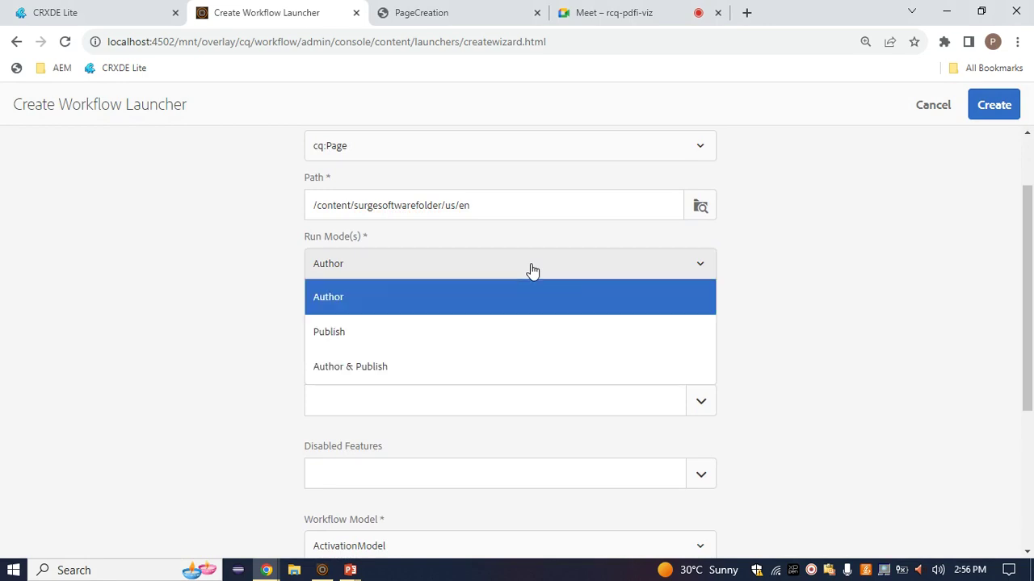
click(325, 298)
scroll(417, 364, down, 2)
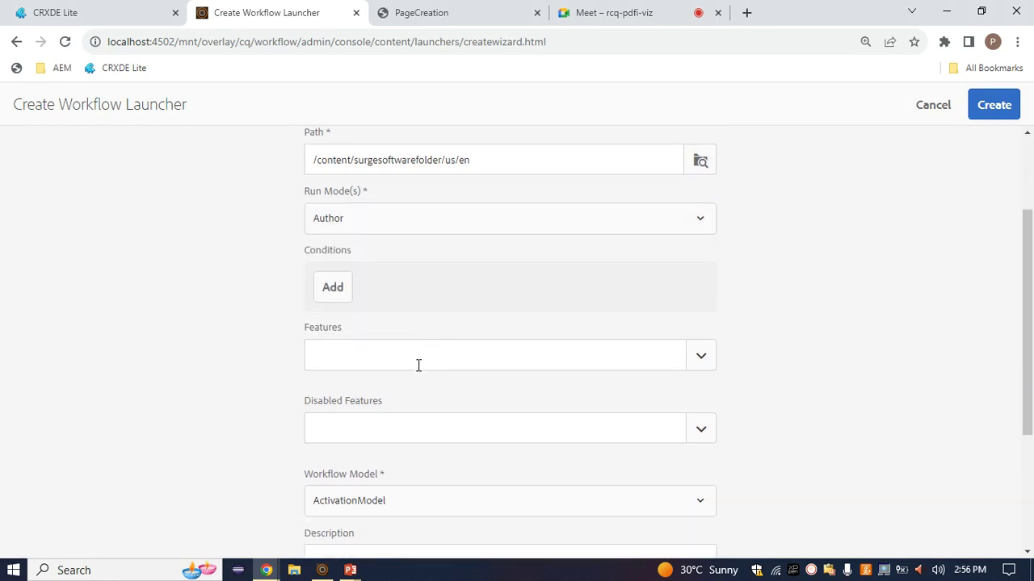
Review the launcher form's settings, highlighting the Event Type label and the path value
scroll(420, 392, up, 3)
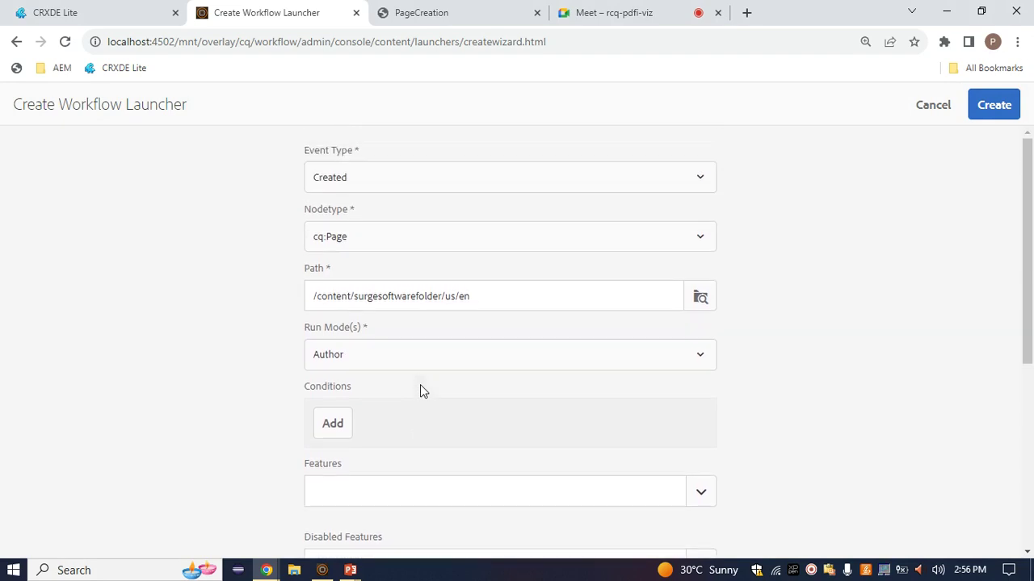
scroll(395, 293, down, 5)
scroll(395, 293, up, 3)
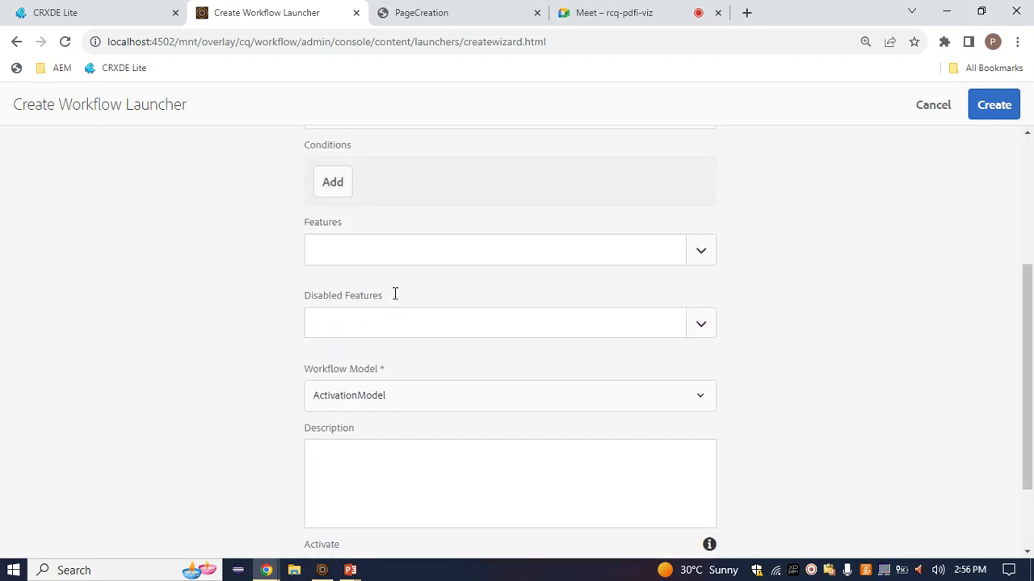
scroll(395, 300, up, 4)
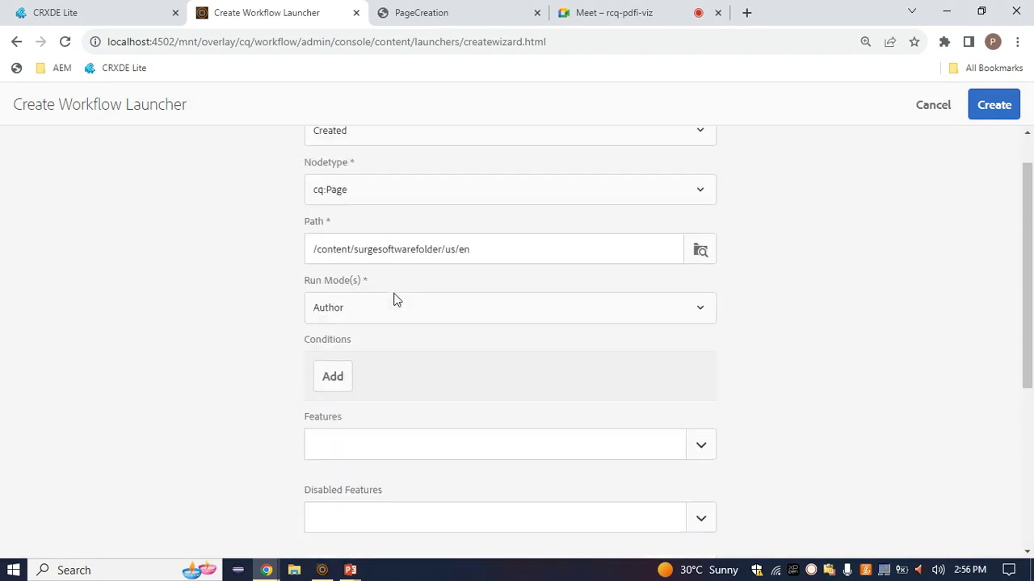
drag(300, 142, 365, 158)
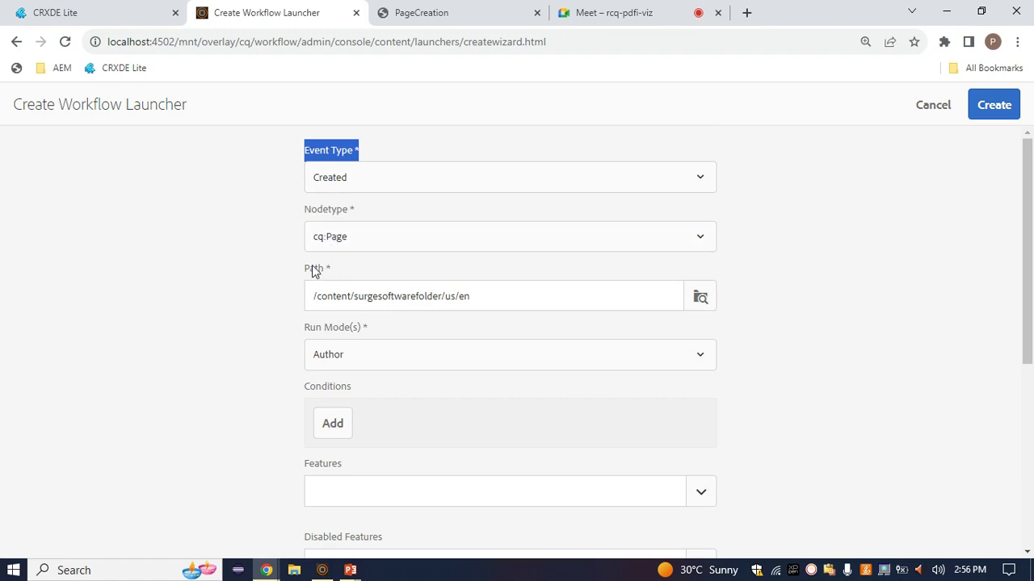
drag(316, 291, 483, 295)
Look through the available workflow models and set the launcher's workflow model to PageCreation
scroll(445, 387, down, 4)
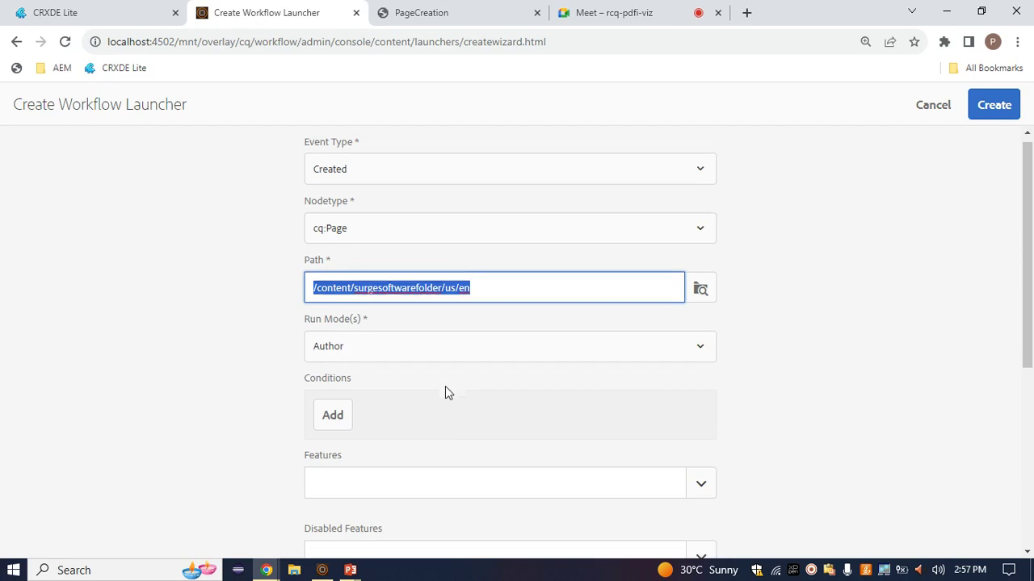
click(409, 357)
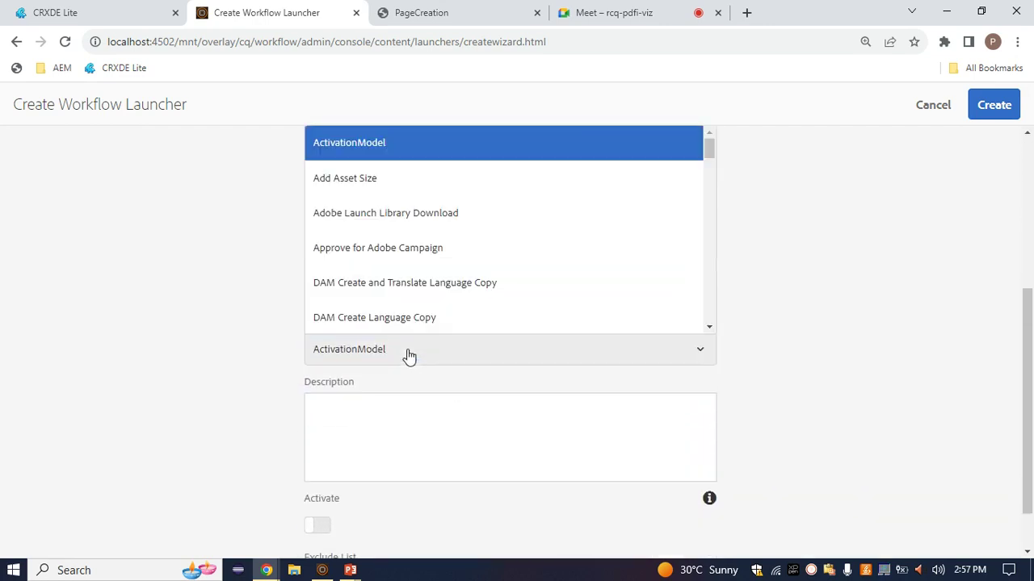
click(172, 272)
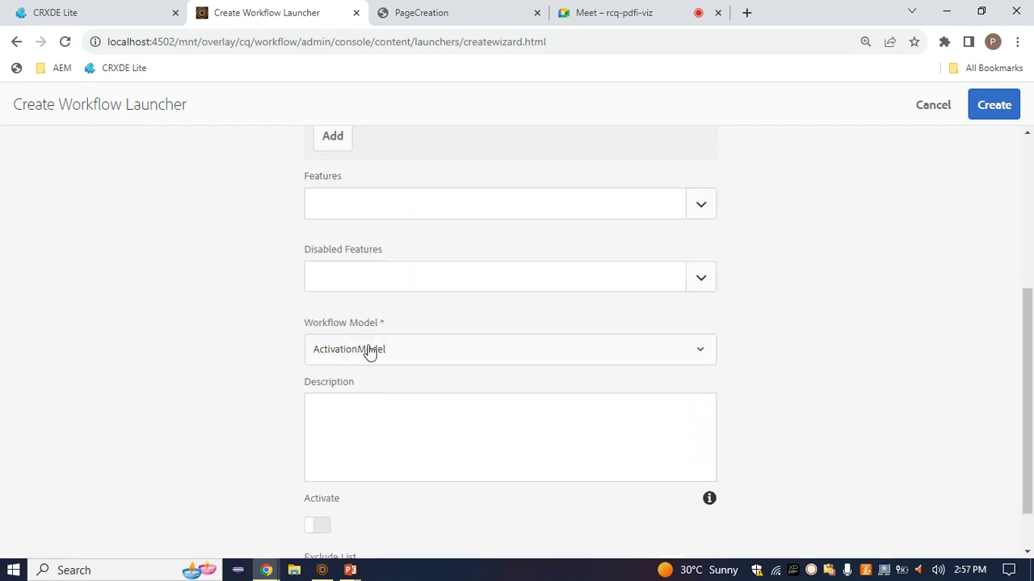
click(454, 364)
scroll(443, 312, down, 1)
scroll(442, 312, down, 10)
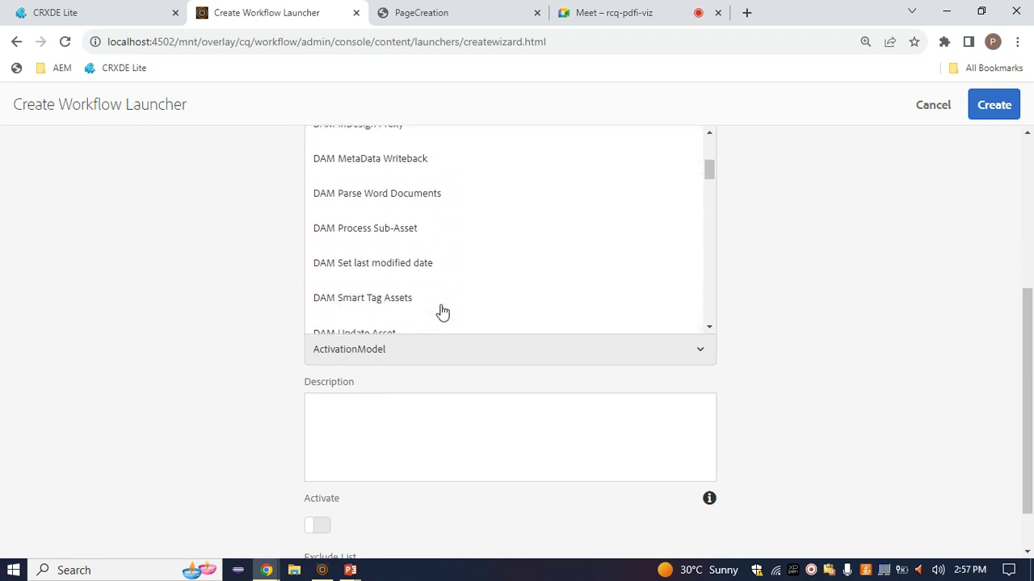
scroll(443, 312, down, 4)
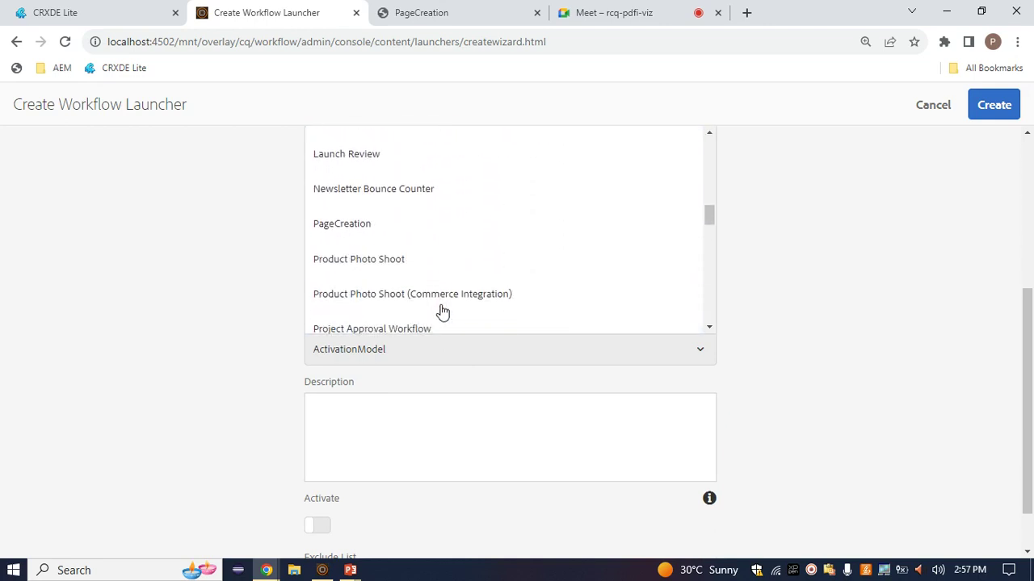
scroll(399, 228, up, 1)
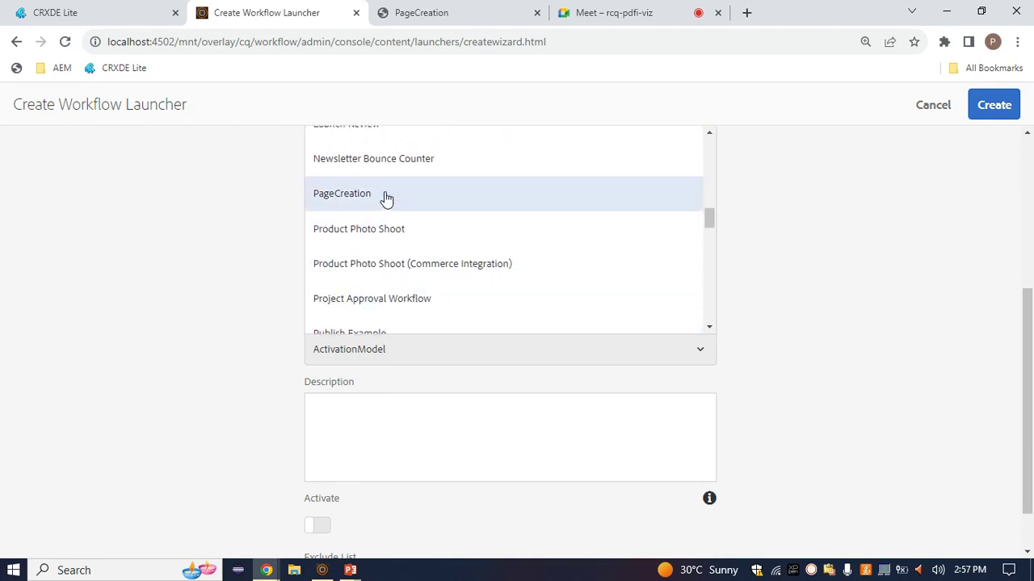
scroll(392, 224, down, 7)
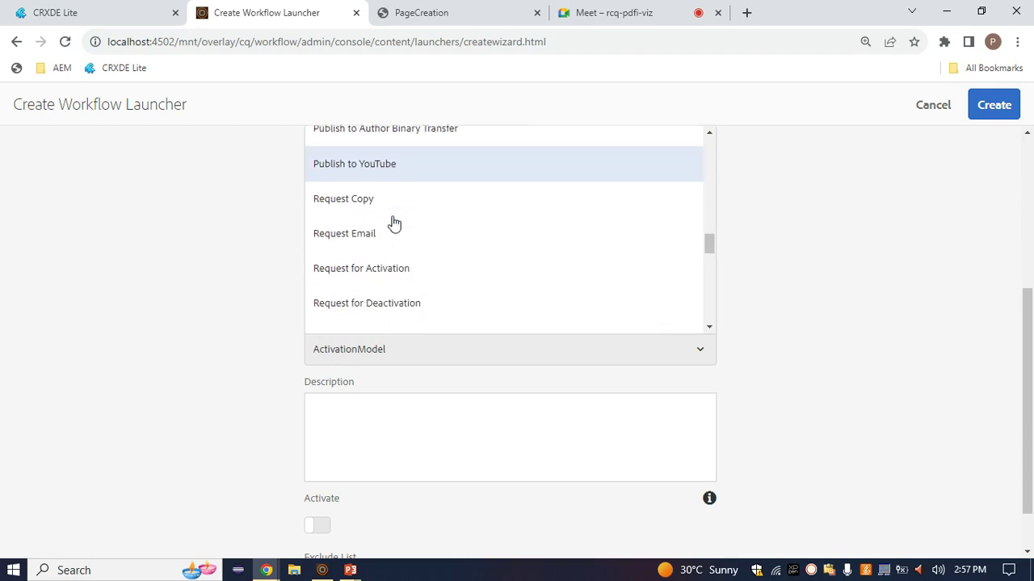
scroll(394, 224, down, 5)
scroll(394, 224, up, 15)
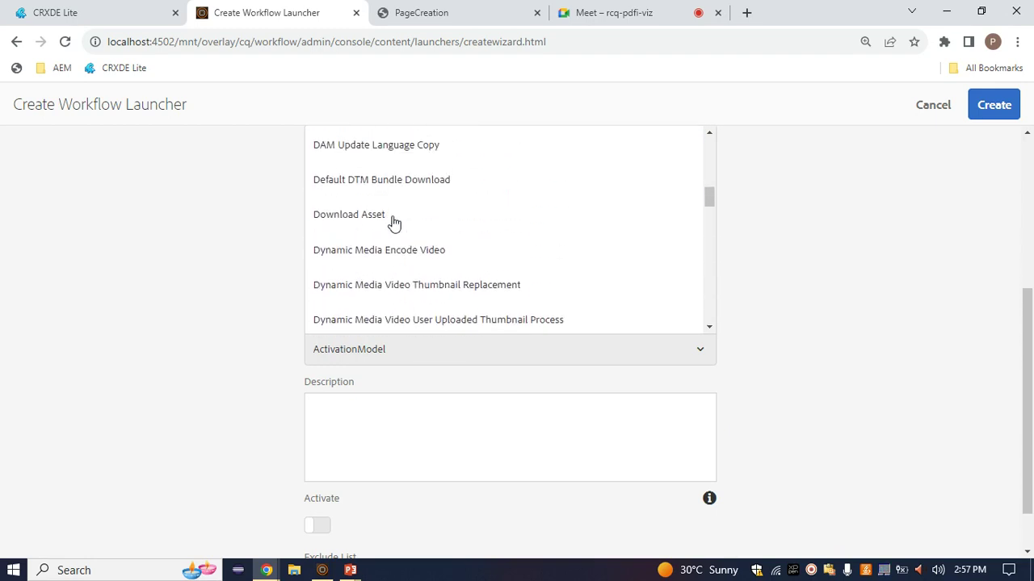
scroll(393, 247, up, 7)
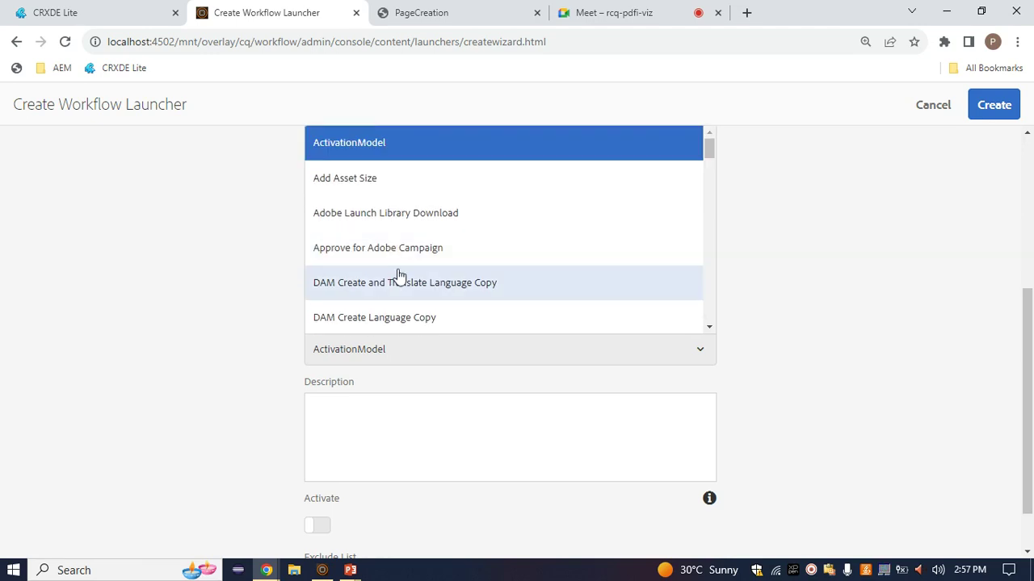
scroll(398, 277, up, 2)
scroll(406, 374, down, 4)
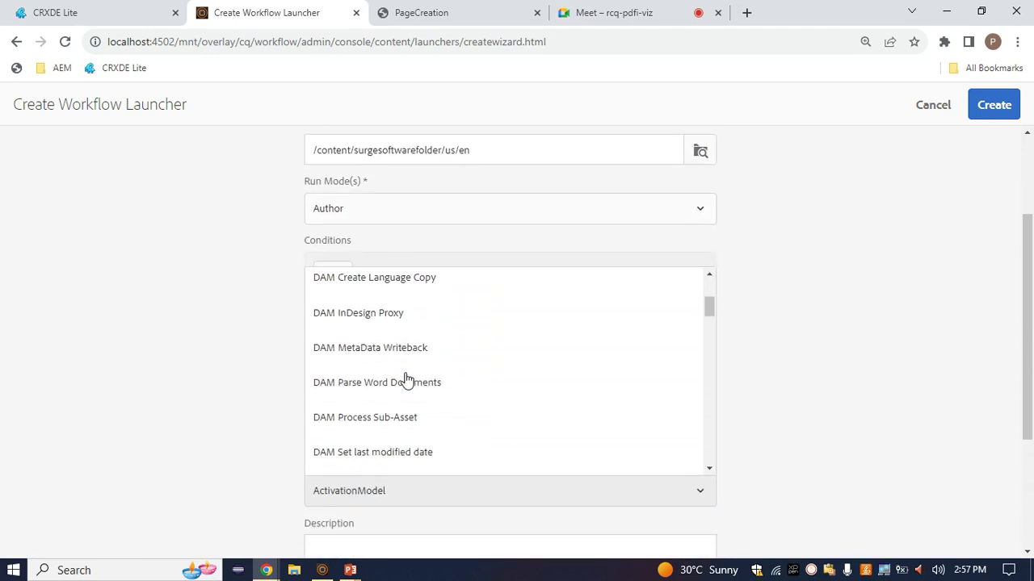
scroll(407, 379, down, 6)
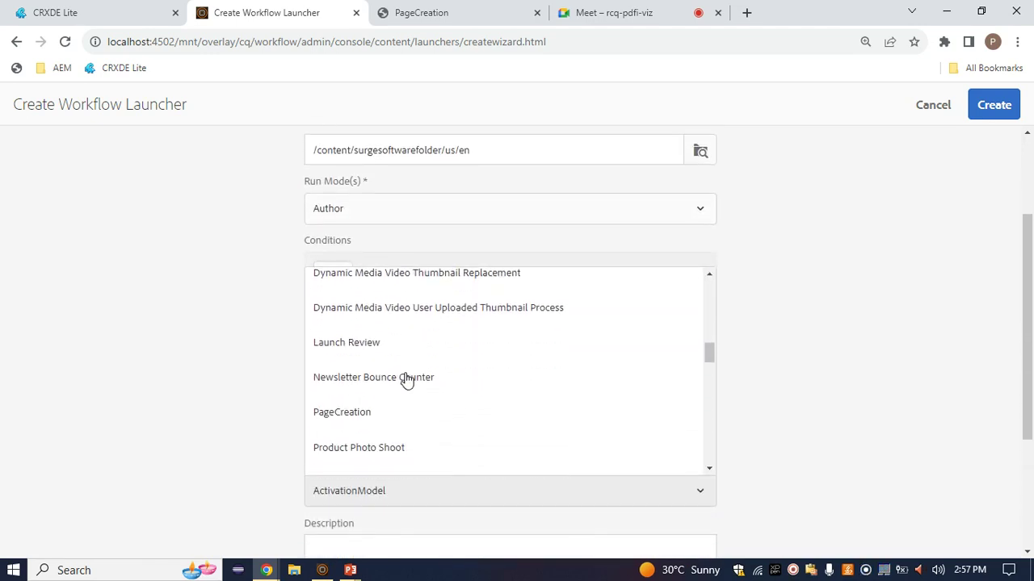
scroll(406, 380, down, 1)
click(379, 396)
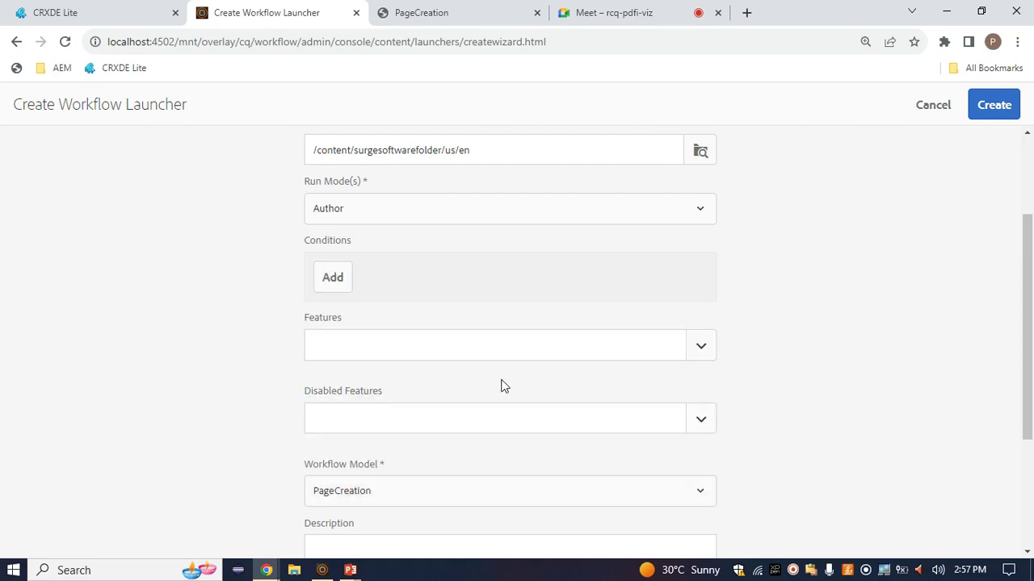
Switch on activation for the launcher and create it without a description
scroll(502, 386, down, 3)
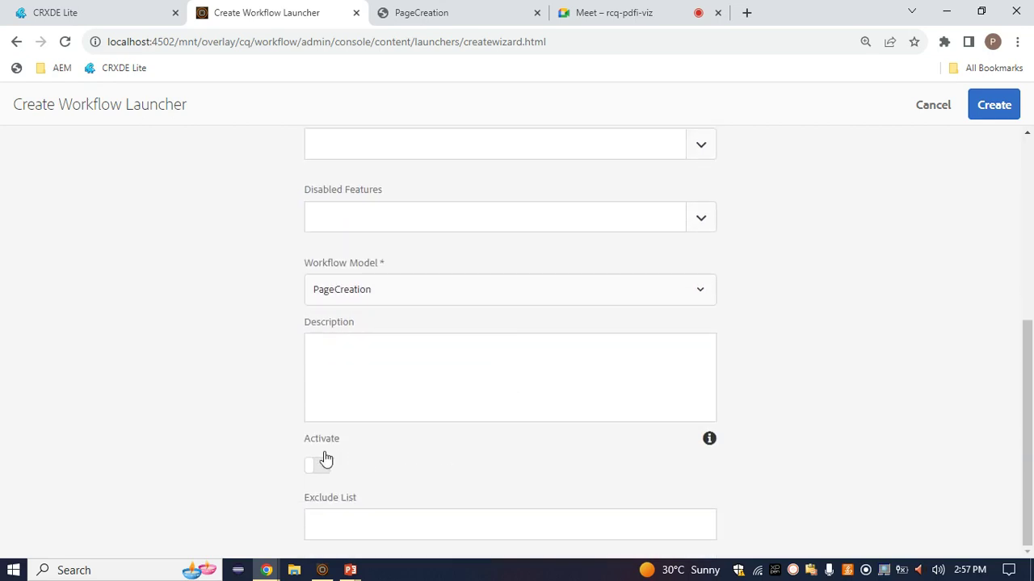
click(321, 468)
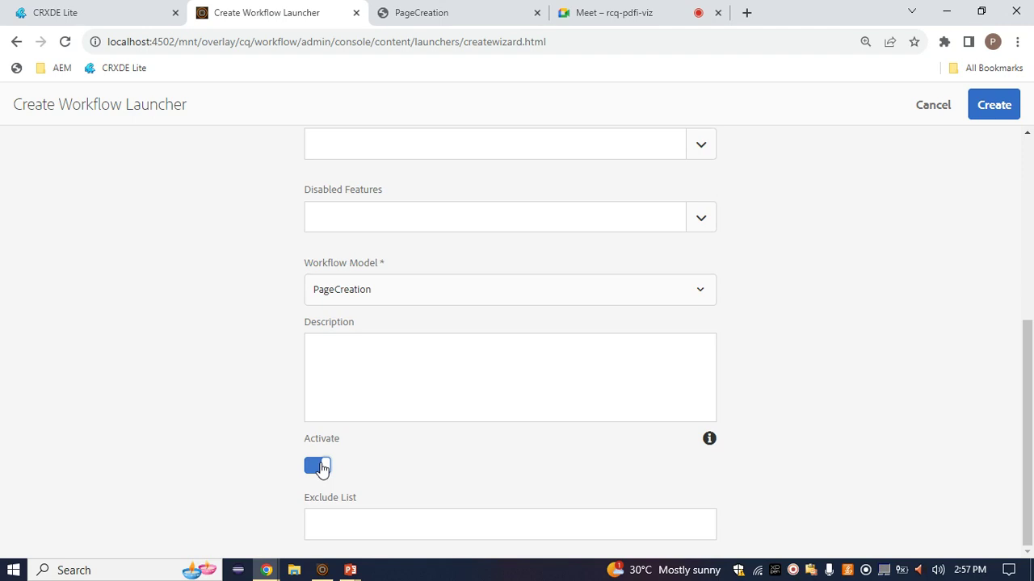
click(322, 468)
click(322, 469)
click(359, 378)
click(992, 106)
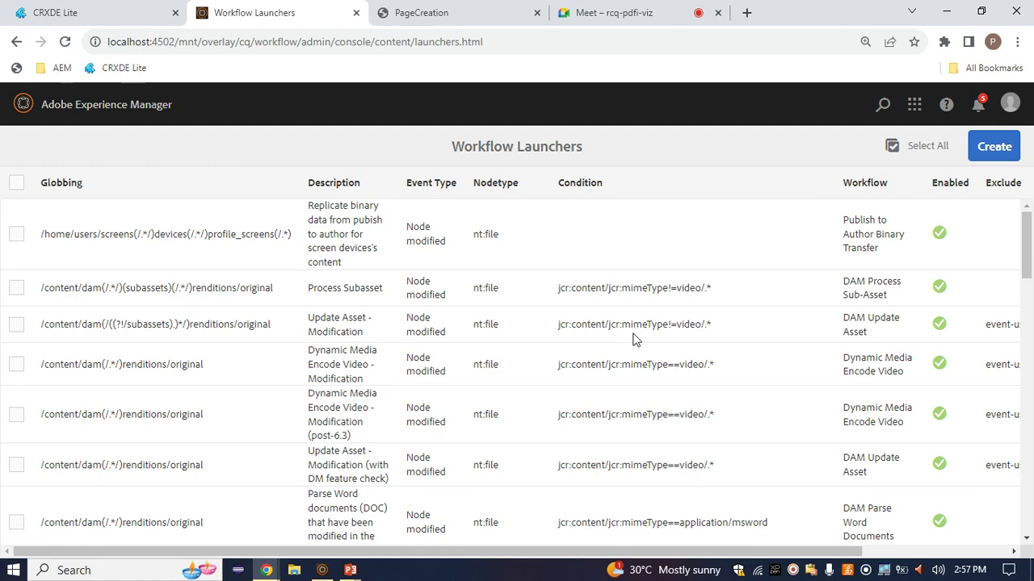
Glance at the PageCreation workflow model and go from the launchers list to the Sites console
click(411, 6)
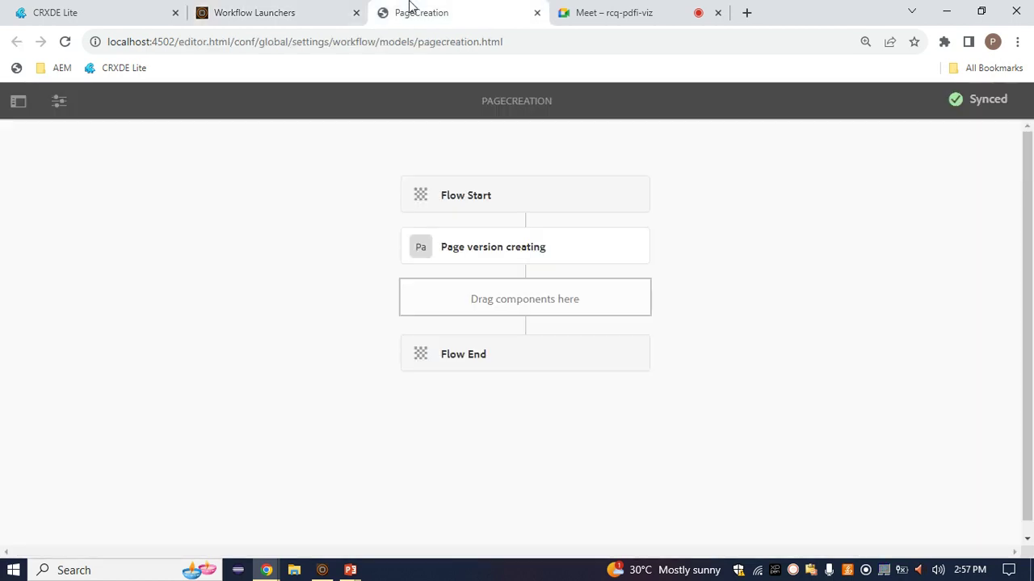
click(271, 11)
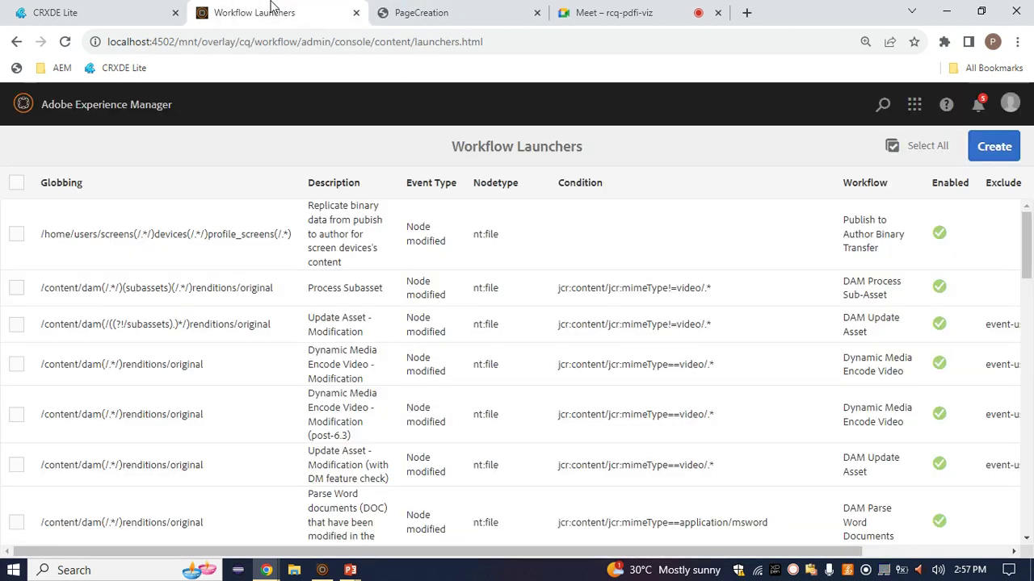
click(129, 103)
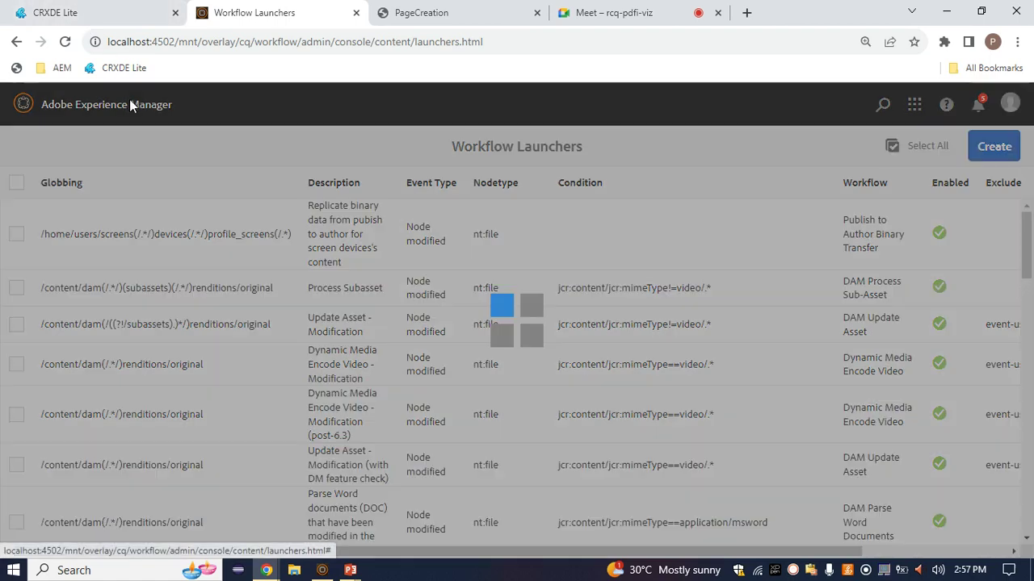
click(24, 147)
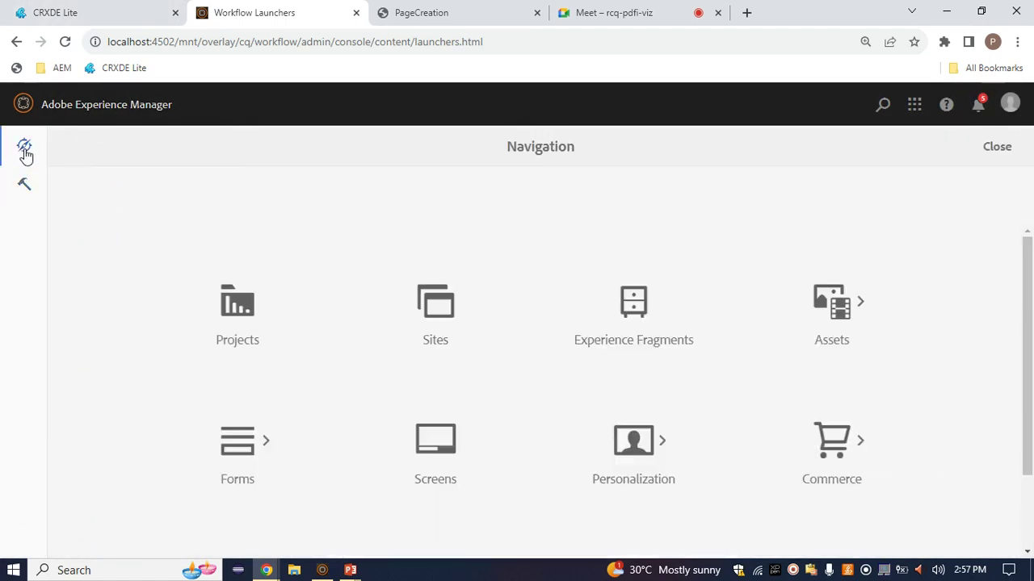
click(461, 319)
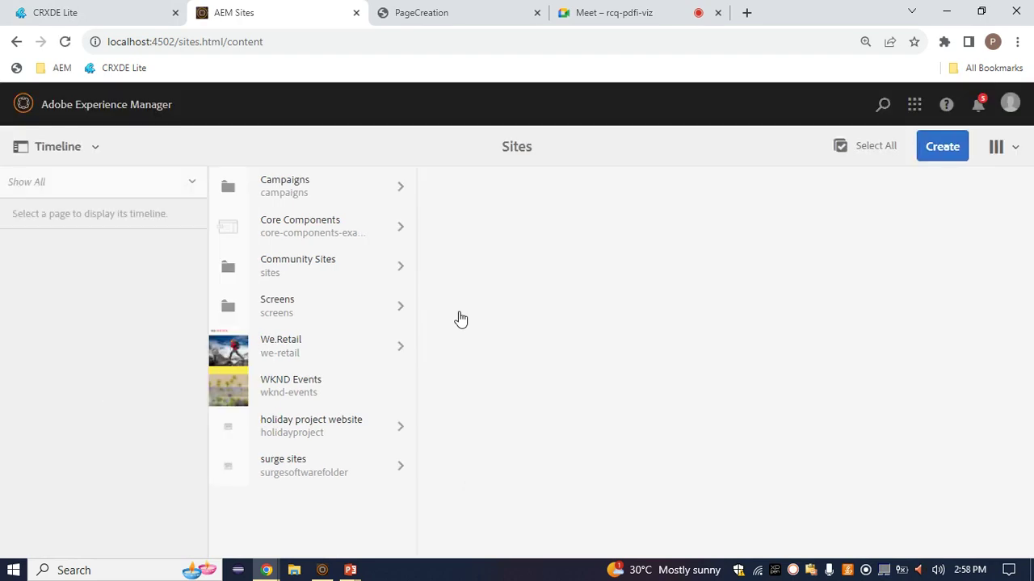
Switch the Sites view to Content Only and select the en page under surge sites, us
click(191, 183)
click(94, 150)
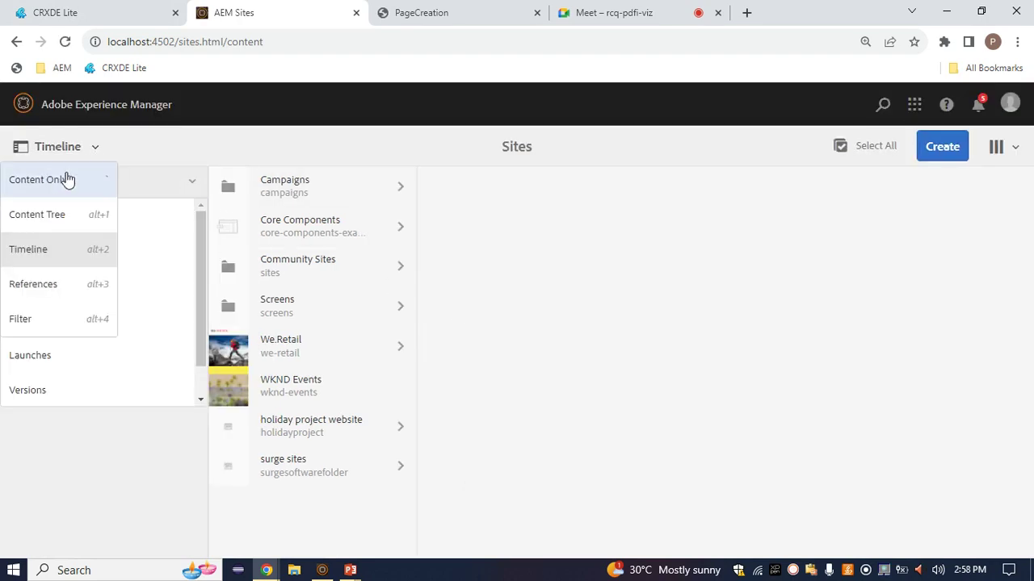
click(55, 180)
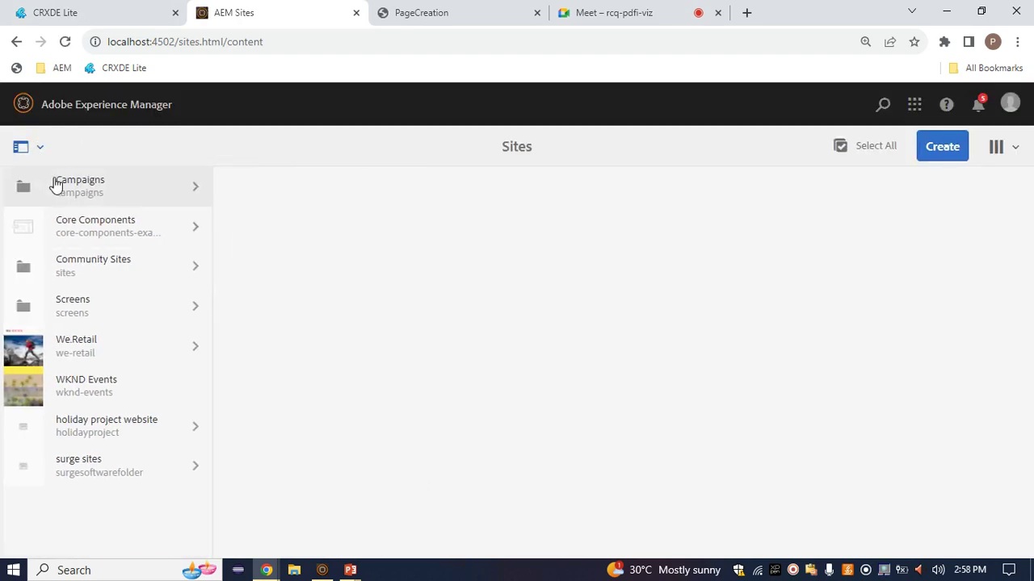
click(185, 467)
click(359, 206)
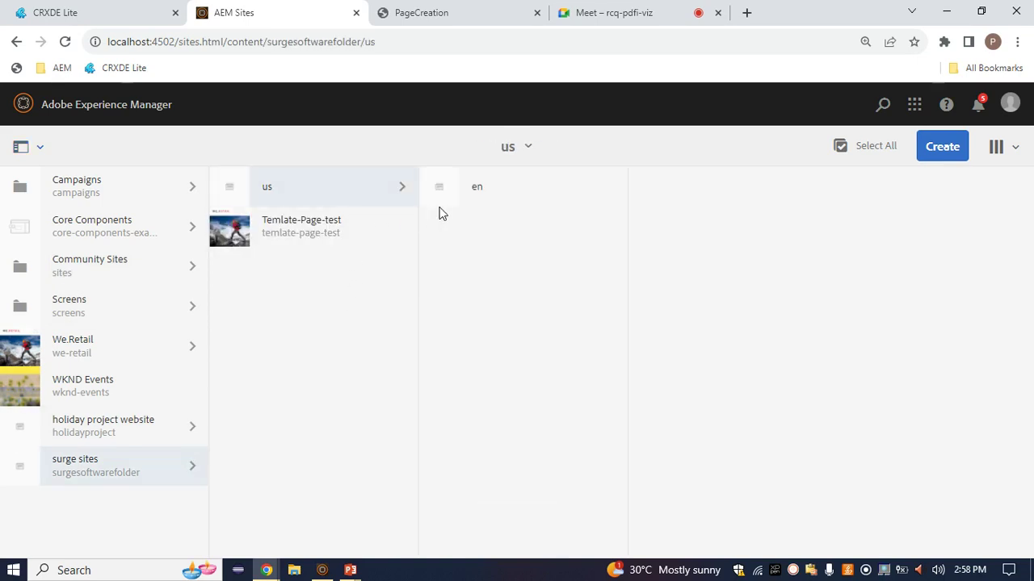
click(475, 206)
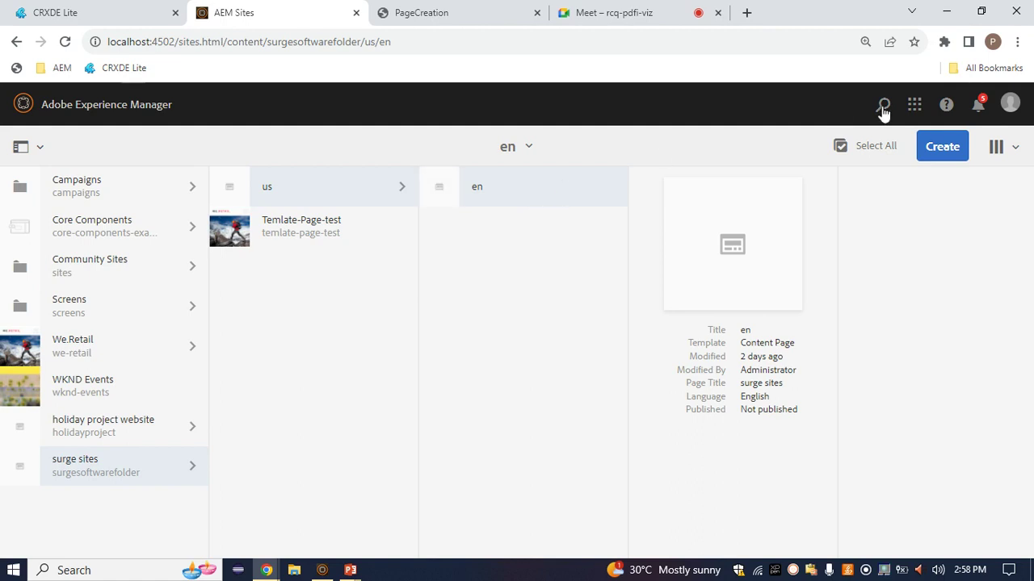
Start a new page under en with the editableTemplate-demo template and continue to its properties
click(941, 146)
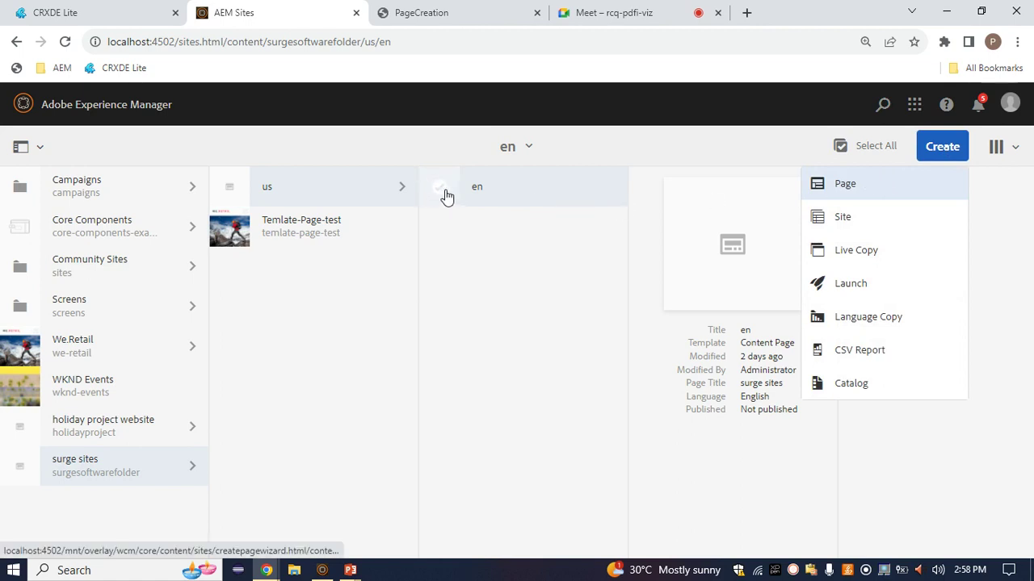
click(843, 191)
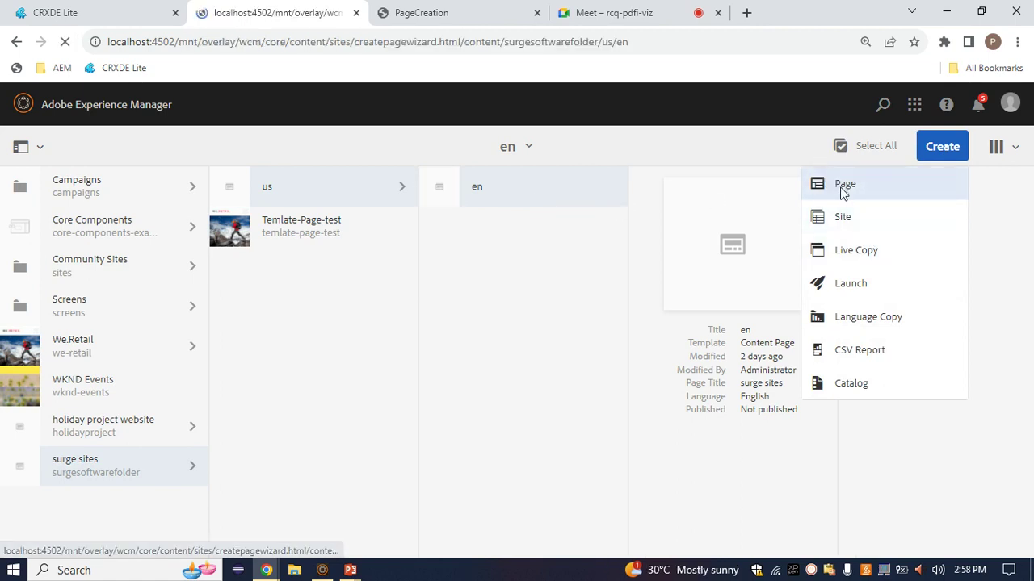
click(314, 225)
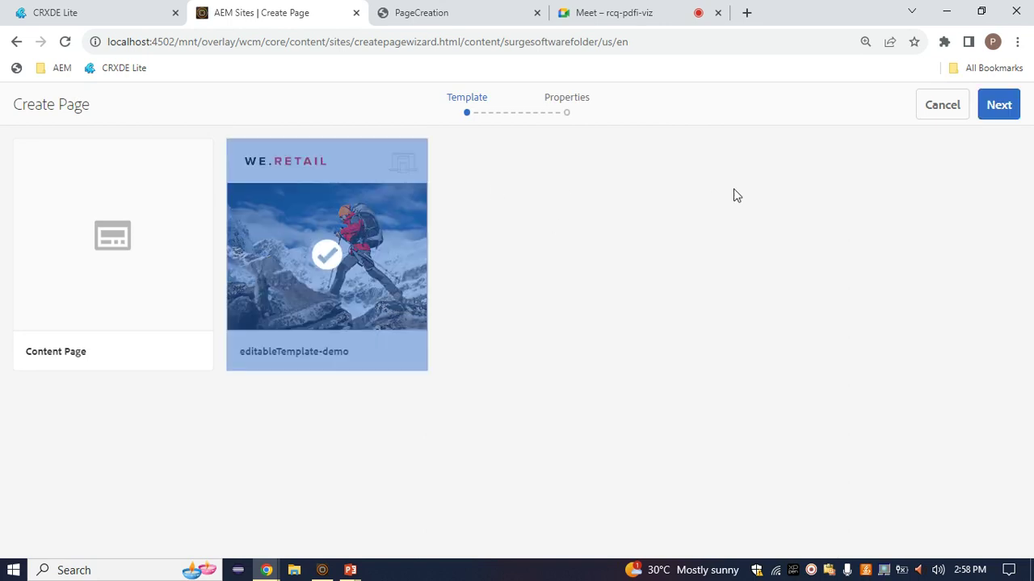
click(999, 110)
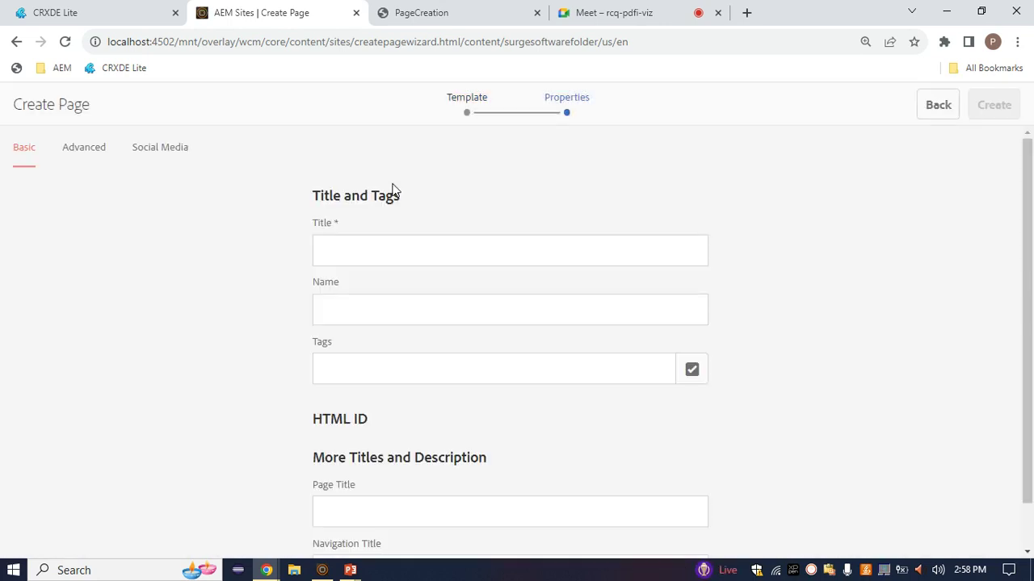
Title the new page us, create it, and return to the Sites view
click(390, 249)
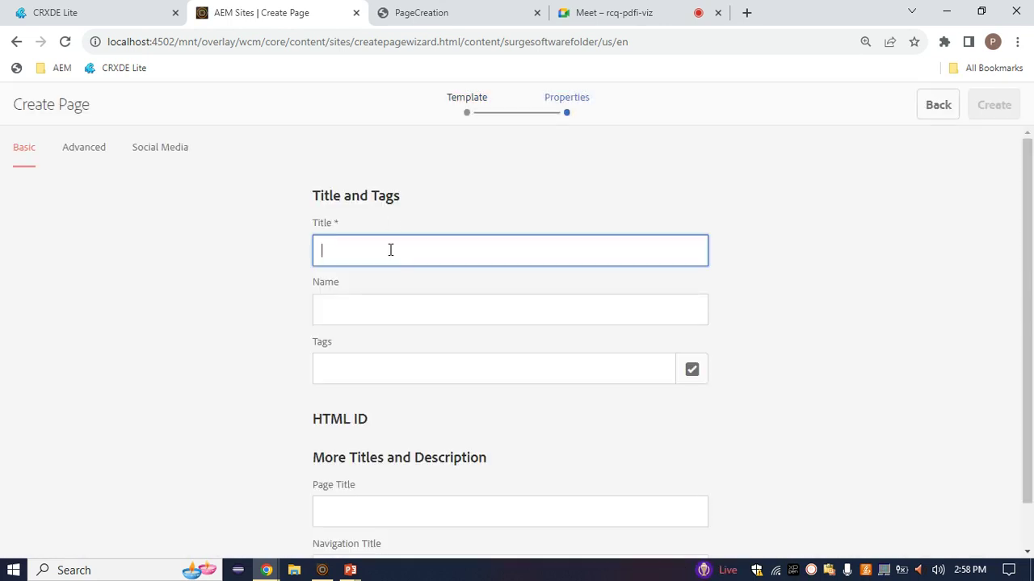
text(us)
click(1001, 110)
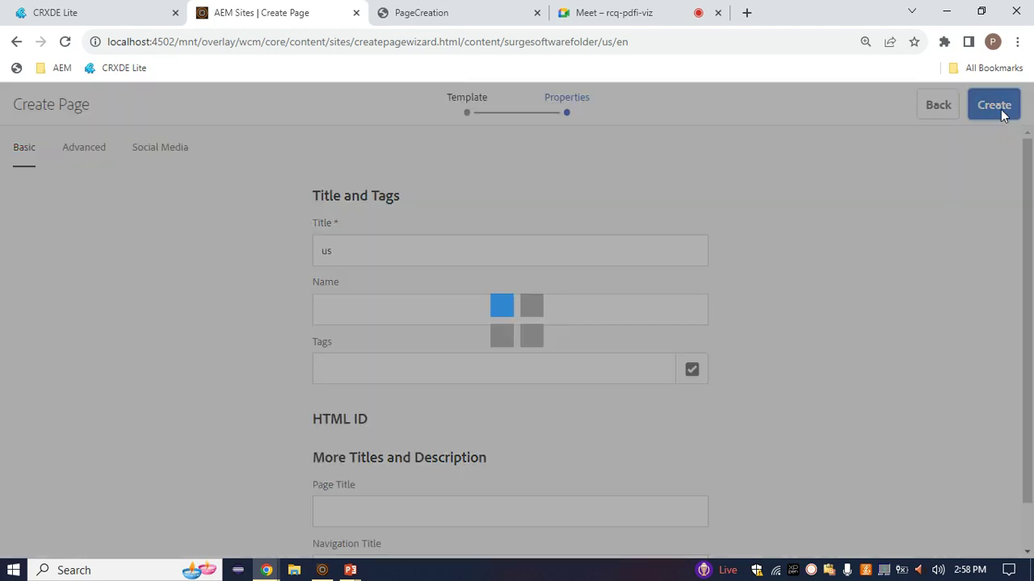
click(563, 369)
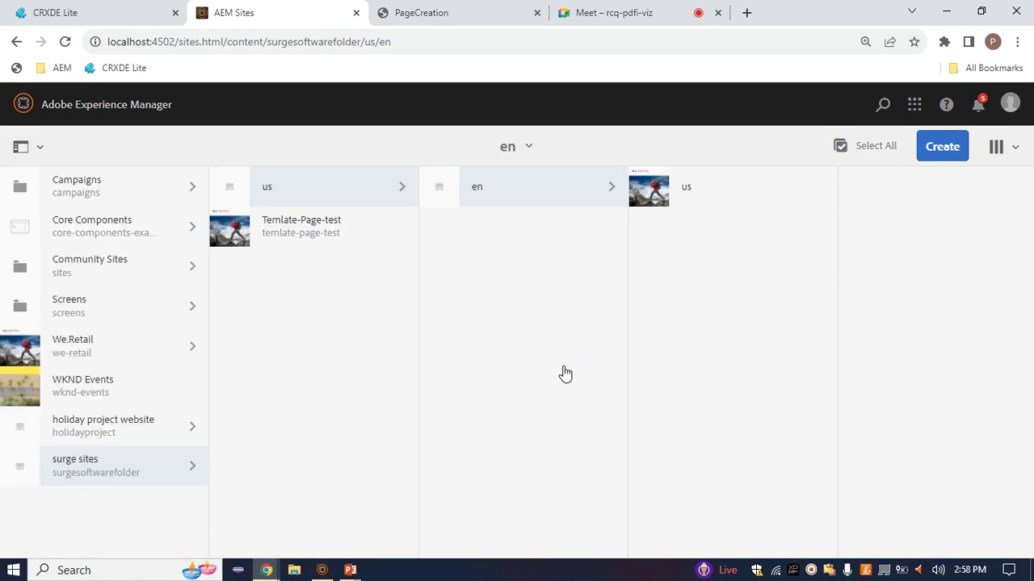
Select the new us page under en and show its Timeline to check the PageCreation workflow entries
click(646, 209)
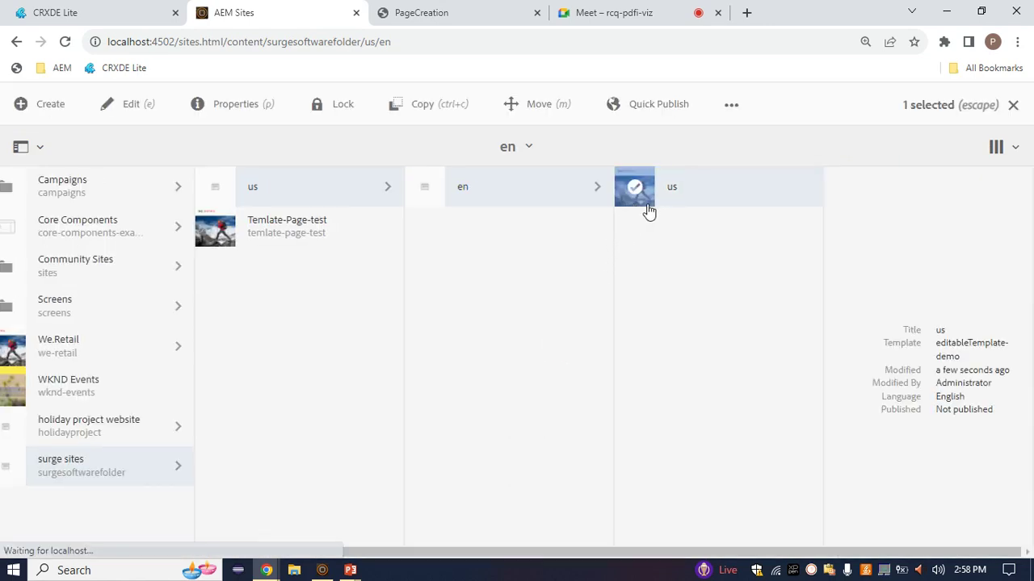
click(42, 151)
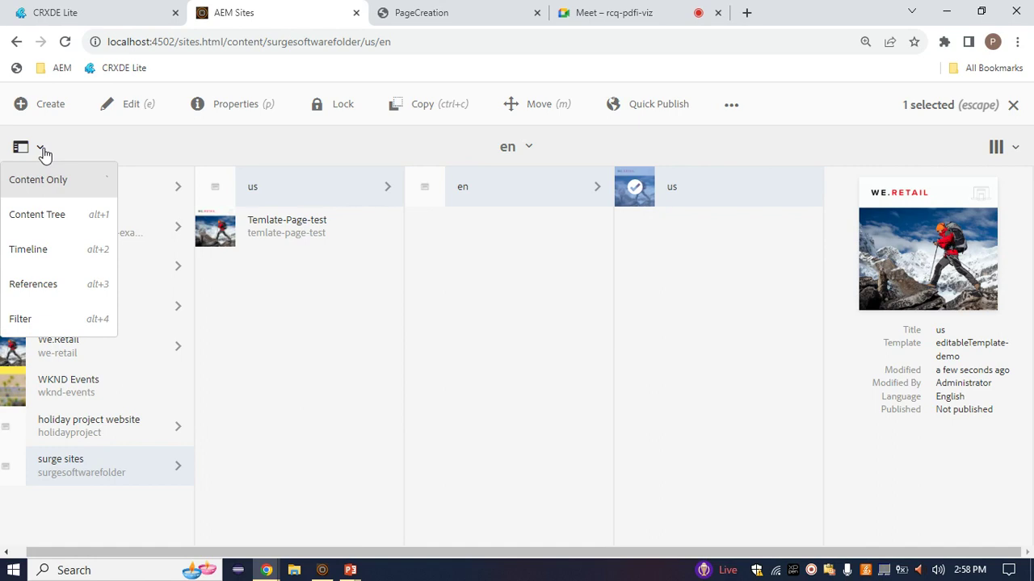
click(40, 252)
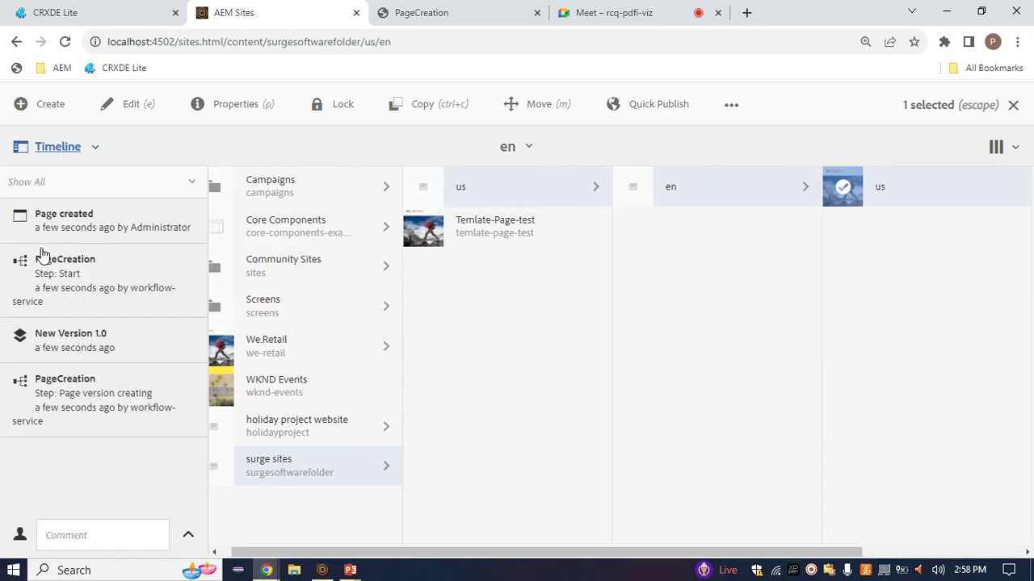
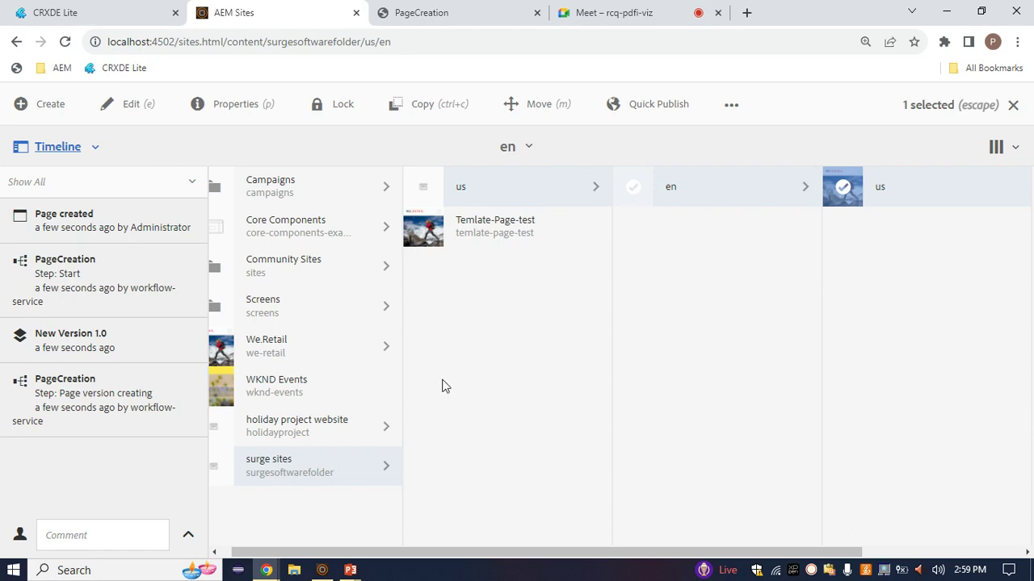
key(alt+Tab)
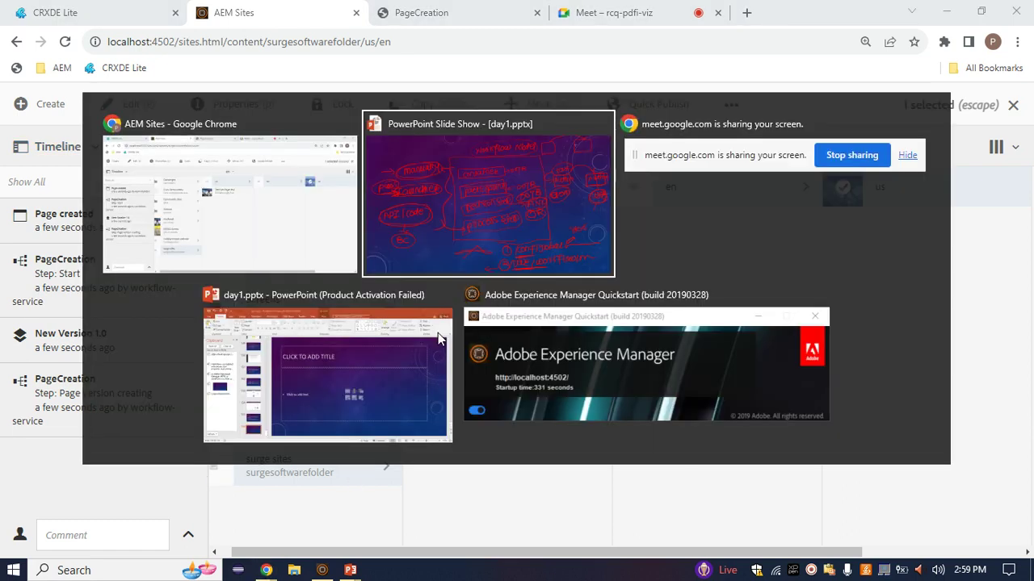
key(alt+Tab)
key(alt+Tab)
key(alt+Tab)
key(alt+Tab)
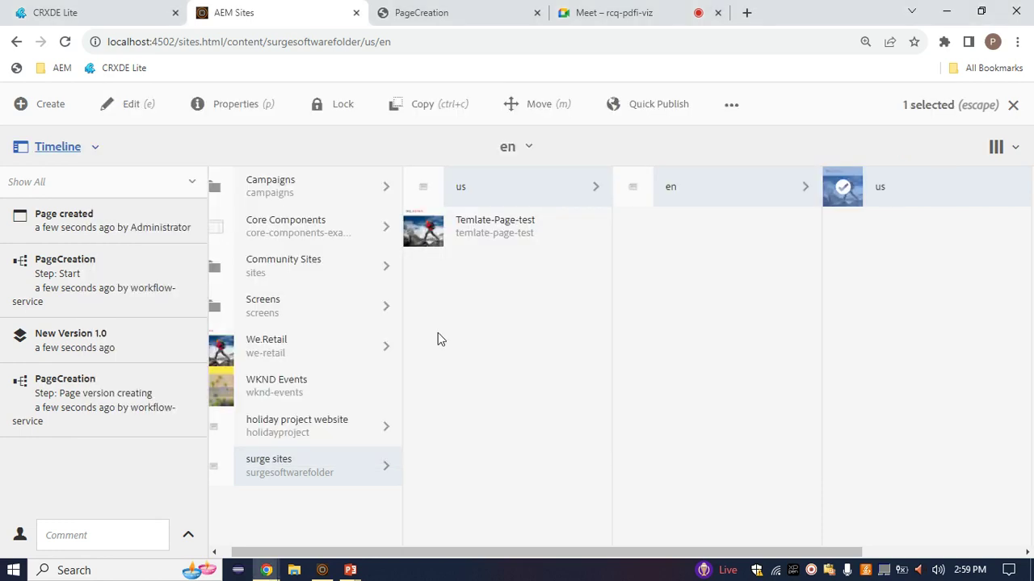
Switch to a blank Notepad document and maximize its window
key(super+r)
key(Return)
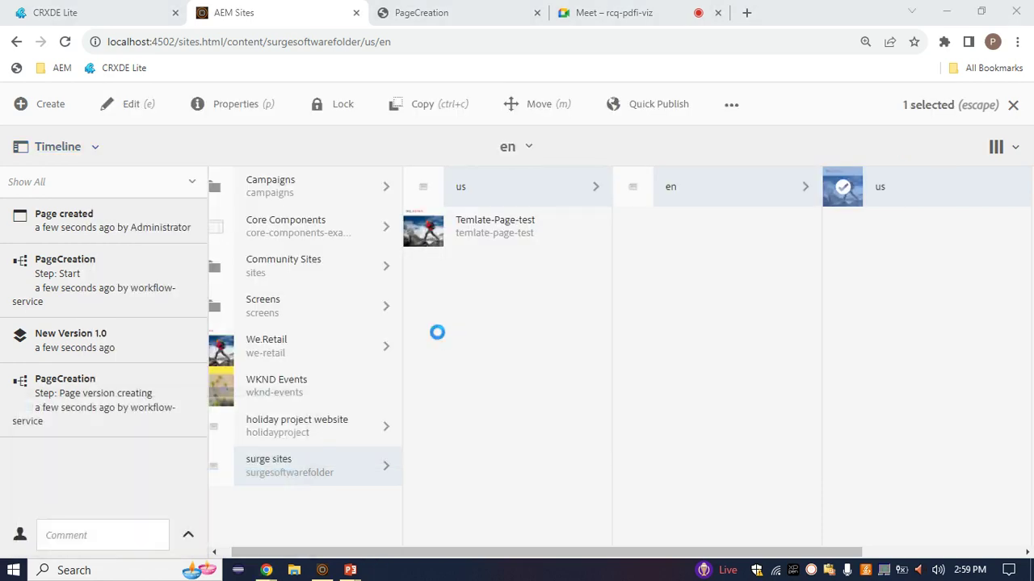
click(886, 176)
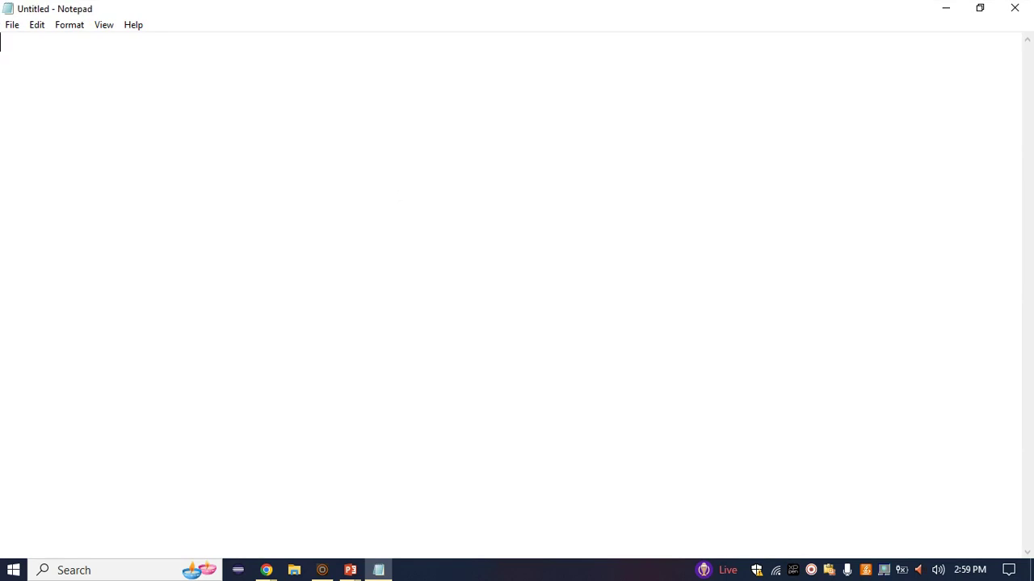
text(public)
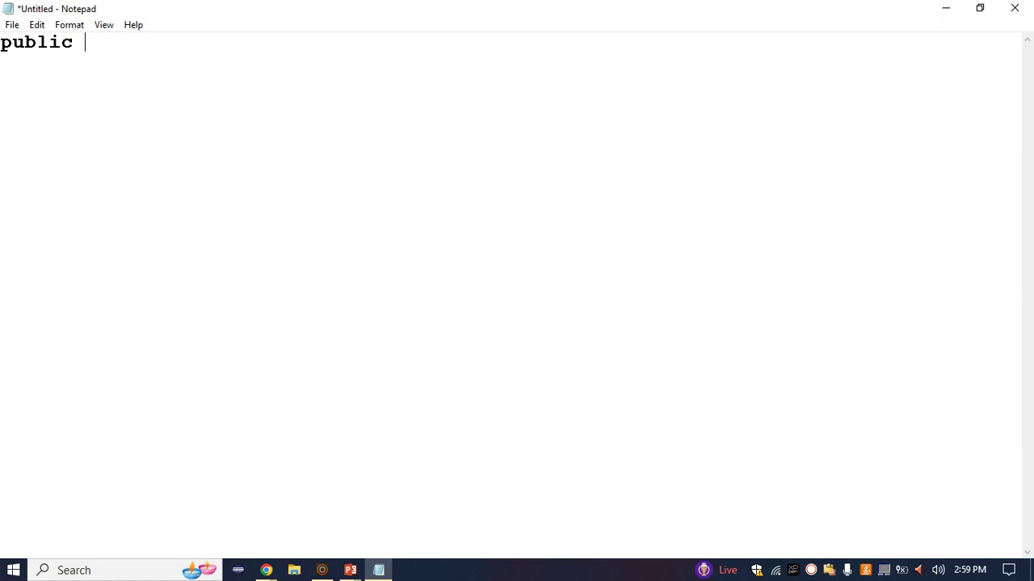
key(BackSpace)
key(BackSpace)
key(BackSpace)
key(BackSpace)
key(BackSpace)
key(BackSpace)
key(BackSpace)
Write "Session session" on the first line and "session.getModel" a few lines below it
text(Session session  )
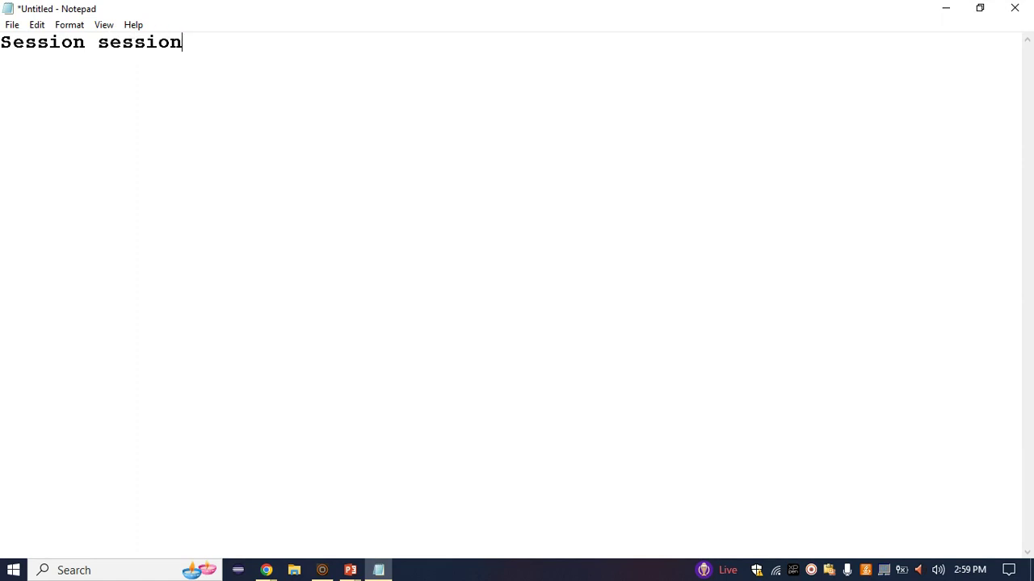
text(session.)
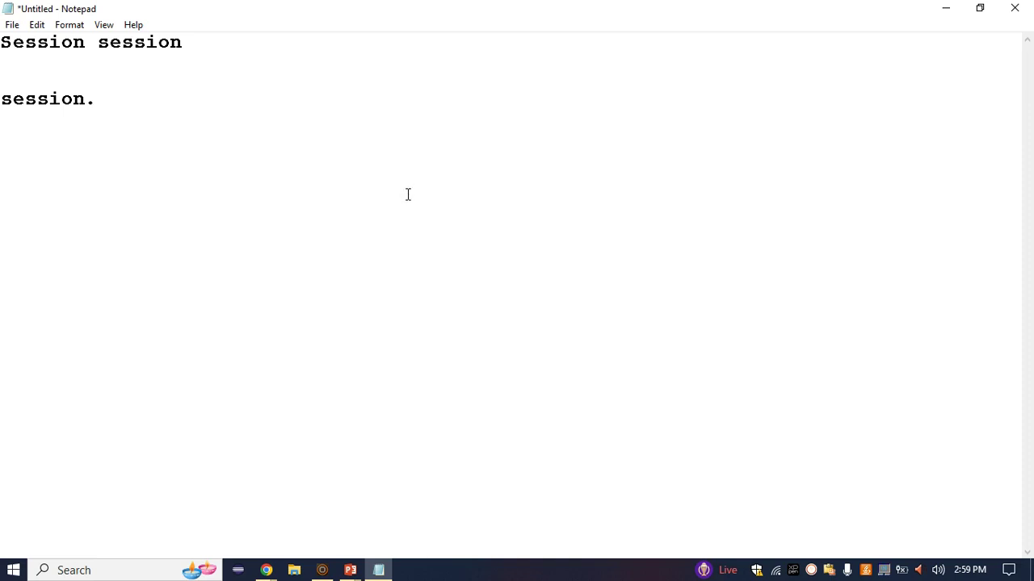
key(shift+Left)
key(shift+Left)
key(shift+Left)
key(shift+Left)
key(shift+Left)
key(shift+Left)
key(shift+Left)
key(shift+Left)
key(End)
text(getm)
key(BackSpace)
text(Model)
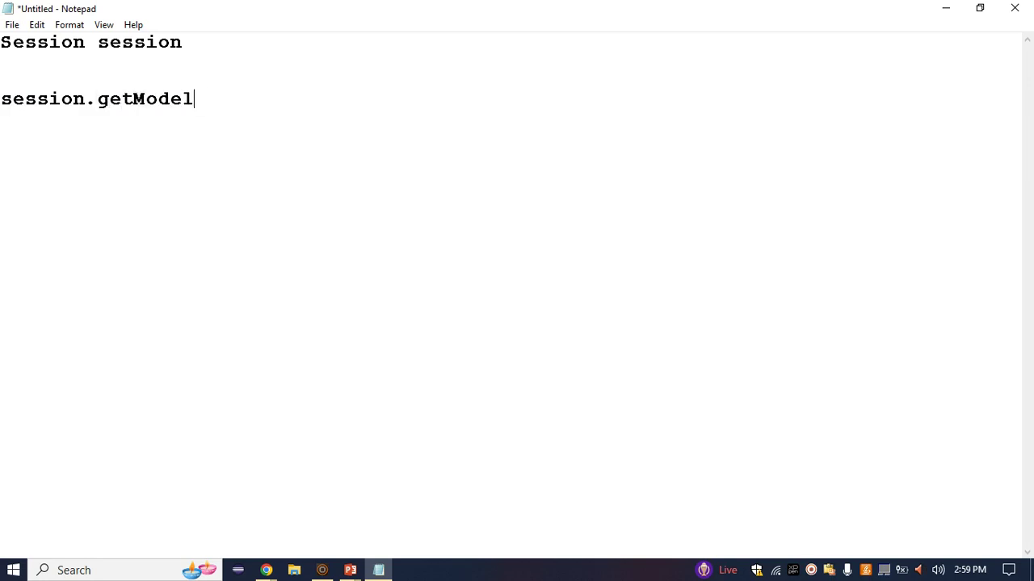
Complete the getModel call with an empty string argument and assign it to model: model = session.getModel("");
text(()
text())
key(Left)
text("";s3es)
key(BackSpace)
key(BackSpace)
key(BackSpace)
key(BackSpace)
text(model =)
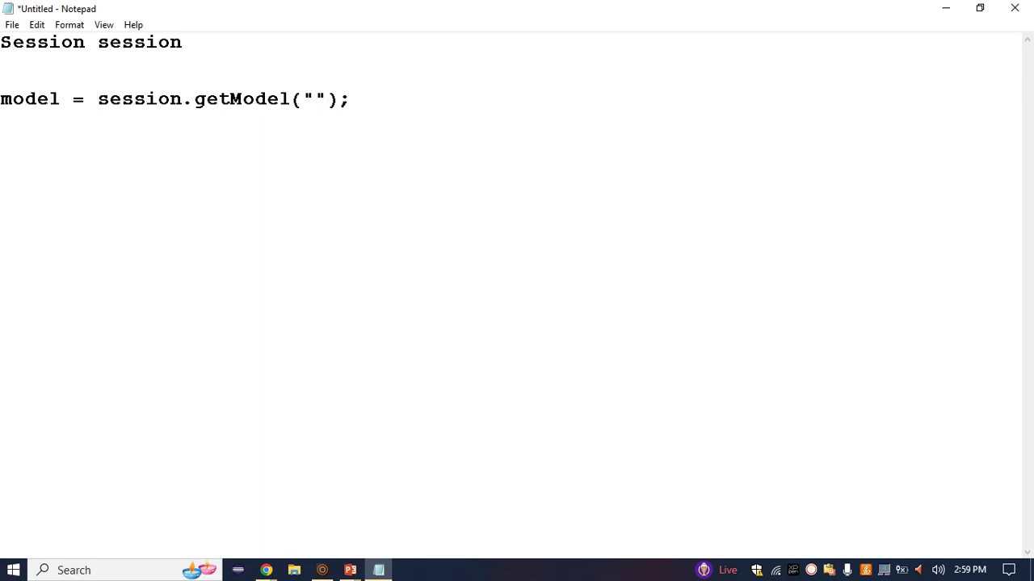
Add the statement session.newData(); on a new line below the getModel line
key(Return)
text(session.new)
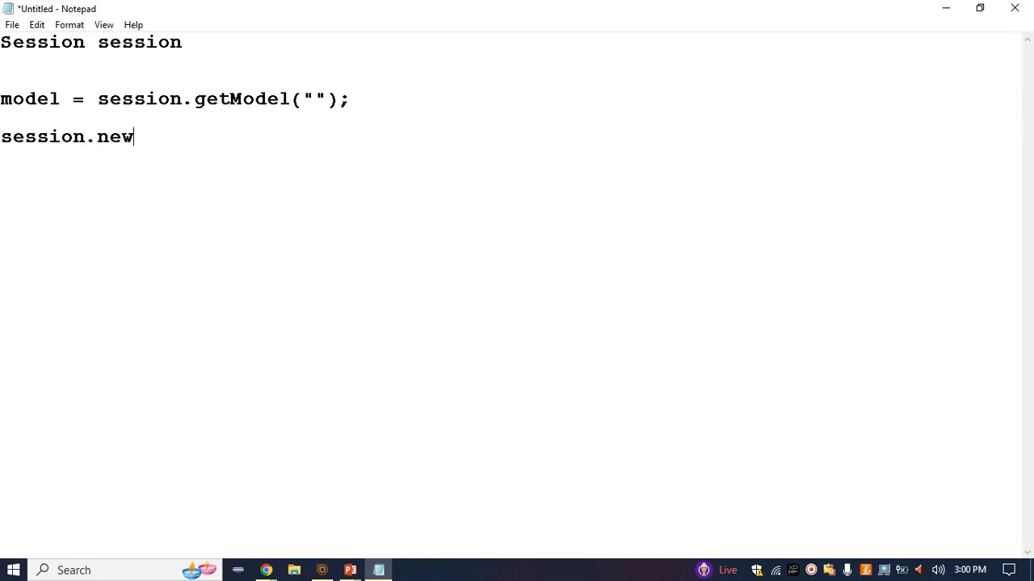
text(w)
key(BackSpace)
text(E)
key(BackSpace)
text(Data();)
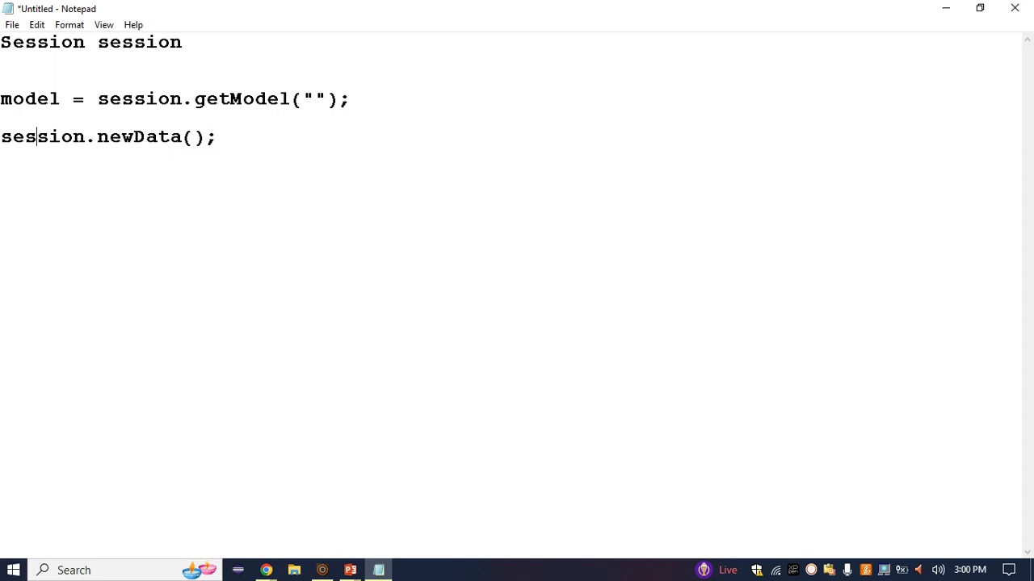
Assign the newData call to payload so the line reads payload = session.newData();
text(new)
key(BackSpace)
key(BackSpace)
key(BackSpace)
text(pay)
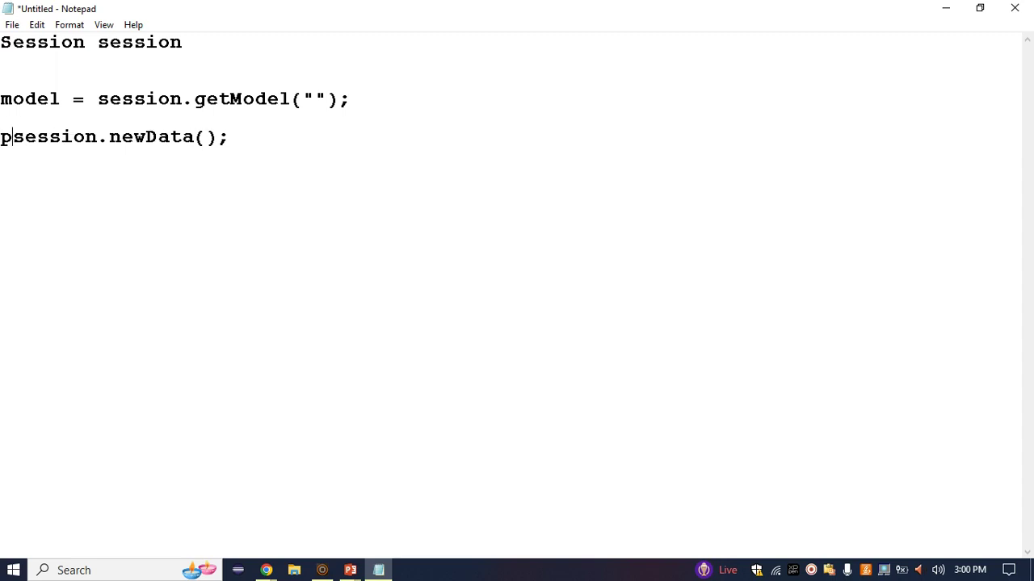
key(BackSpace)
text(yload =)
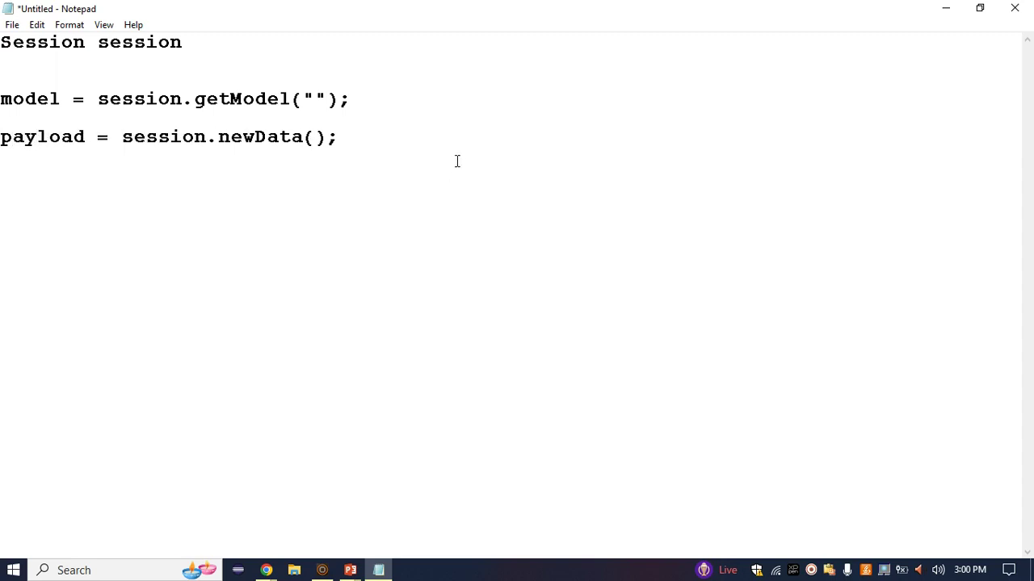
Add the statement session.startWorkflow(); on a new line below the payload line
key(Return)
text(session )
text(startWro)
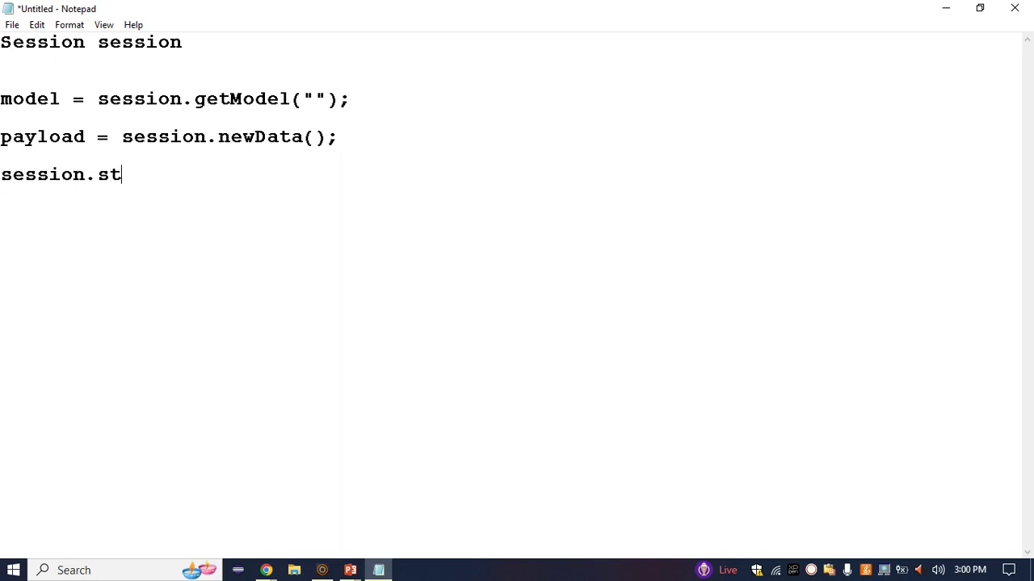
key(BackSpace)
key(BackSpace)
text(orfk)
key(BackSpace)
key(BackSpace)
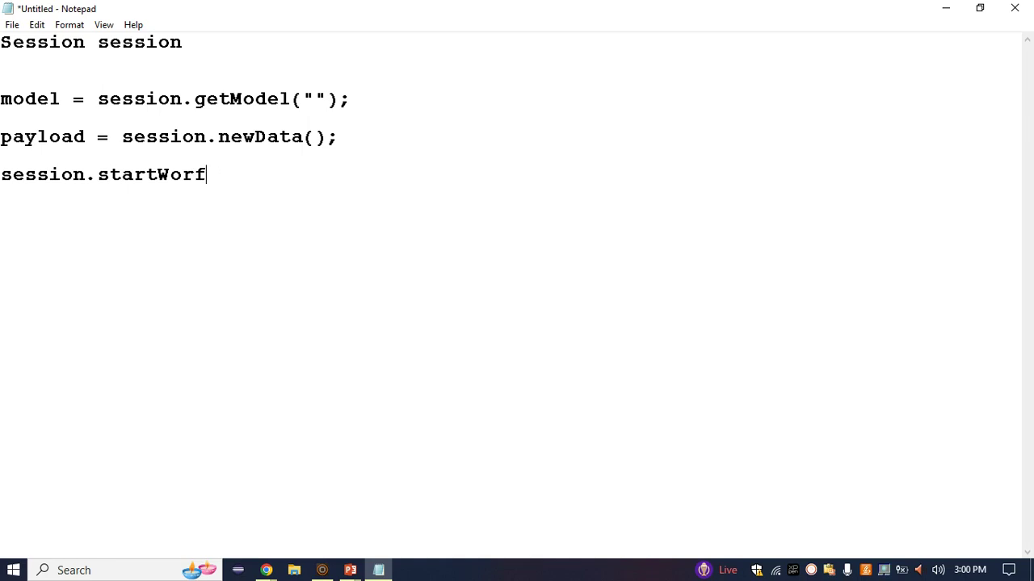
text(kflow();)
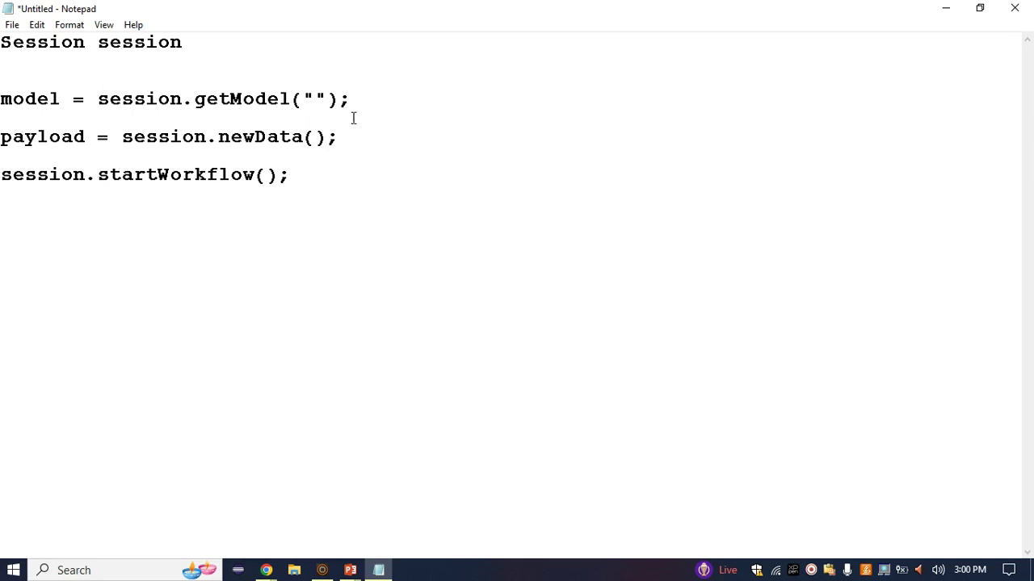
Pass payload and model as the arguments of the startWorkflow call: session.startWorkflow(payload,model);
double_click(37, 98)
double_click(57, 137)
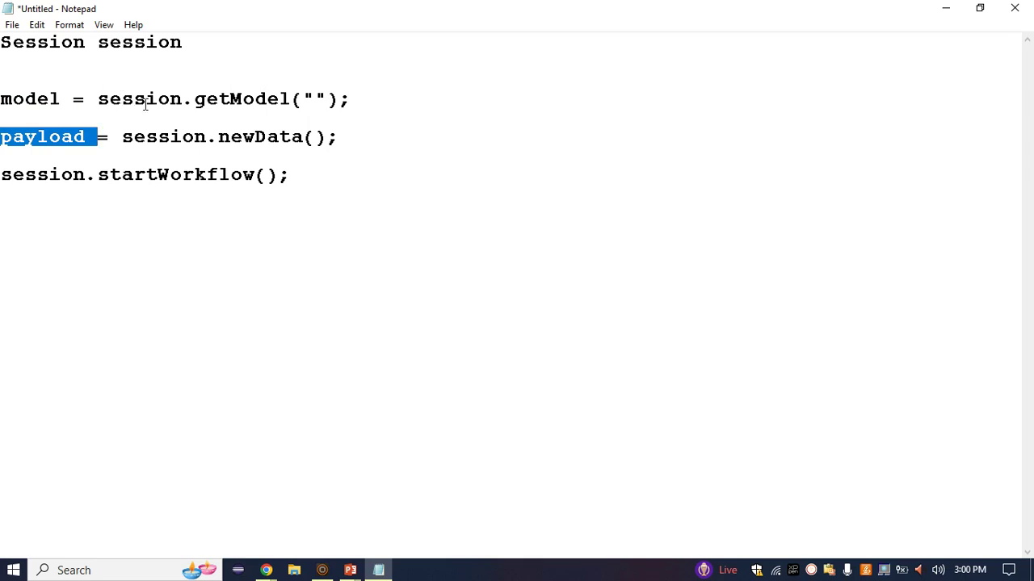
drag(164, 99, 291, 100)
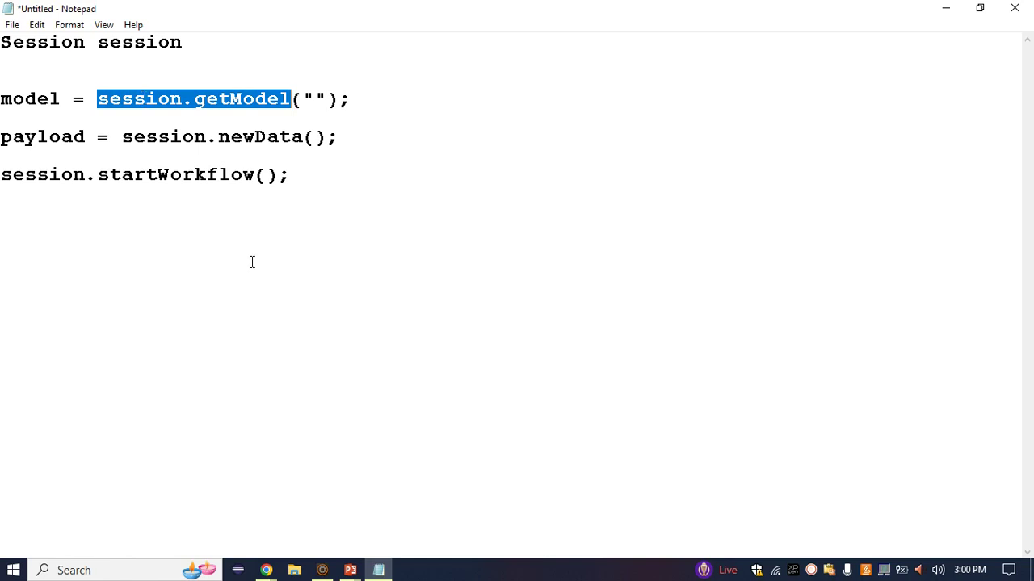
click(267, 175)
text(paytloa)
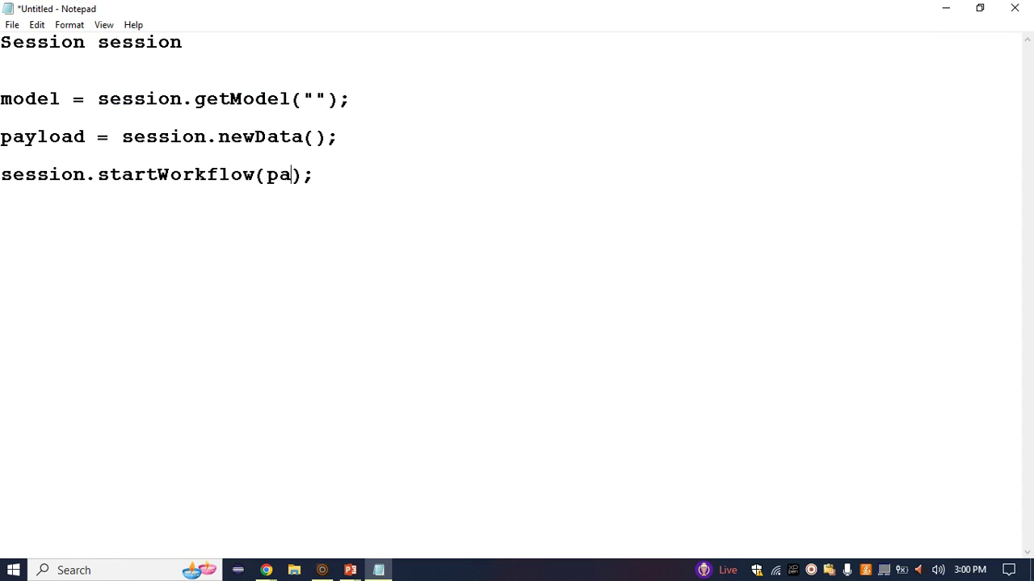
key(BackSpace)
key(BackSpace)
key(BackSpace)
key(BackSpace)
text(load,wk)
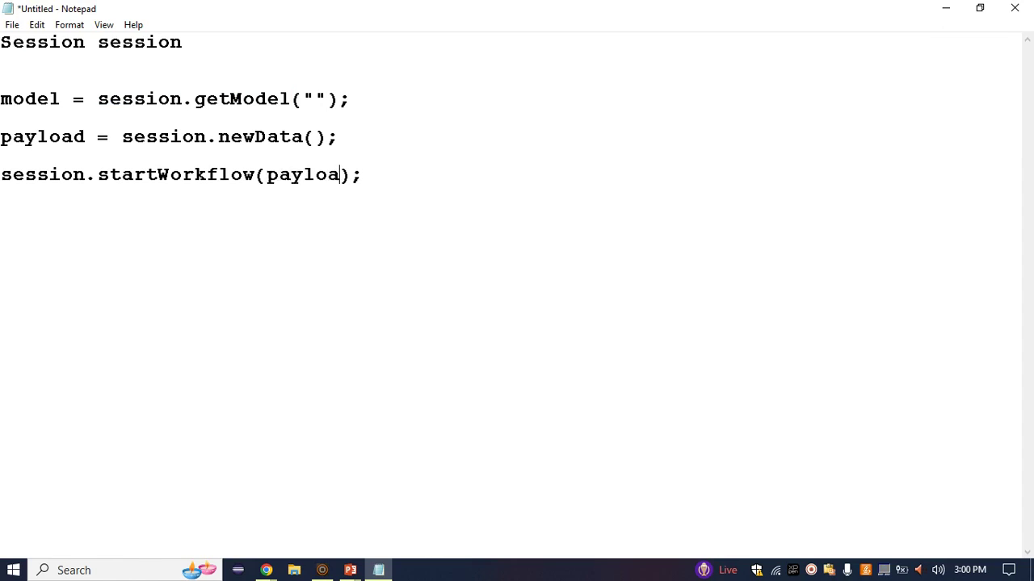
key(BackSpace)
key(BackSpace)
key(BackSpace)
text(,model)
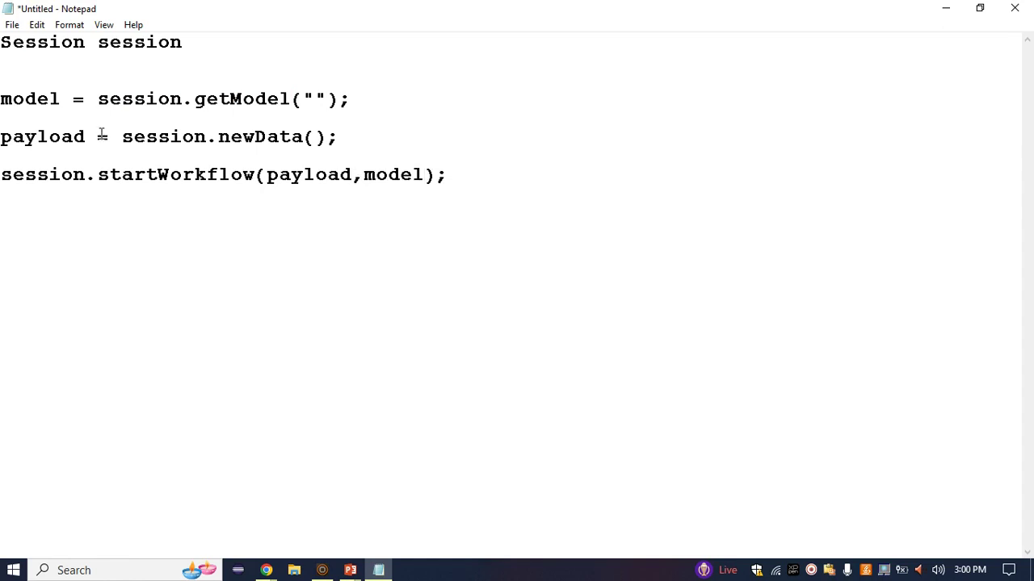
Review the workflow code by highlighting the whole snippet, the getModel call, model, payload and the startWorkflow call
drag(341, 137, 2, 80)
click(471, 169)
shift+click(1, 47)
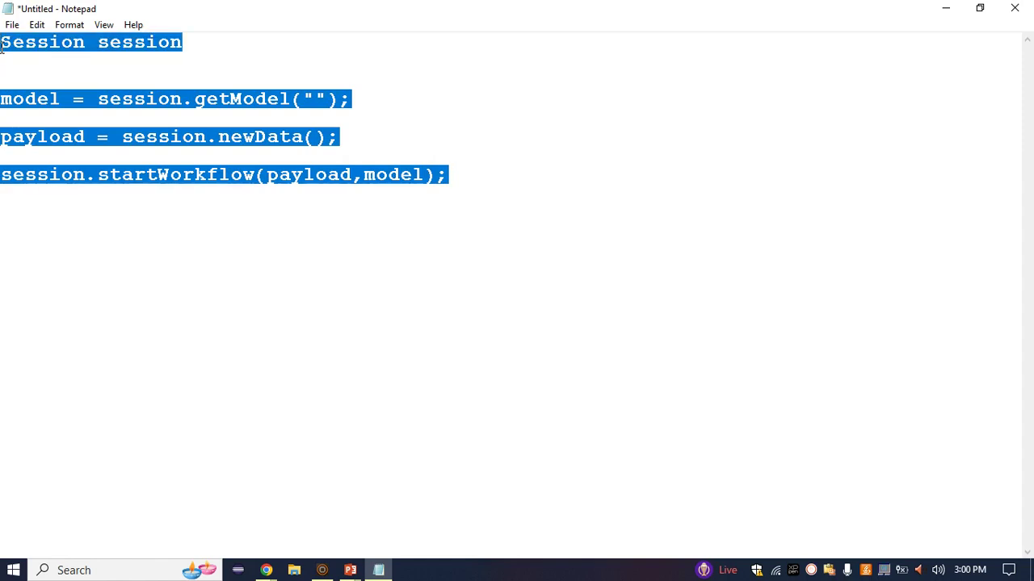
click(47, 137)
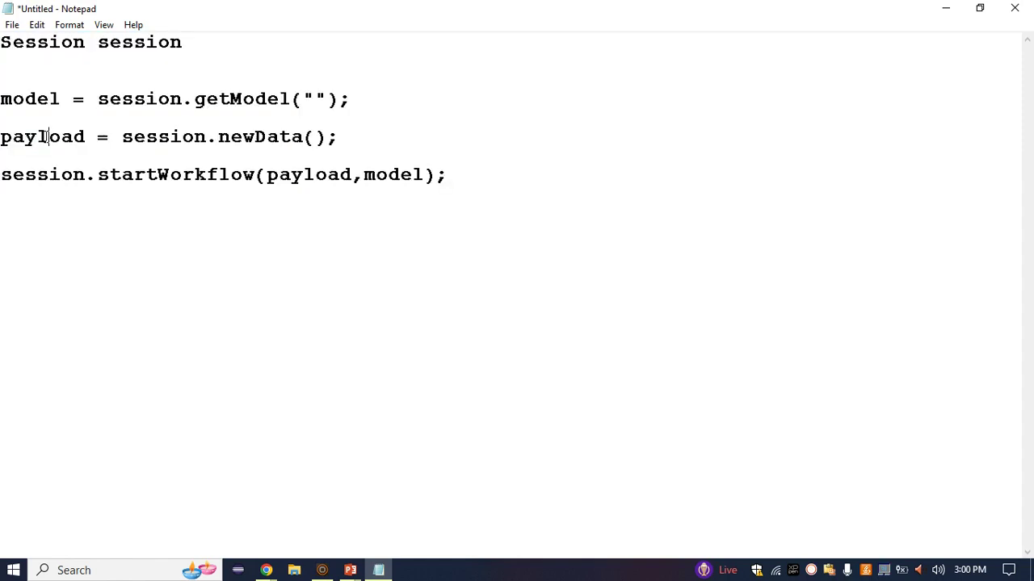
double_click(234, 99)
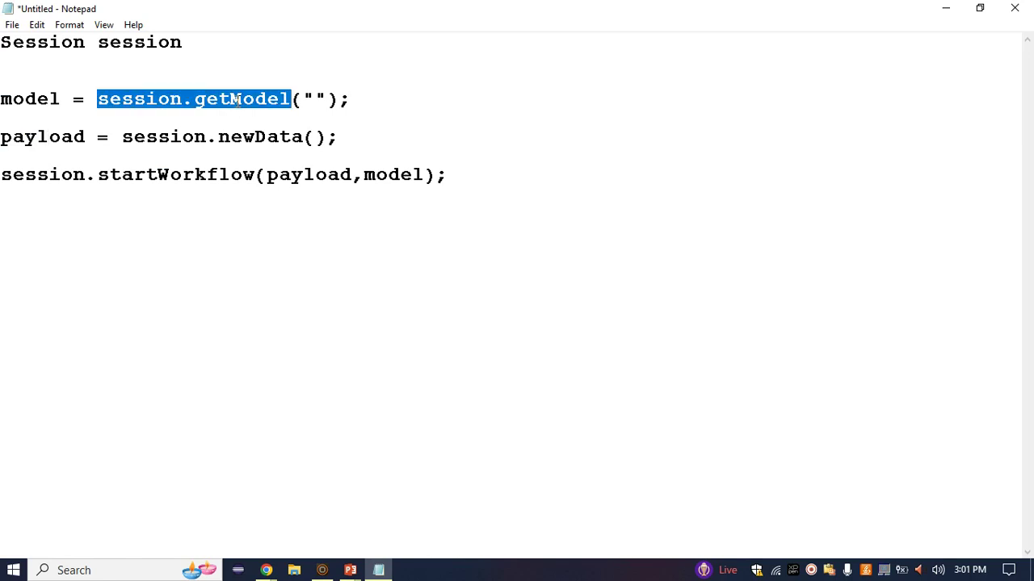
double_click(21, 98)
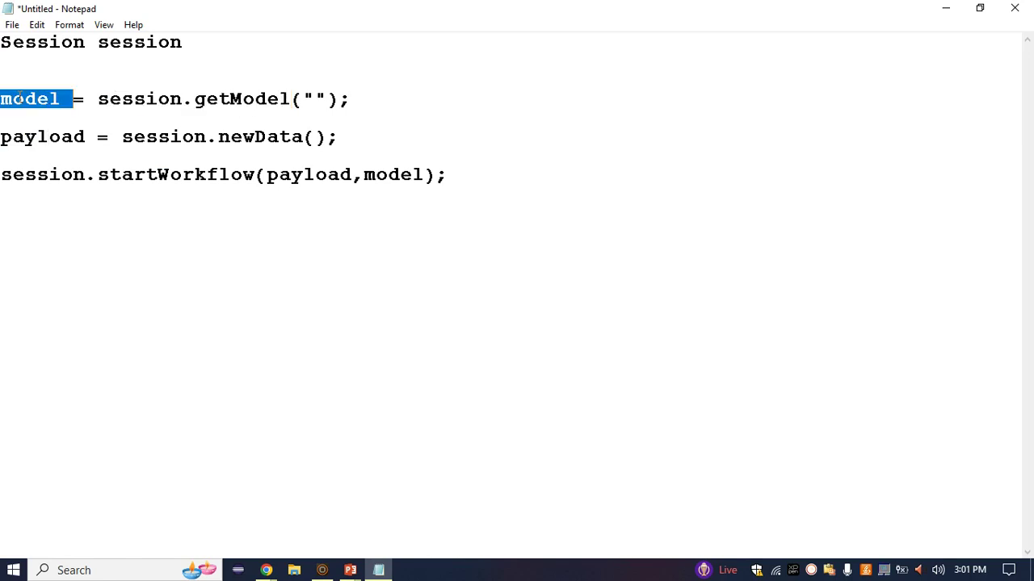
double_click(35, 138)
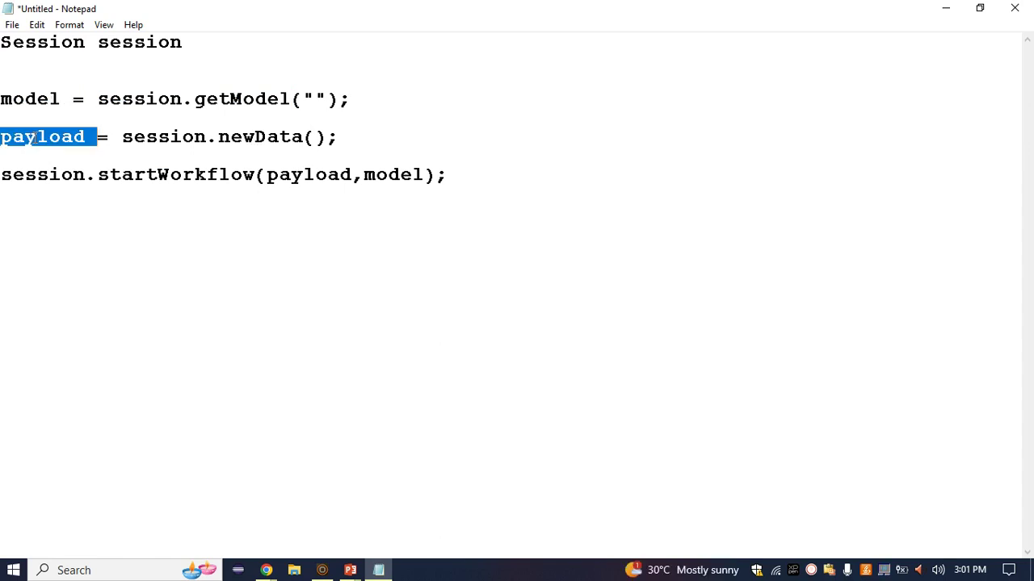
double_click(165, 176)
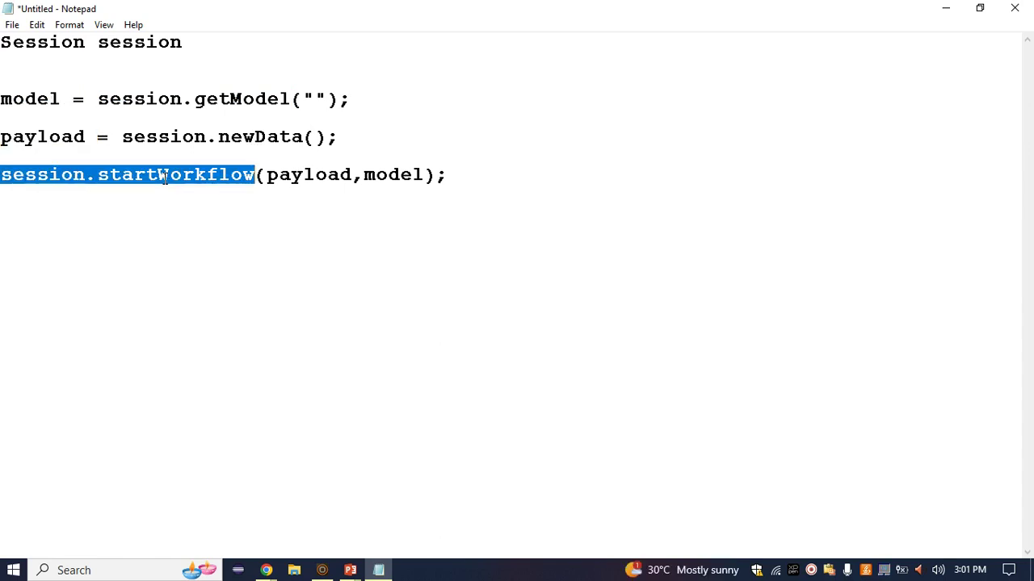